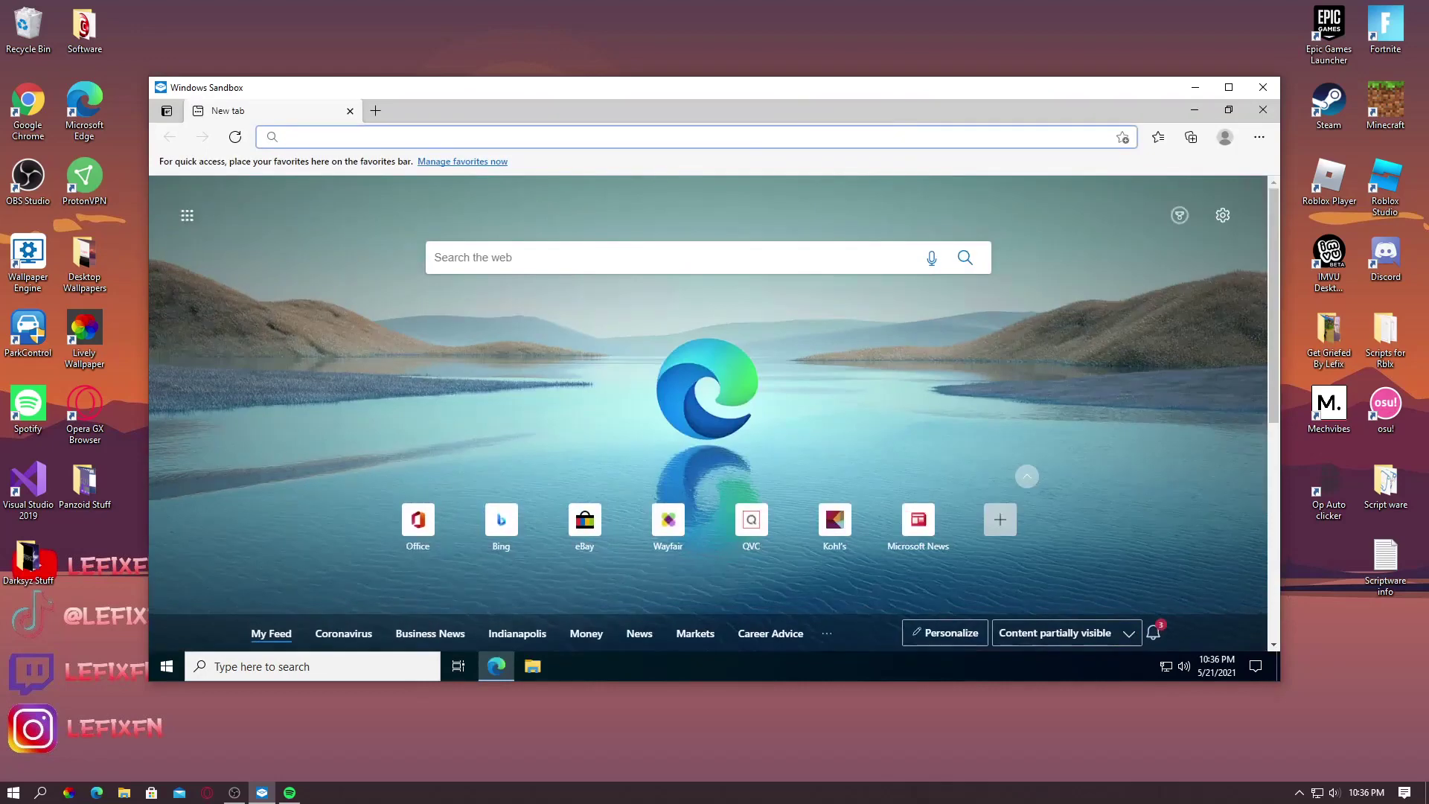
# Go to the krnl.ca website in Edge
pyautogui.write('krnl')
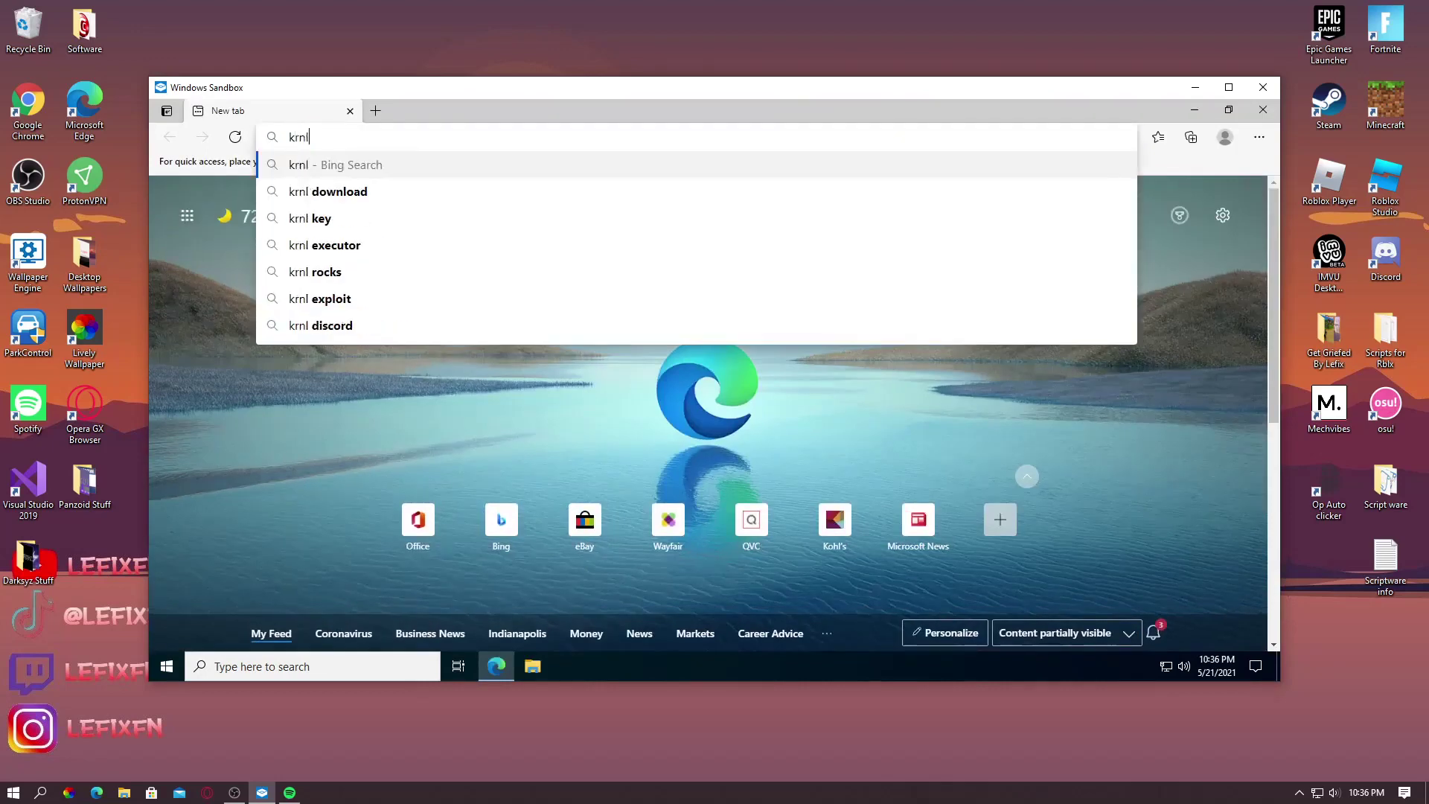
pyautogui.write('.ca')
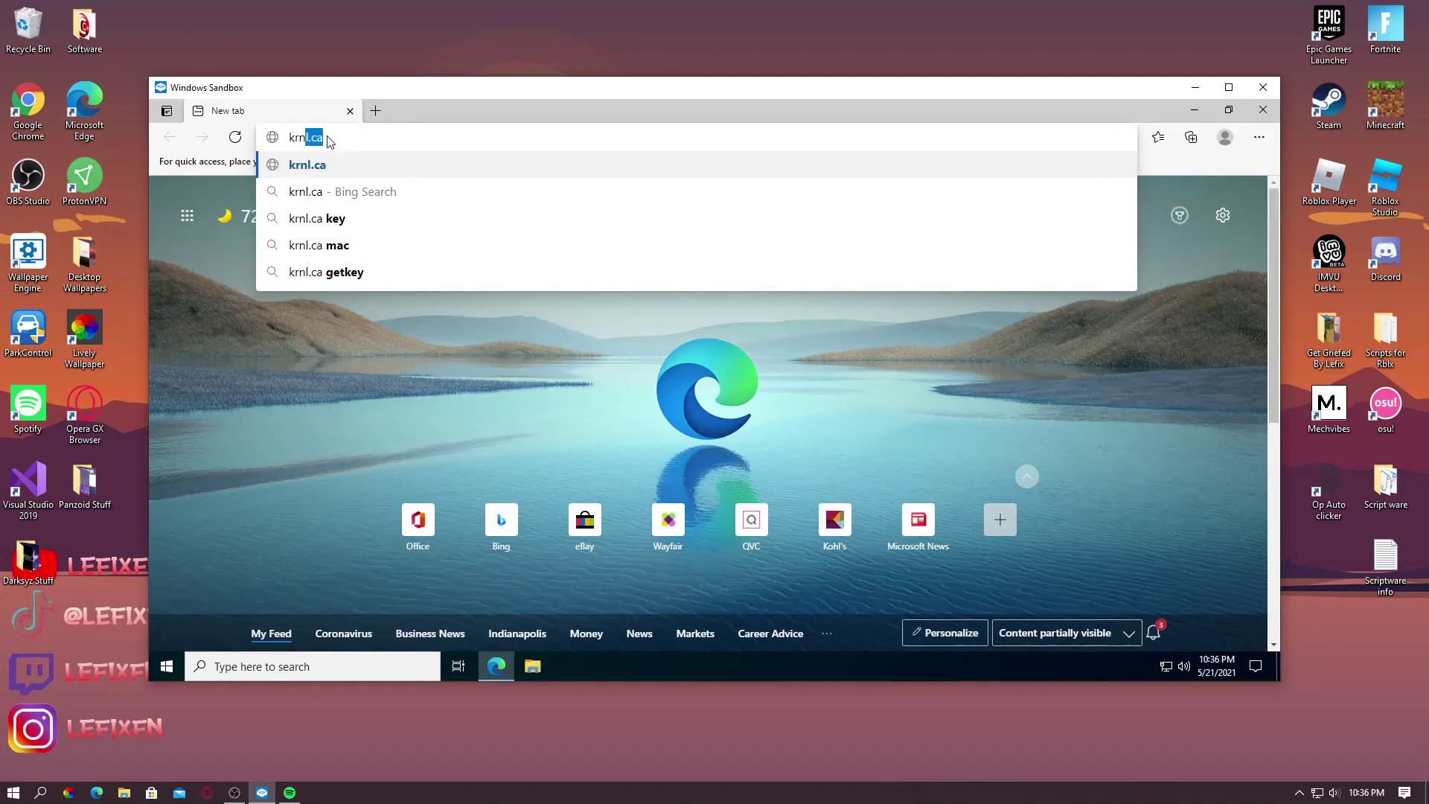
pyautogui.press('Return')
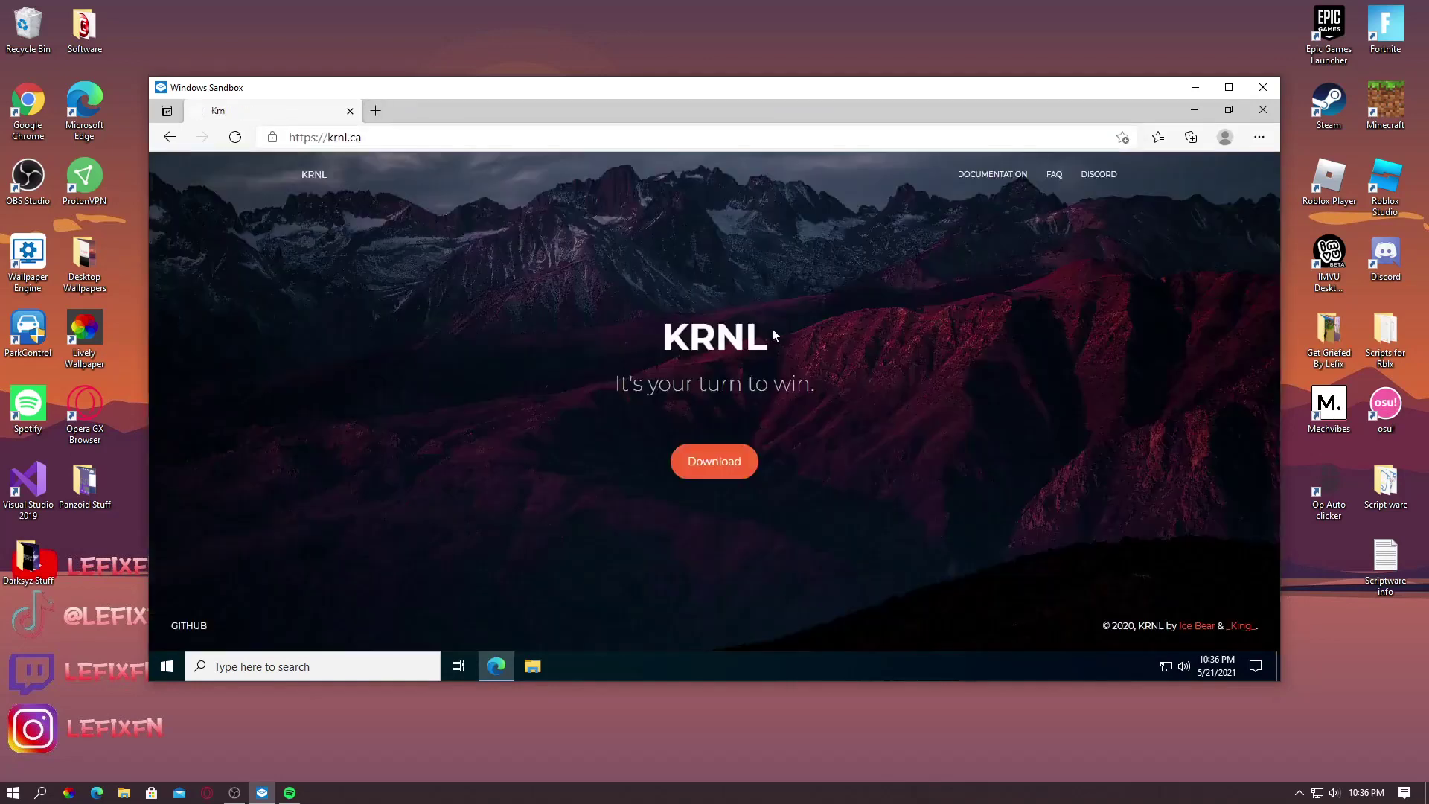
pyautogui.moveTo(774, 335); pyautogui.dragTo(650, 329)
pyautogui.tripleClick(708, 384)
pyautogui.moveTo(793, 320); pyautogui.dragTo(655, 328)
pyautogui.click(655, 327)
# Download krnl_console_bootstrapper.exe from the krnl.ca page
pyautogui.click(402, 137)
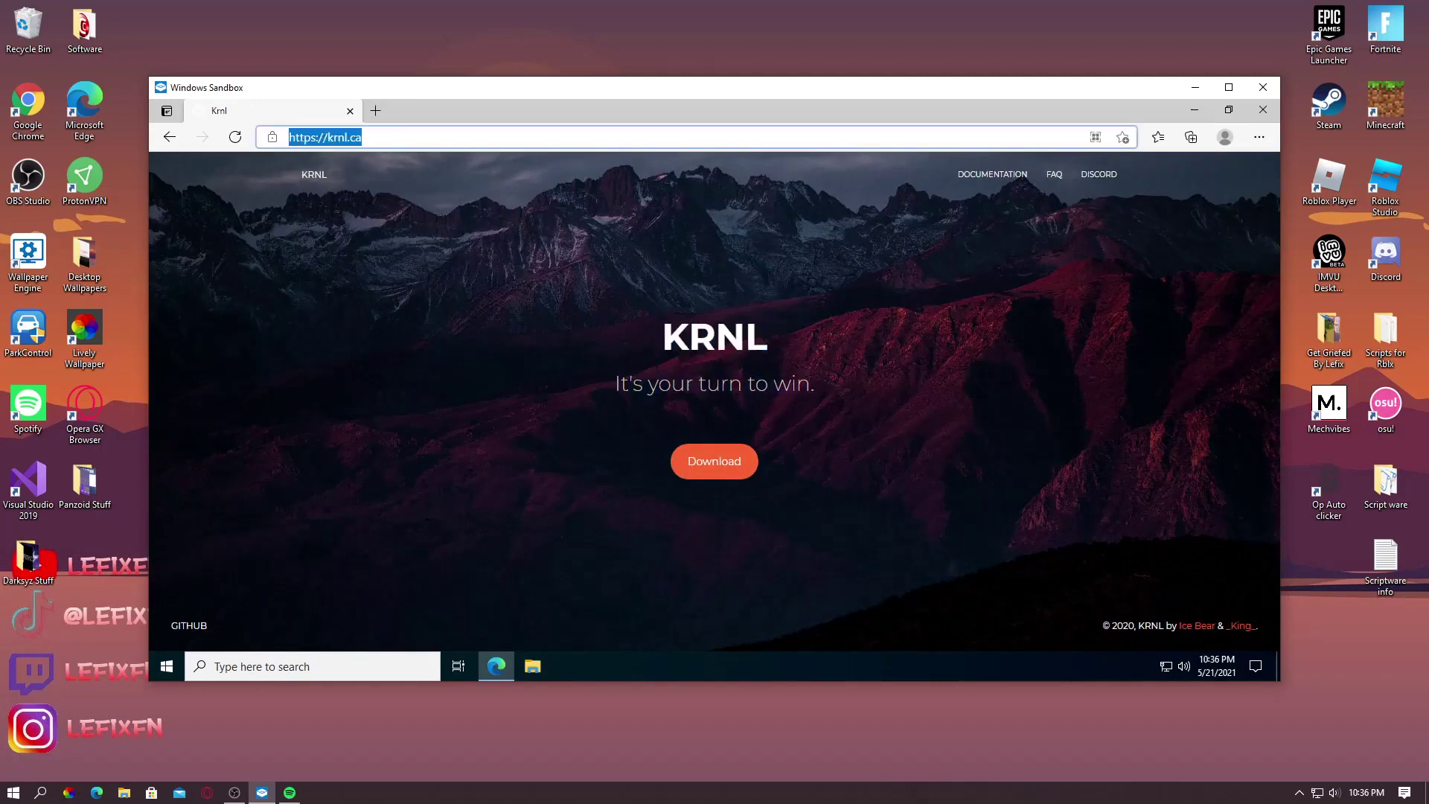
pyautogui.moveTo(364, 137); pyautogui.dragTo(358, 137)
pyautogui.hotkey('ctrl', 'a')
pyautogui.click(417, 137)
pyautogui.click(492, 260)
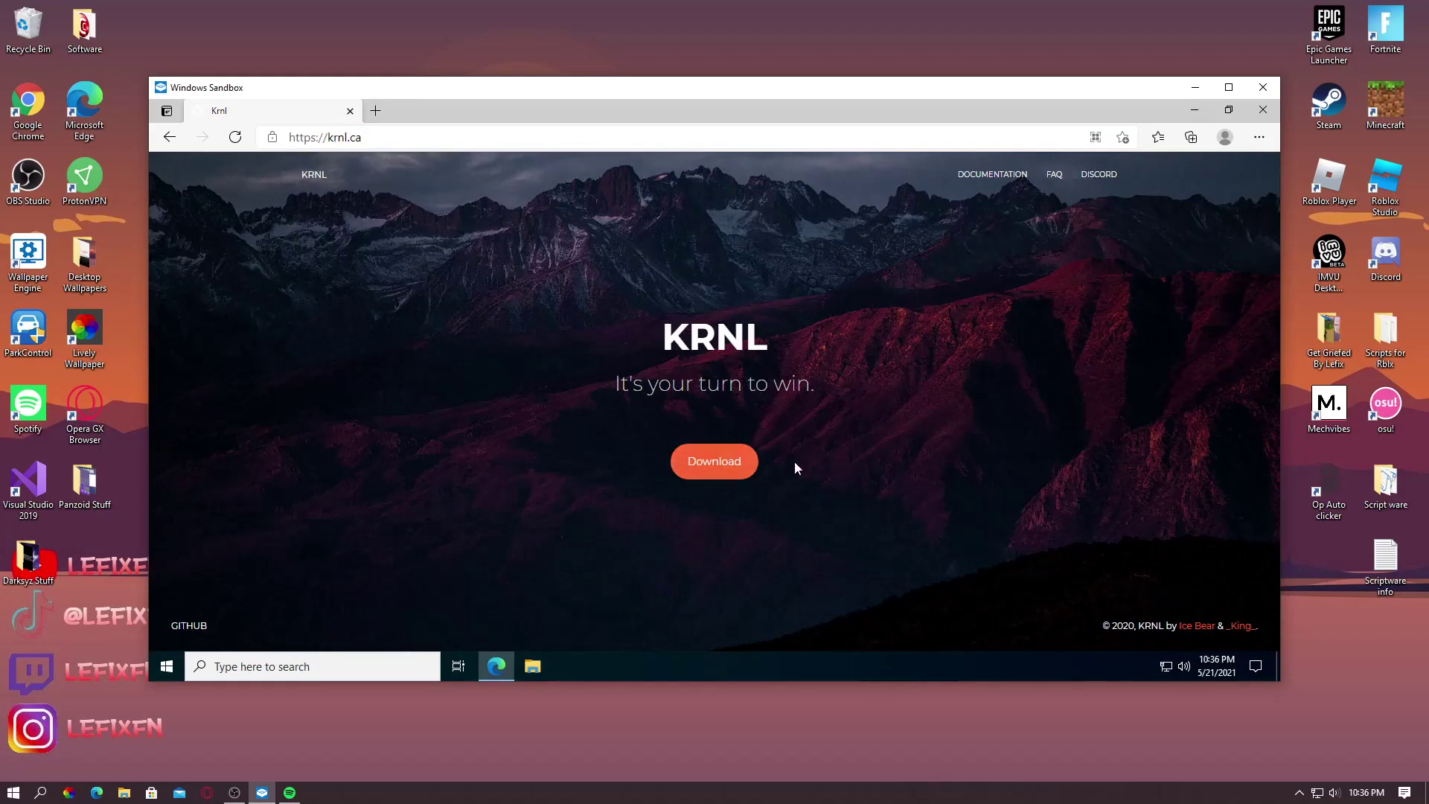
pyautogui.click(711, 467)
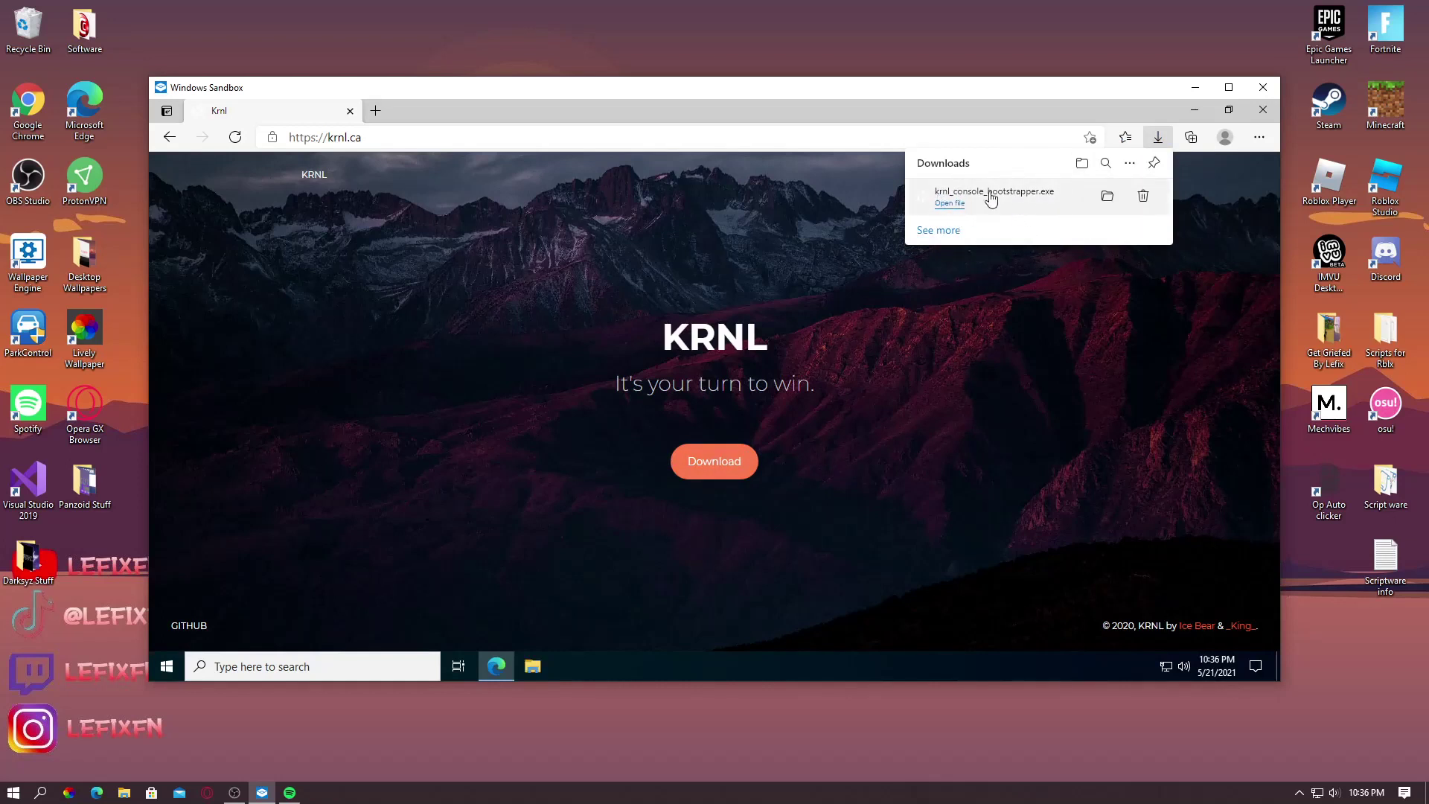
# Run krnl_console_bootstrapper.exe from the Downloads folder, then close the downloads list and minimize Edge
pyautogui.click(997, 213)
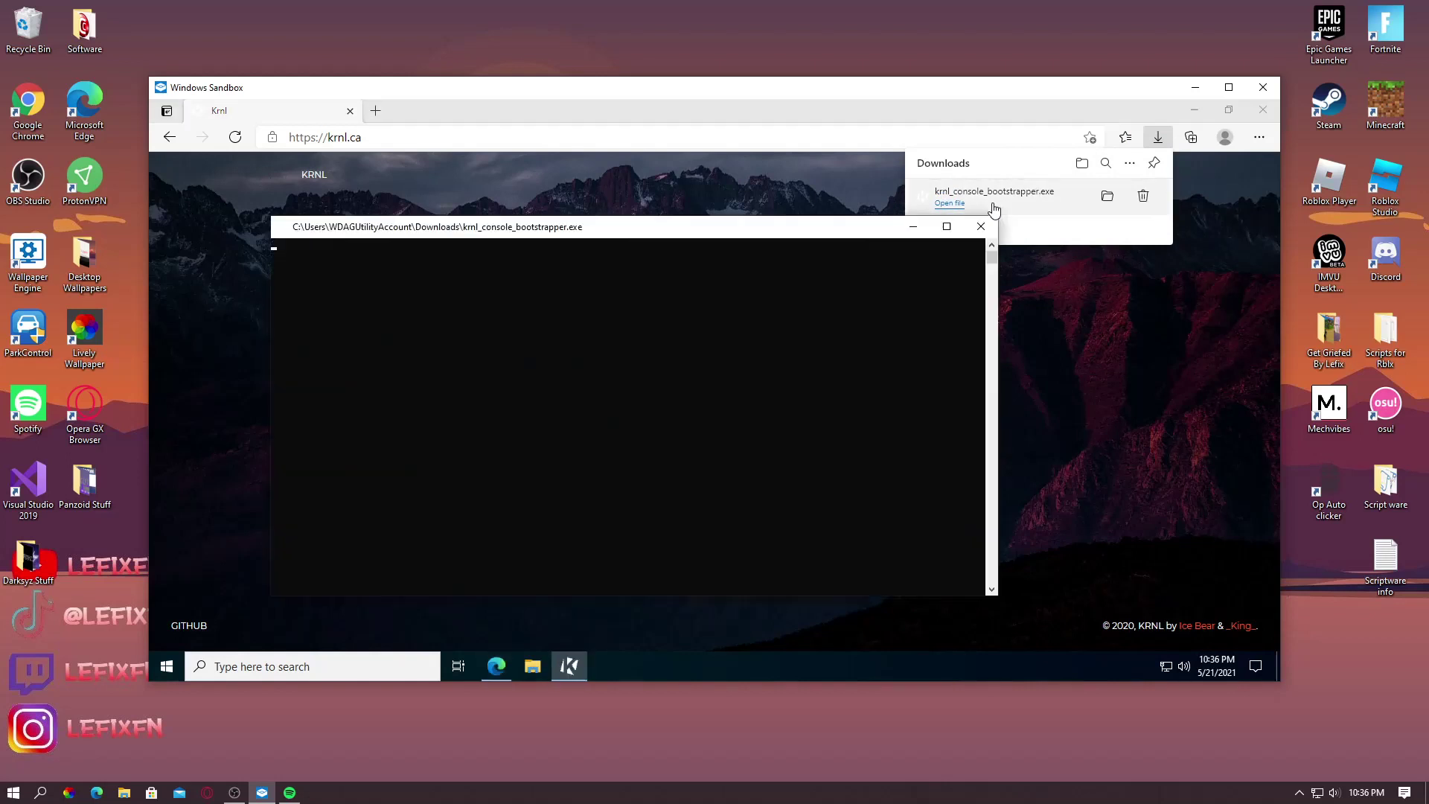
pyautogui.click(533, 665)
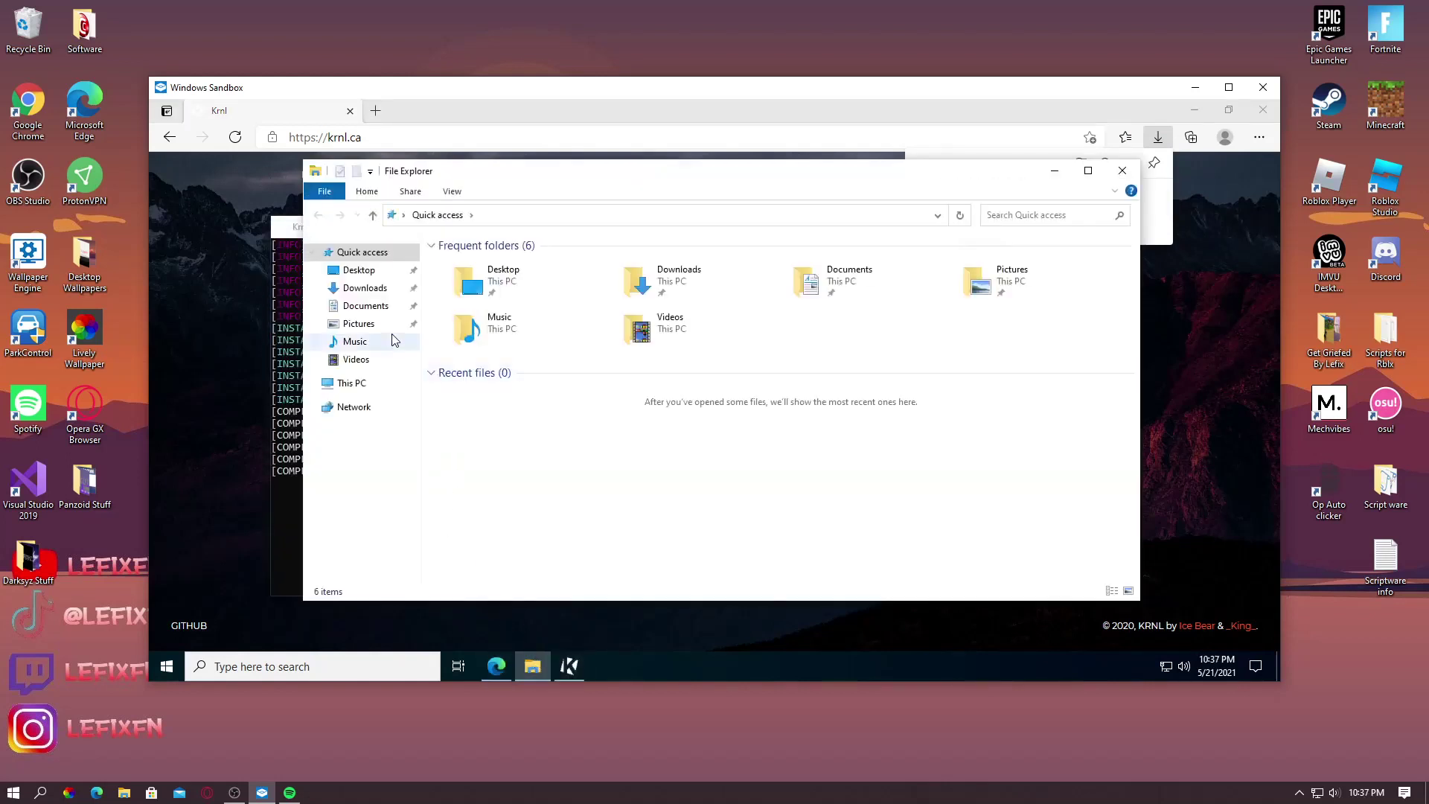
pyautogui.click(368, 289)
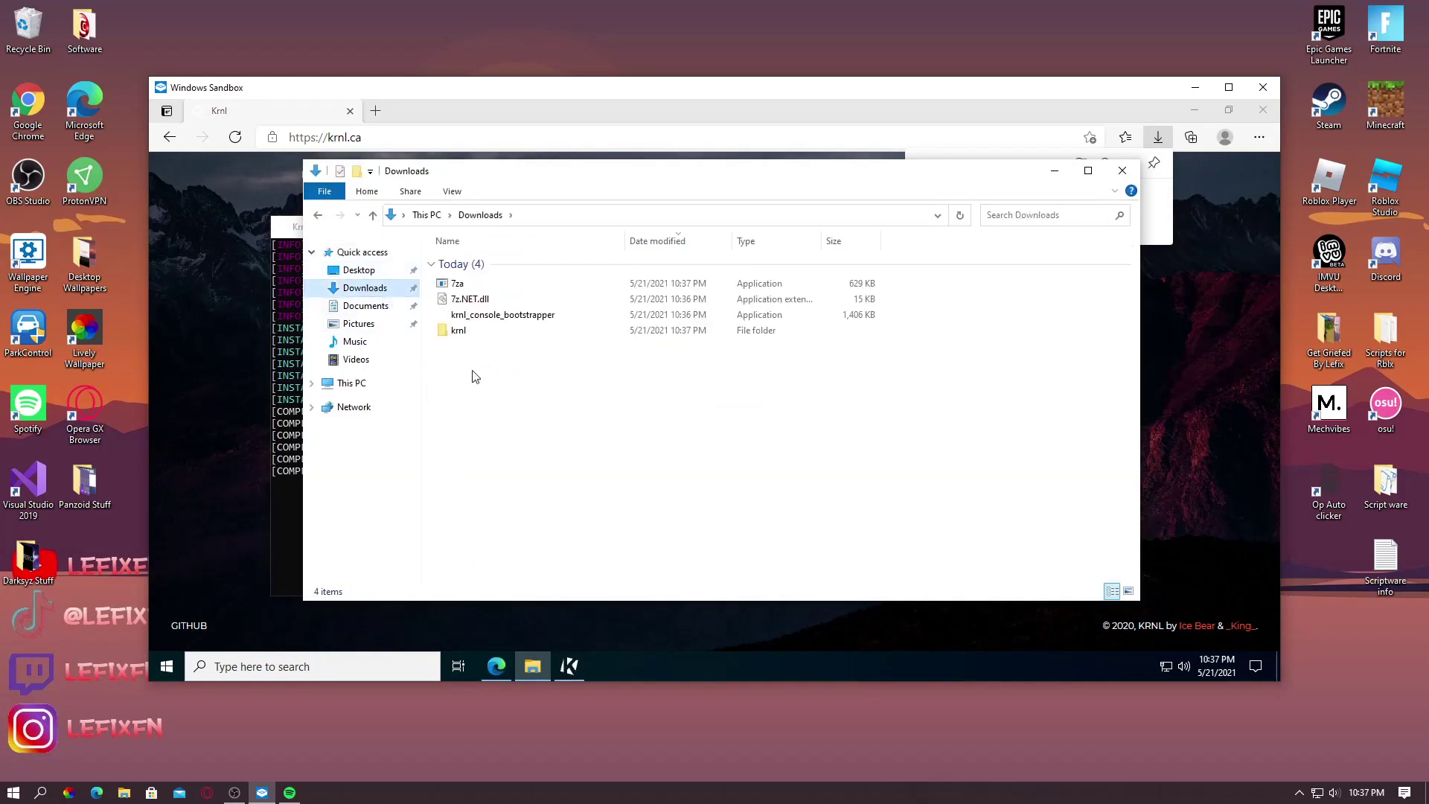
pyautogui.rightClick(539, 314)
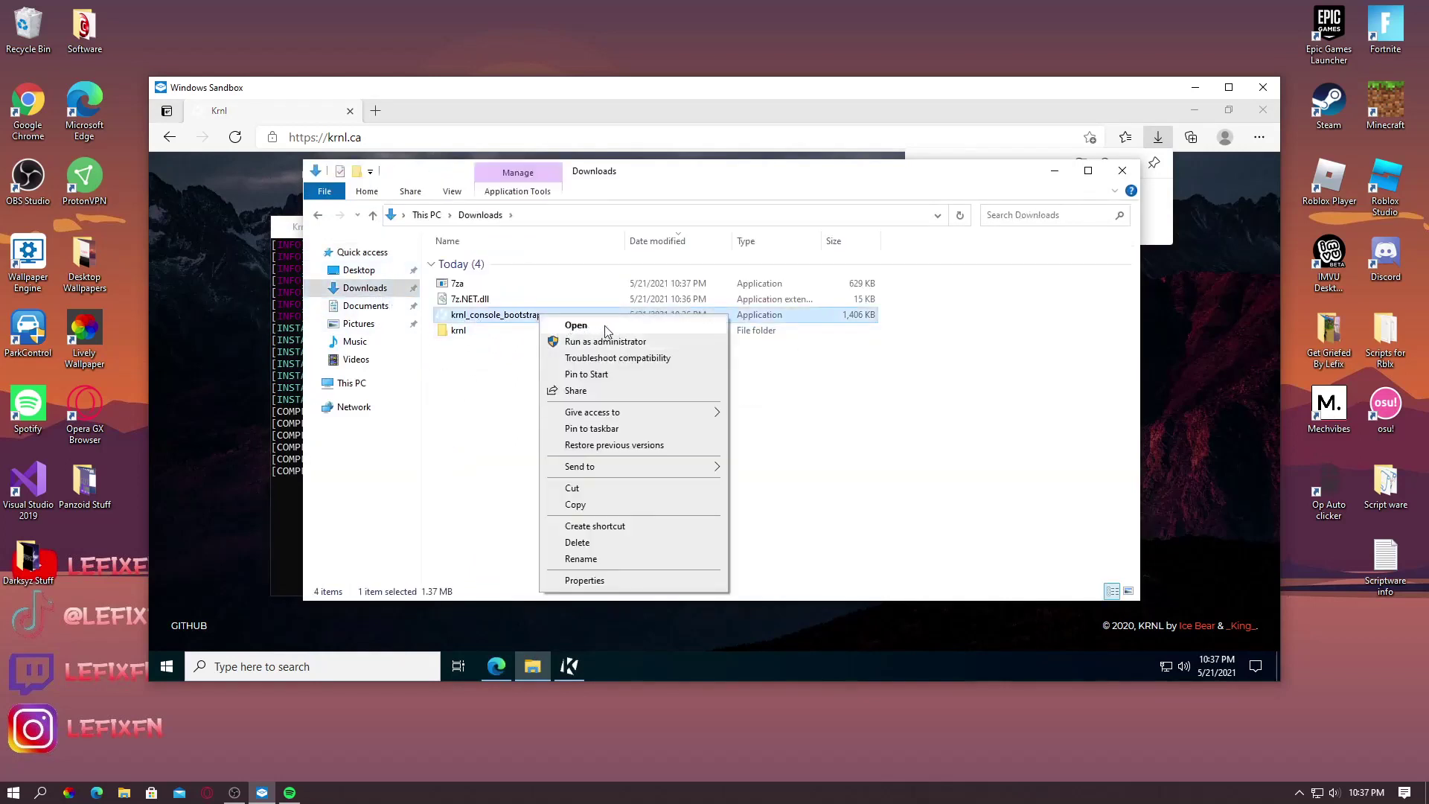
pyautogui.click(605, 325)
pyautogui.click(1123, 171)
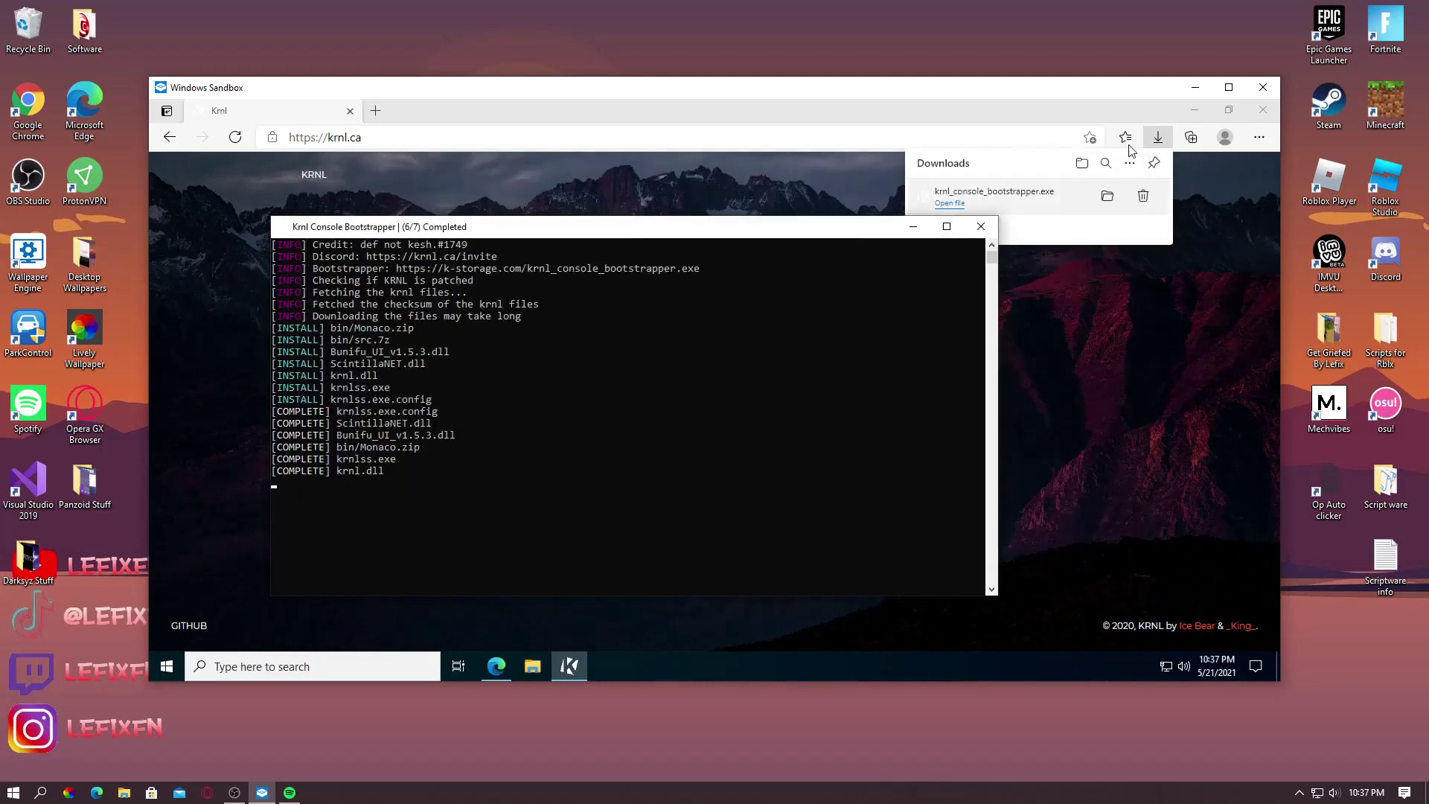
pyautogui.click(1156, 139)
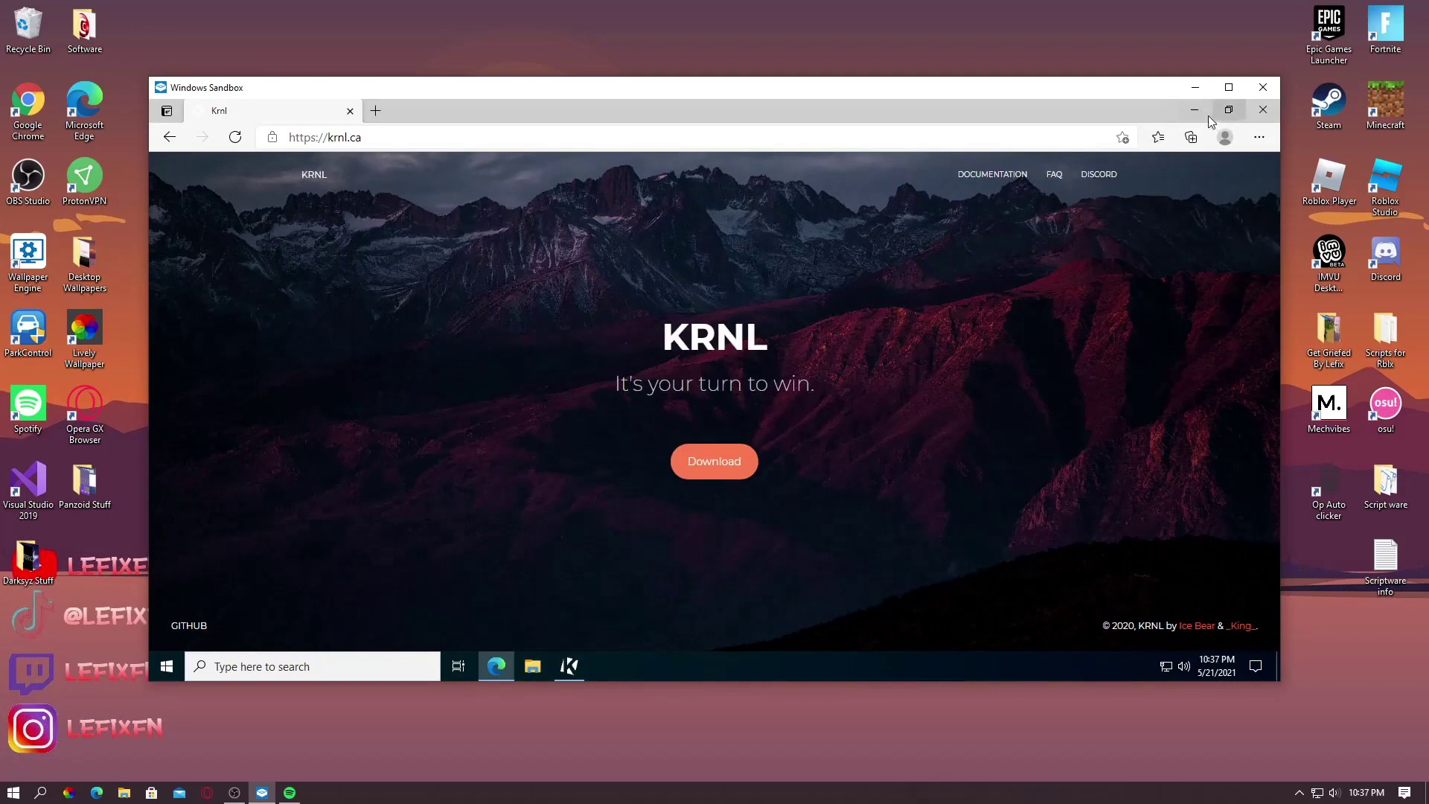
pyautogui.click(1200, 113)
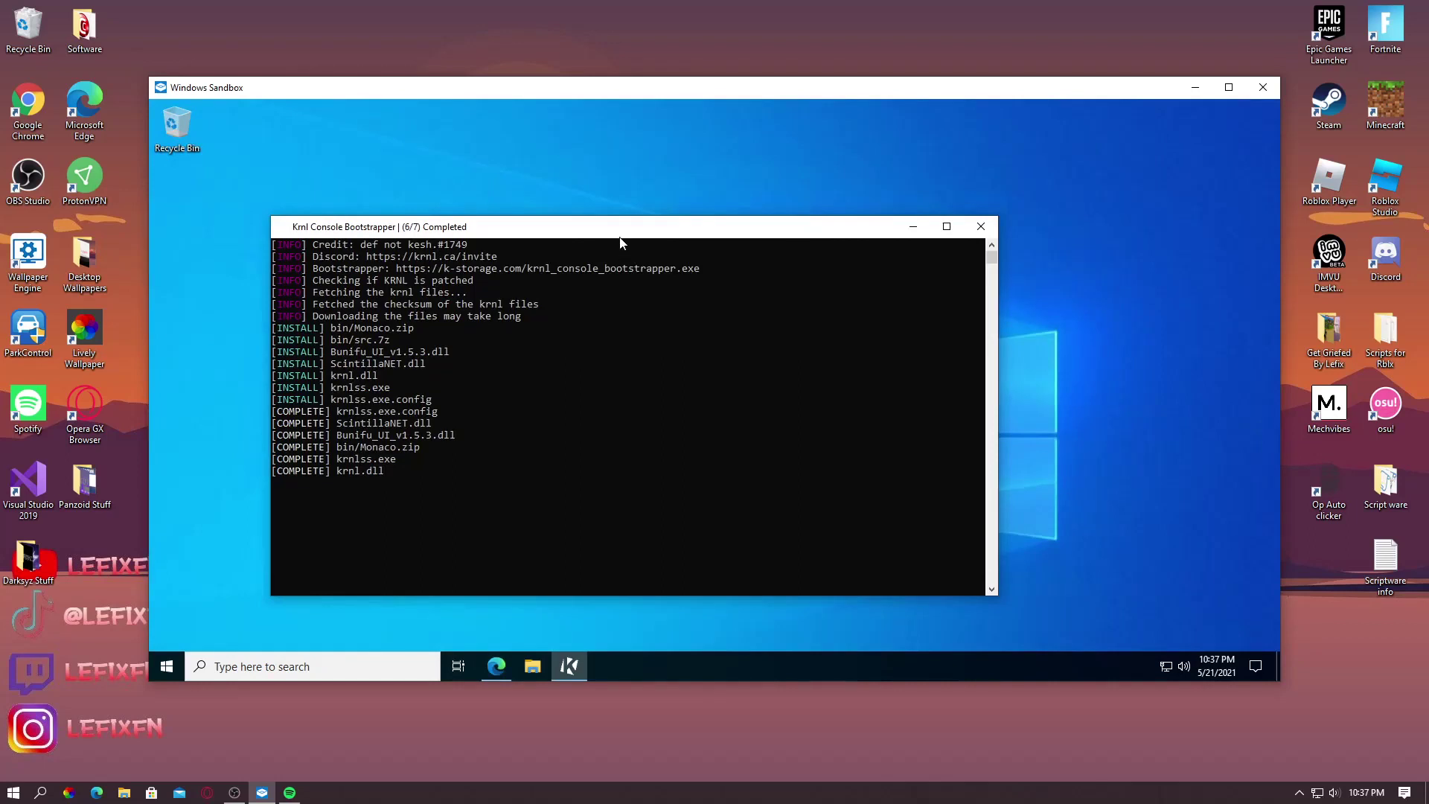
# Move the bootstrapper console aside and launch krnlss from the Downloads\krnl folder
pyautogui.moveTo(634, 229); pyautogui.dragTo(688, 212)
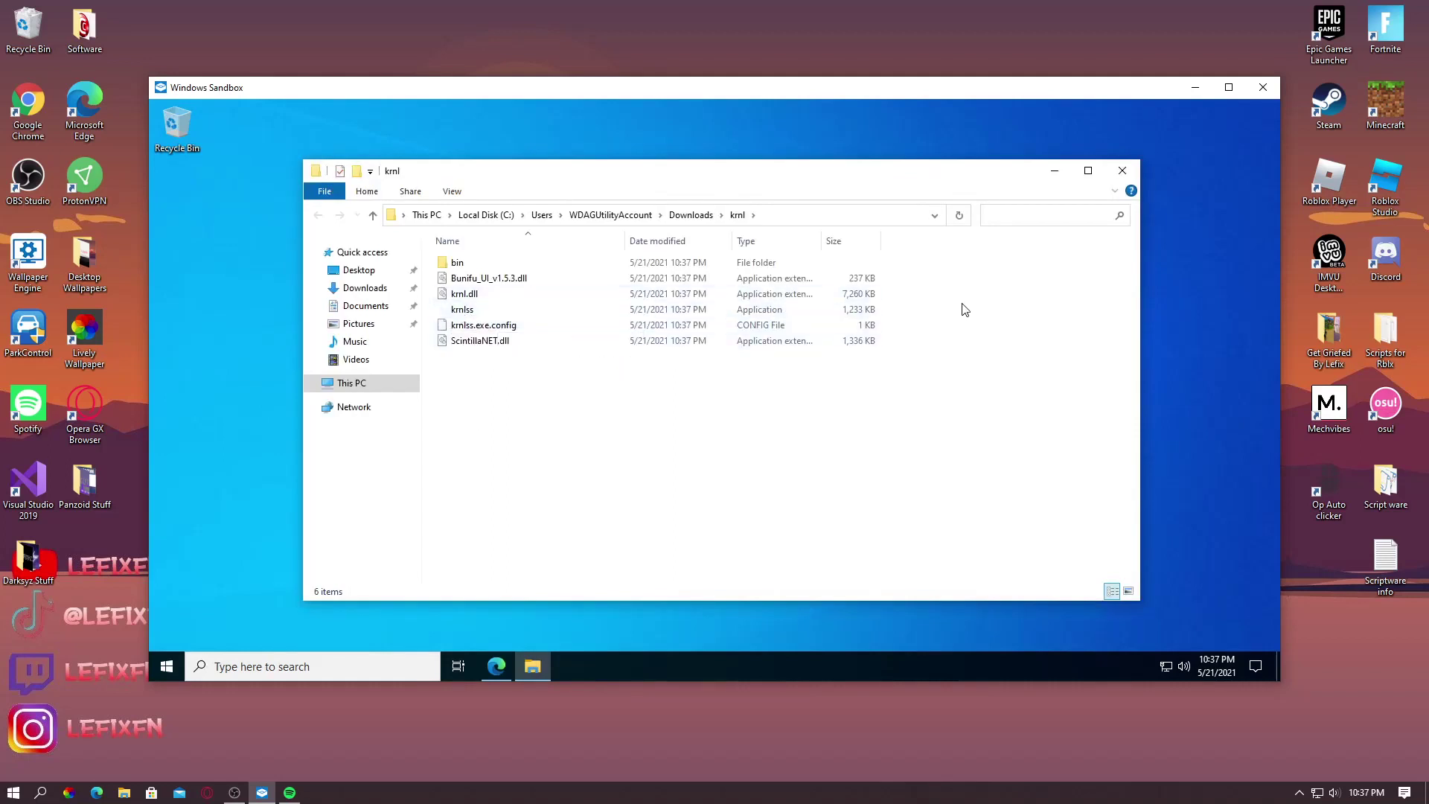
pyautogui.moveTo(964, 304); pyautogui.dragTo(719, 318)
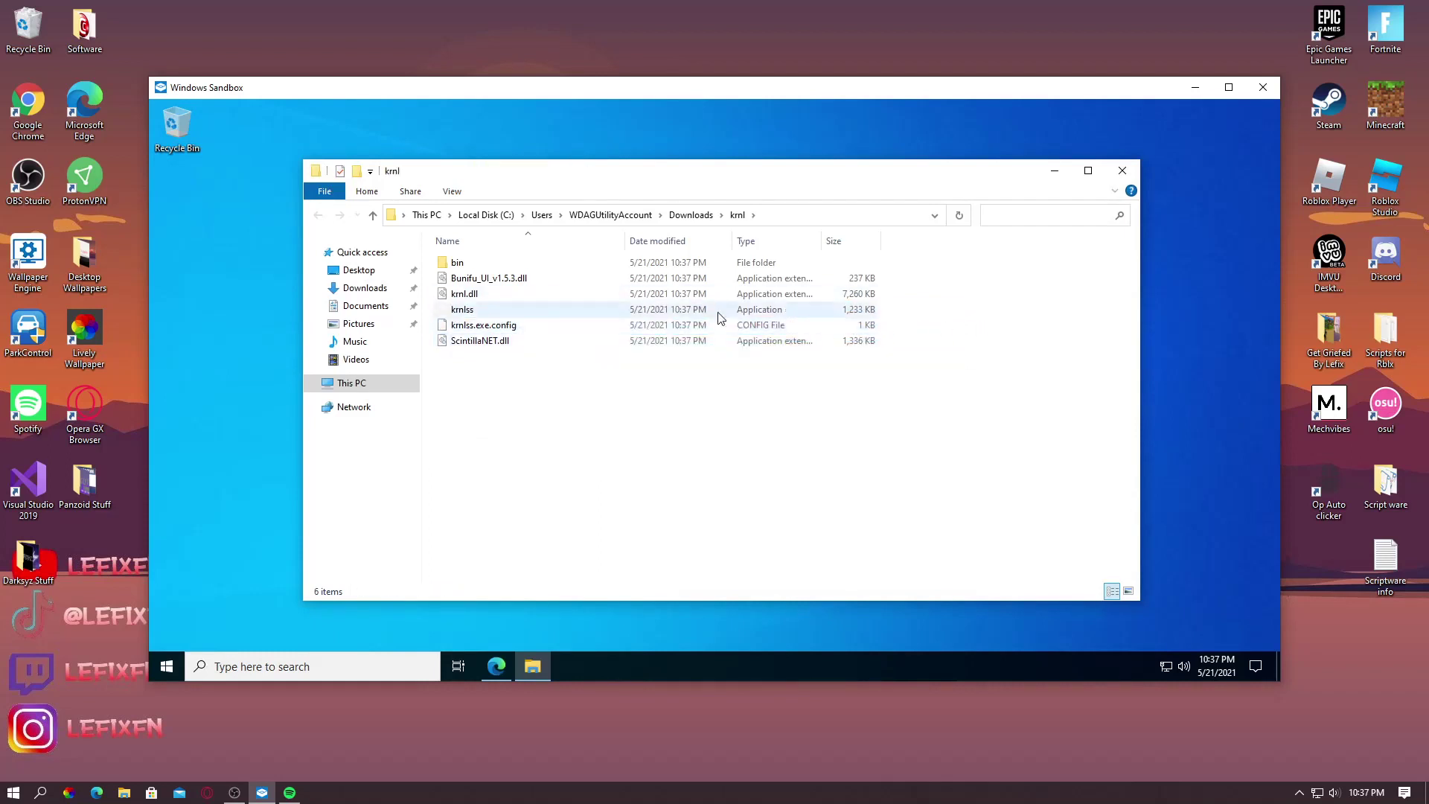
pyautogui.rightClick(611, 315)
pyautogui.rightClick(536, 316)
pyautogui.click(526, 315)
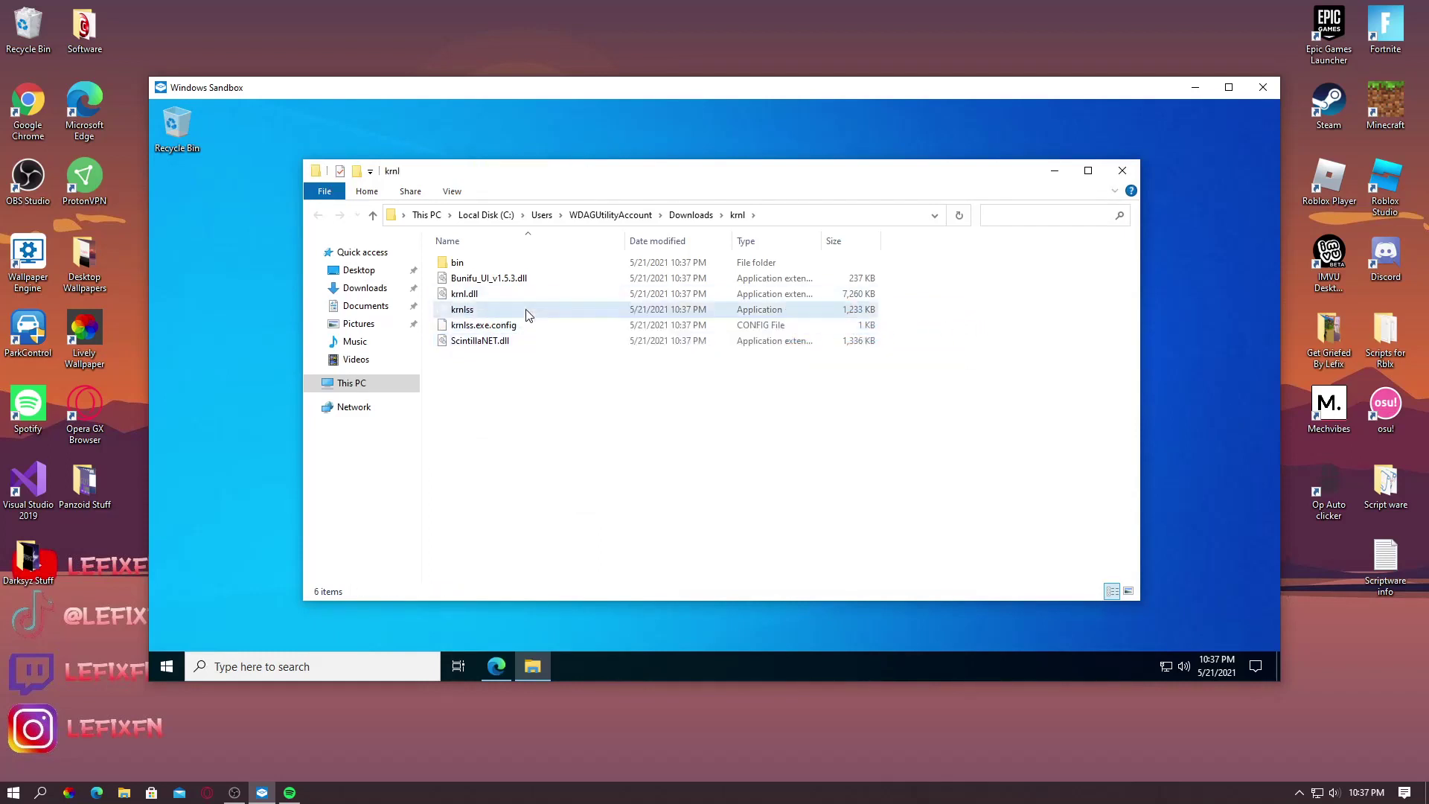
pyautogui.rightClick(526, 309)
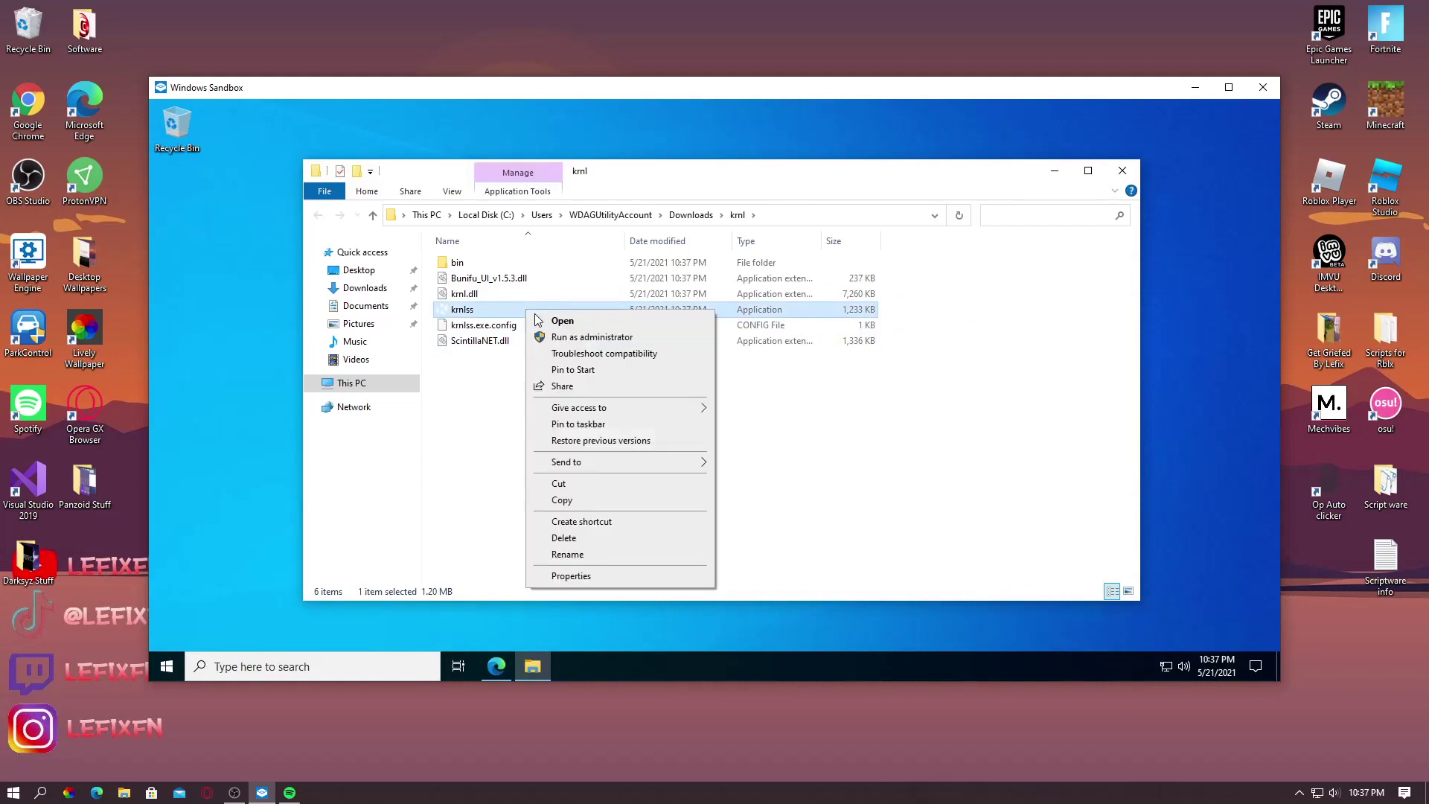
pyautogui.click(590, 321)
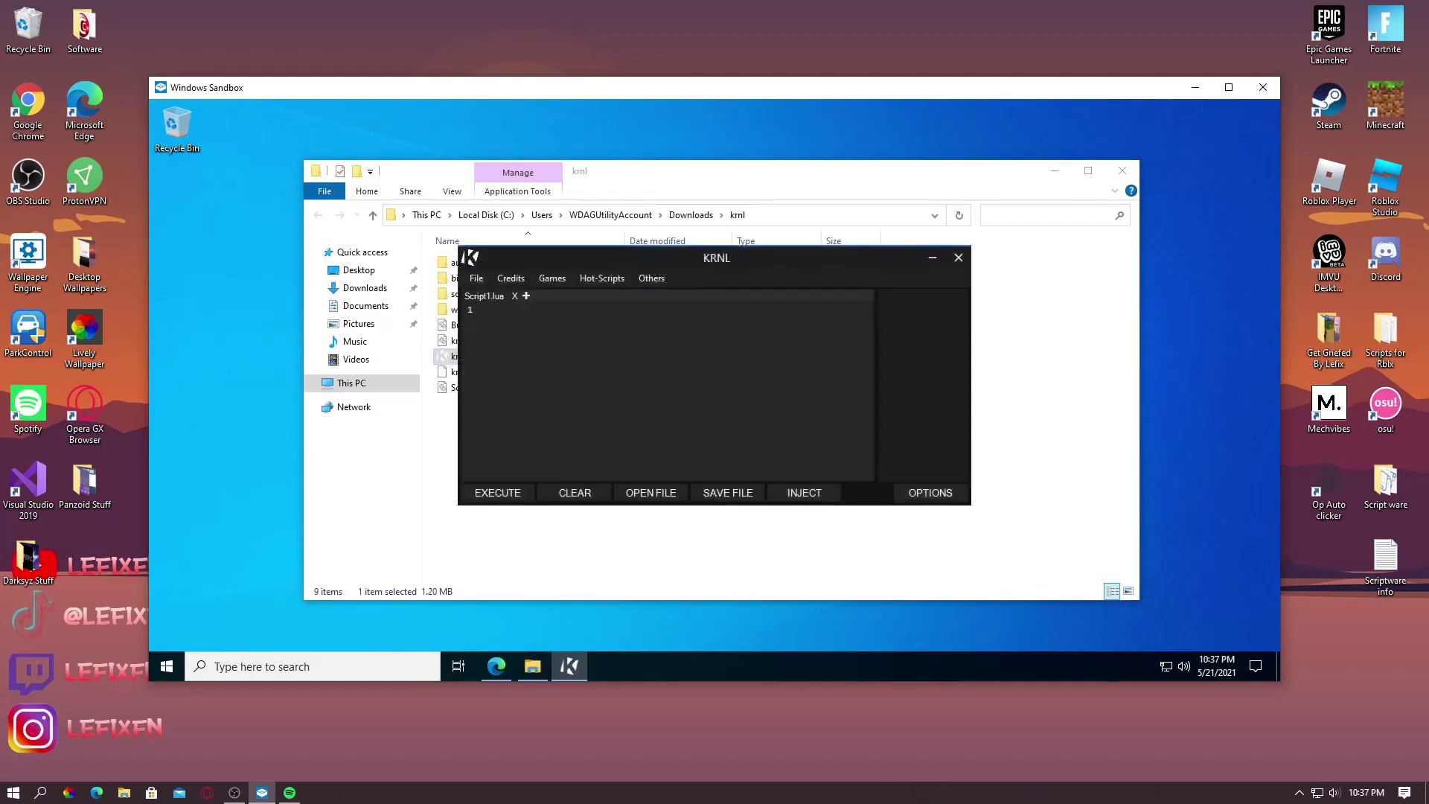
# Close Explorer, try a ready-made KRNL script, dismiss the patched notice and view the credits
pyautogui.click(1123, 172)
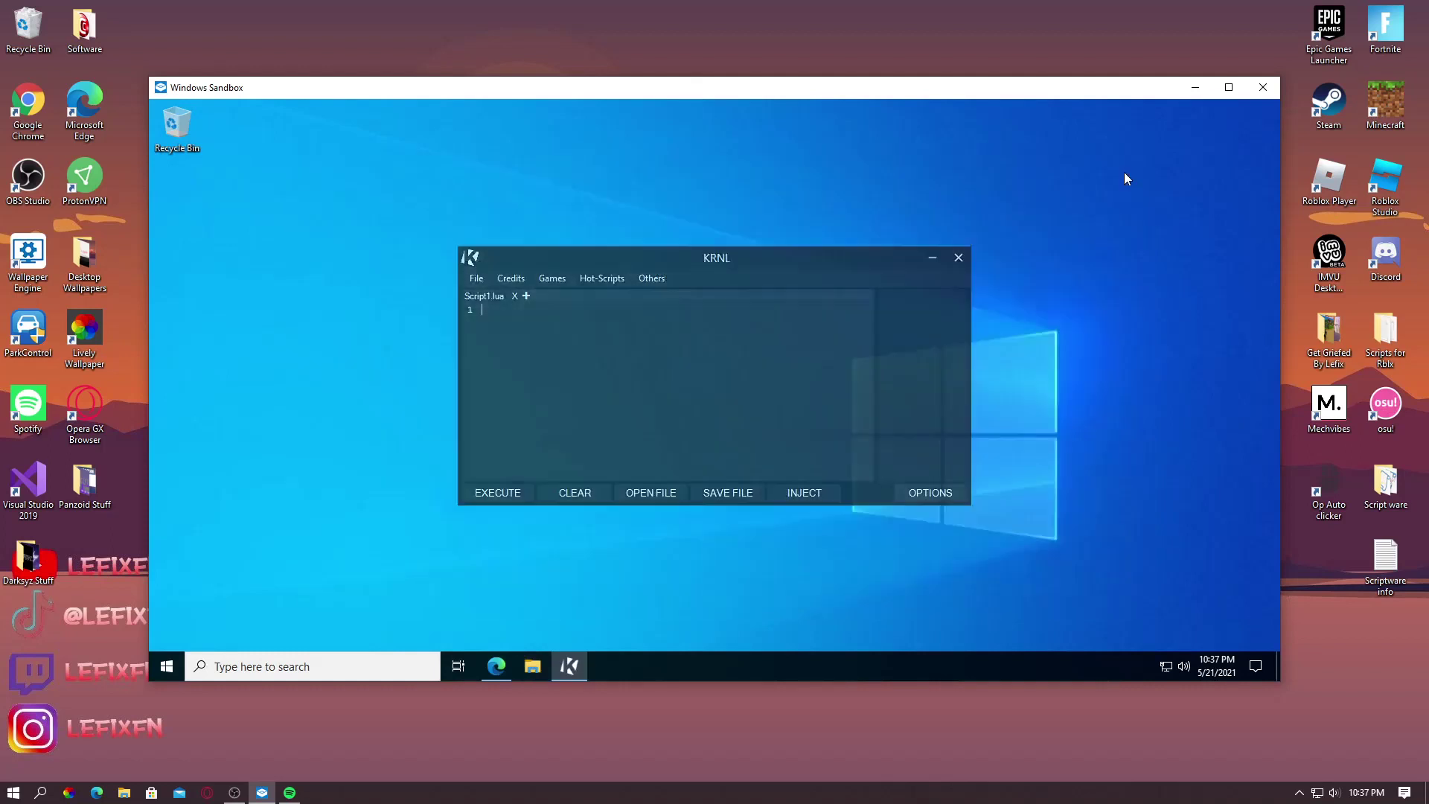
pyautogui.moveTo(752, 262); pyautogui.dragTo(695, 262)
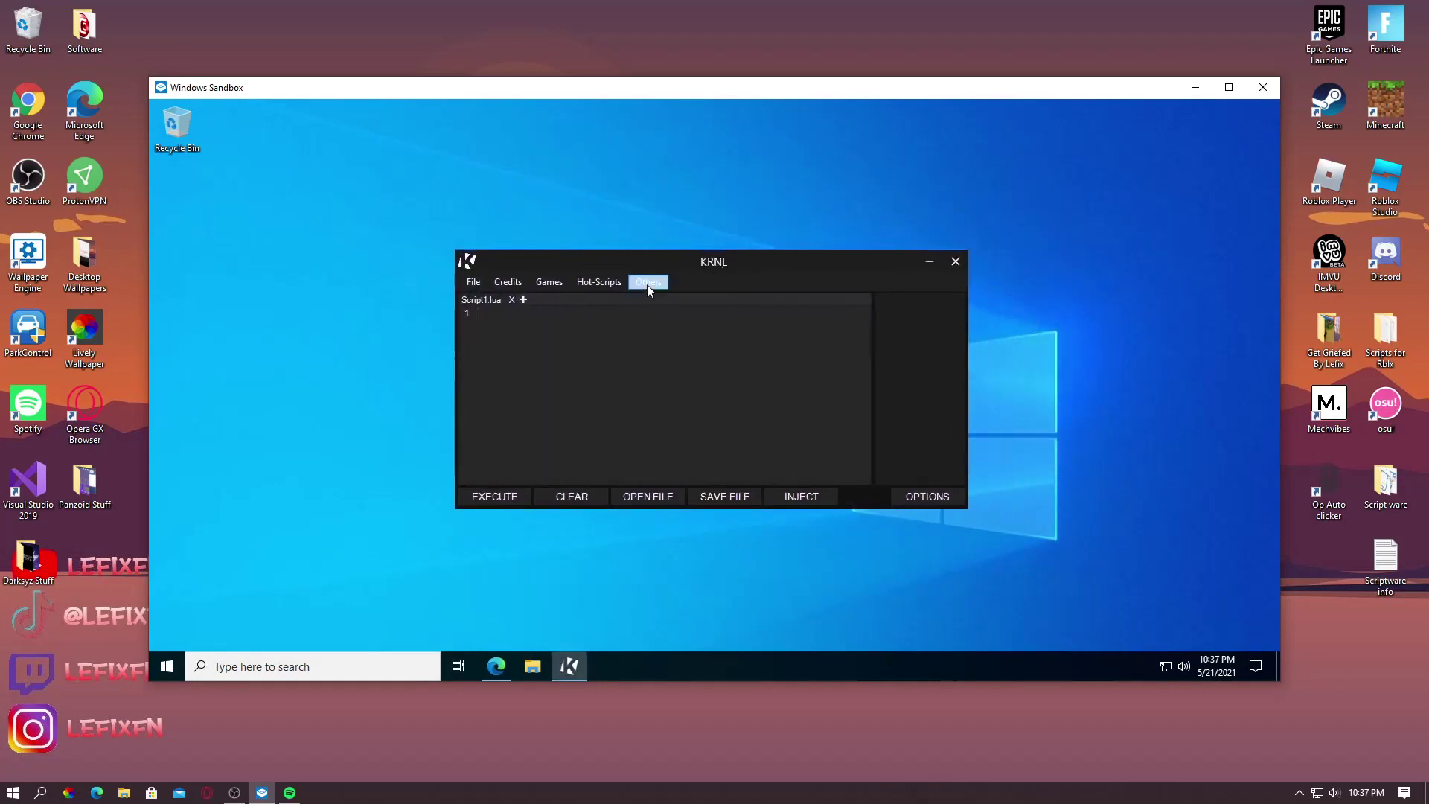
pyautogui.click(648, 286)
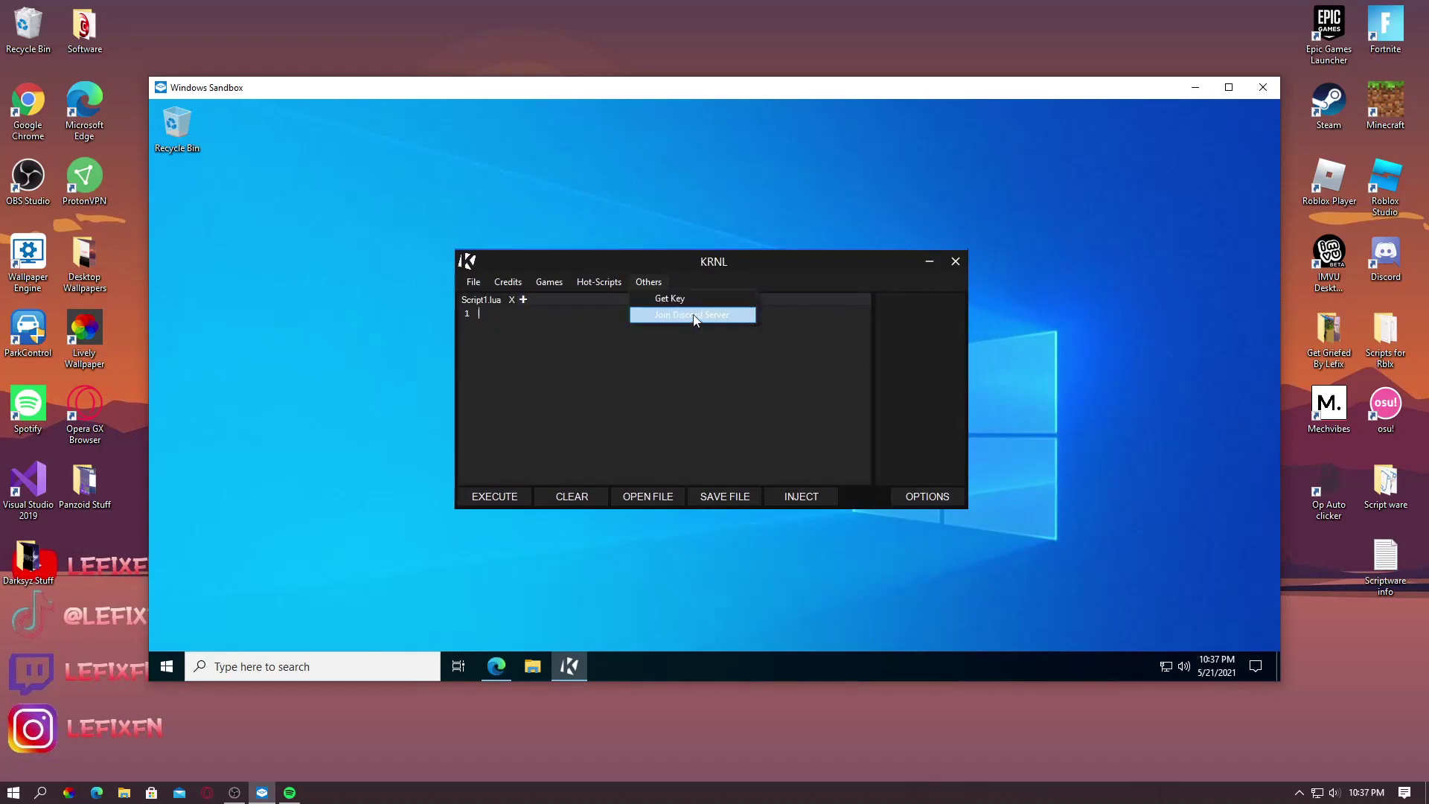
pyautogui.click(662, 283)
pyautogui.click(613, 284)
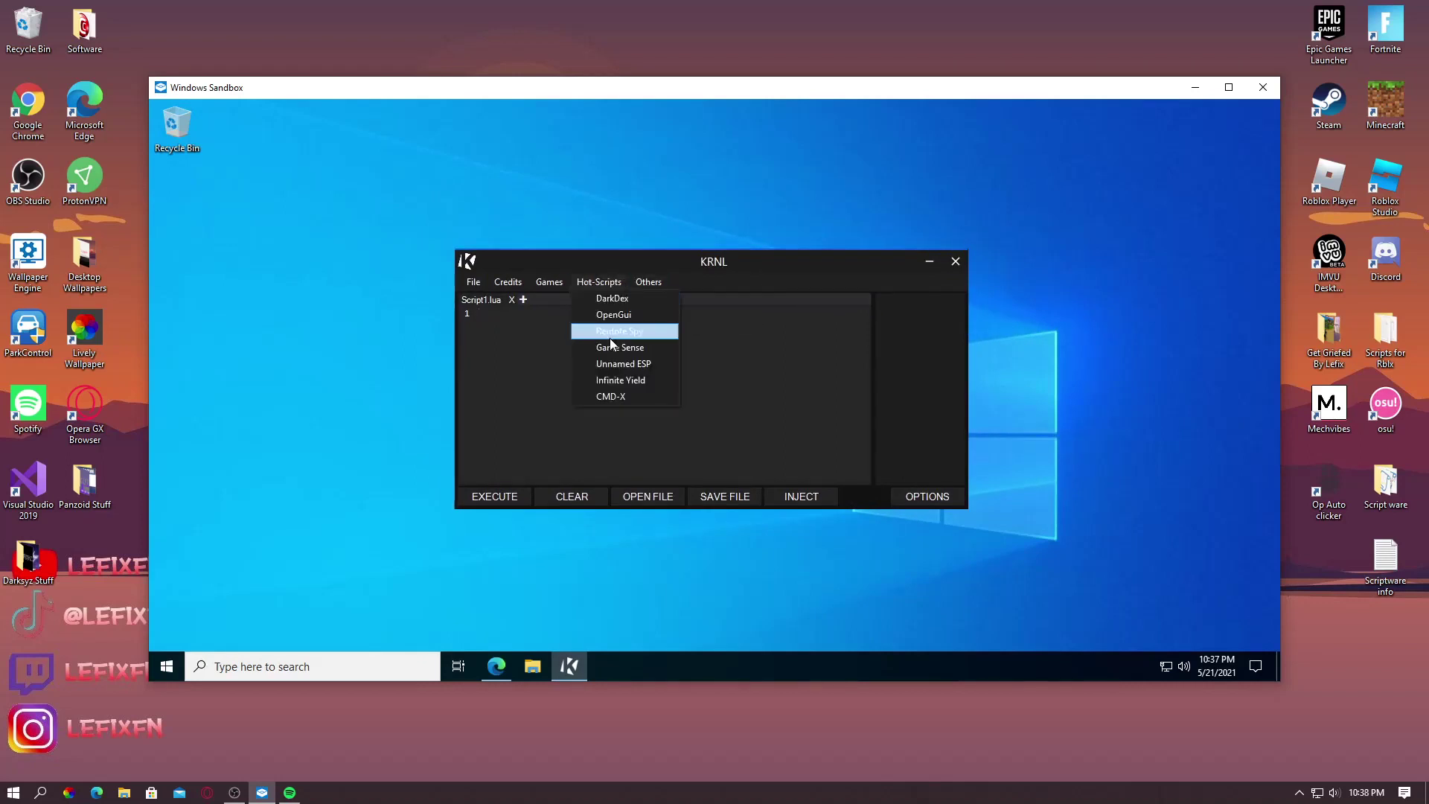
pyautogui.click(595, 300)
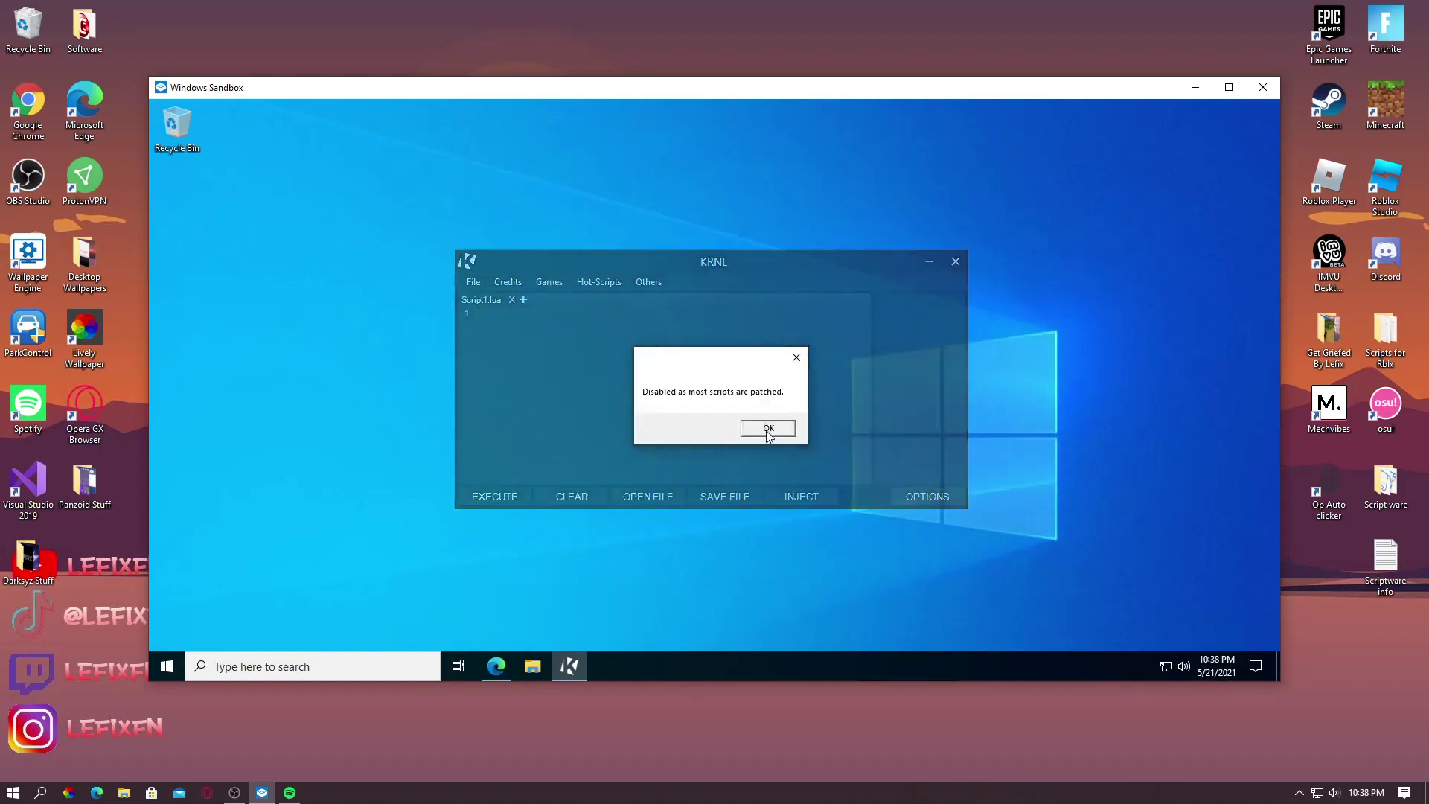
pyautogui.click(768, 428)
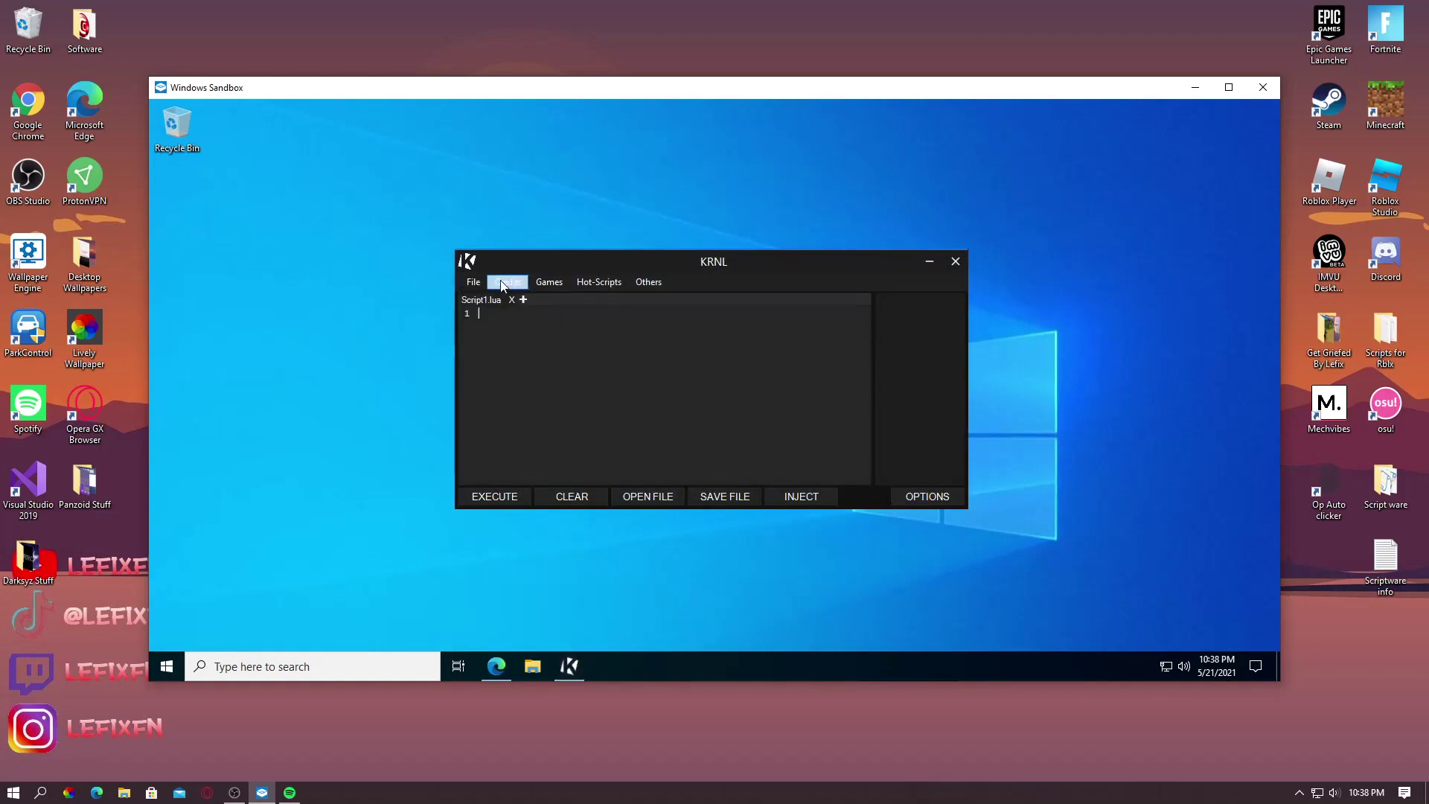
pyautogui.click(508, 281)
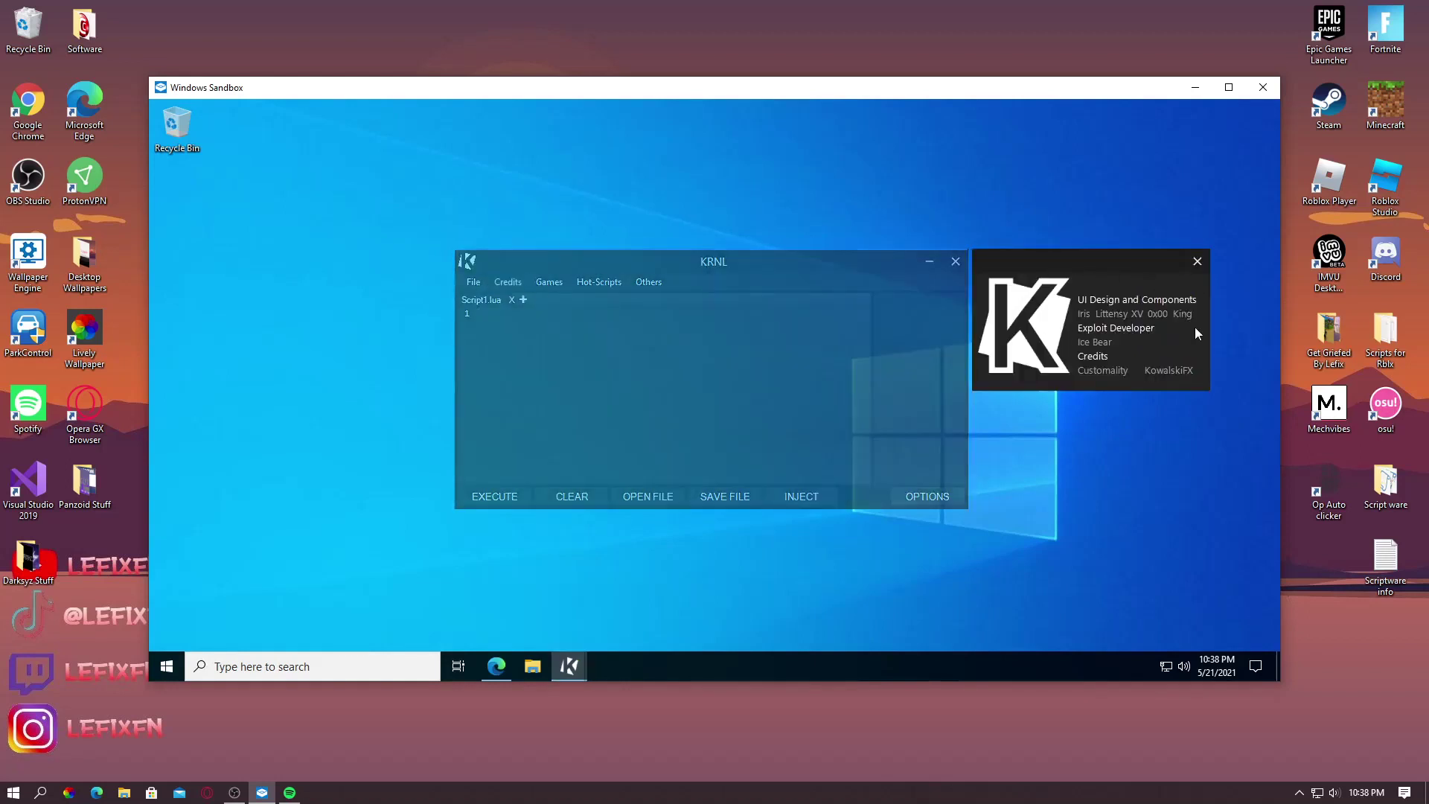
pyautogui.click(1197, 261)
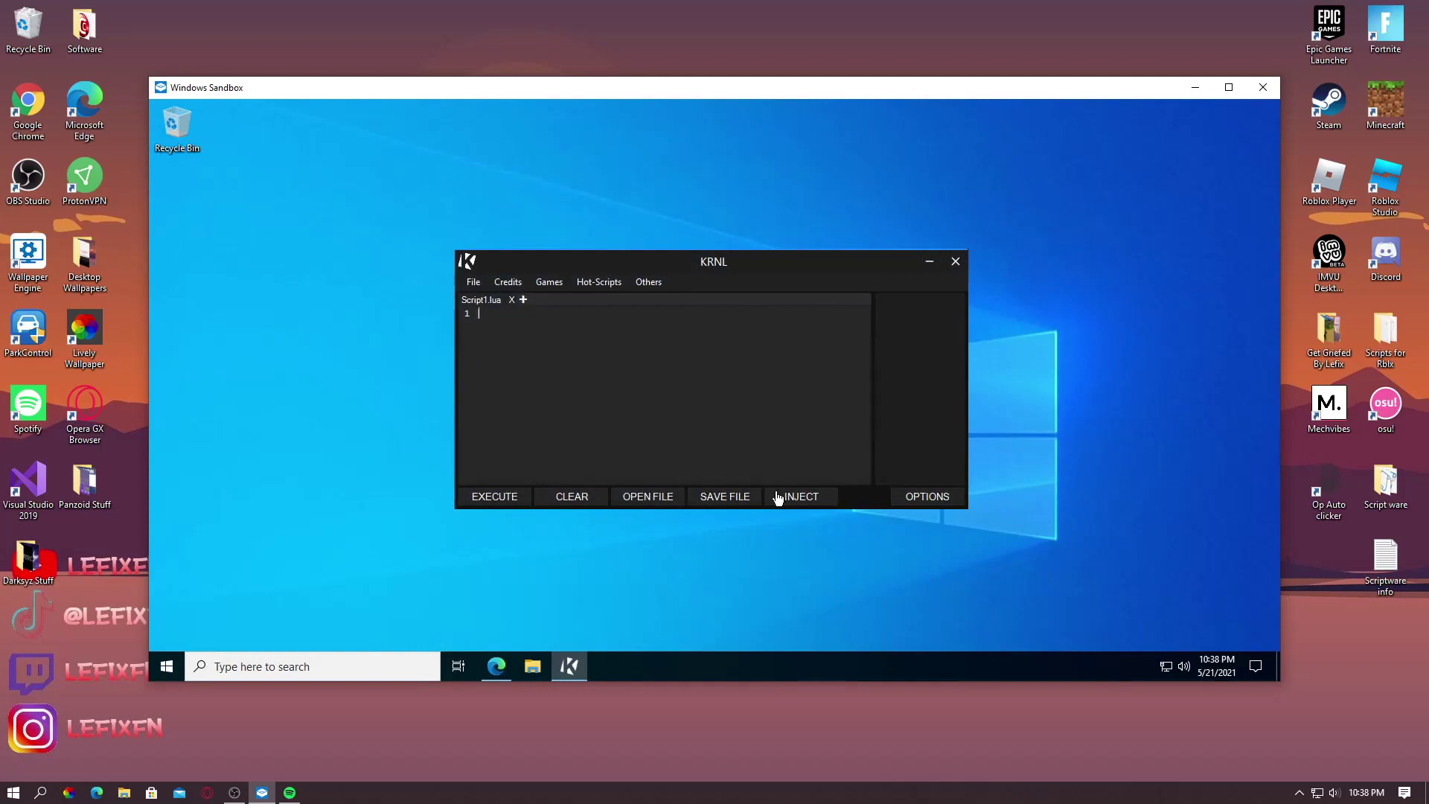
# Close the Krnl site tab in Edge, restore KRNL and open its Others menu
pyautogui.click(927, 262)
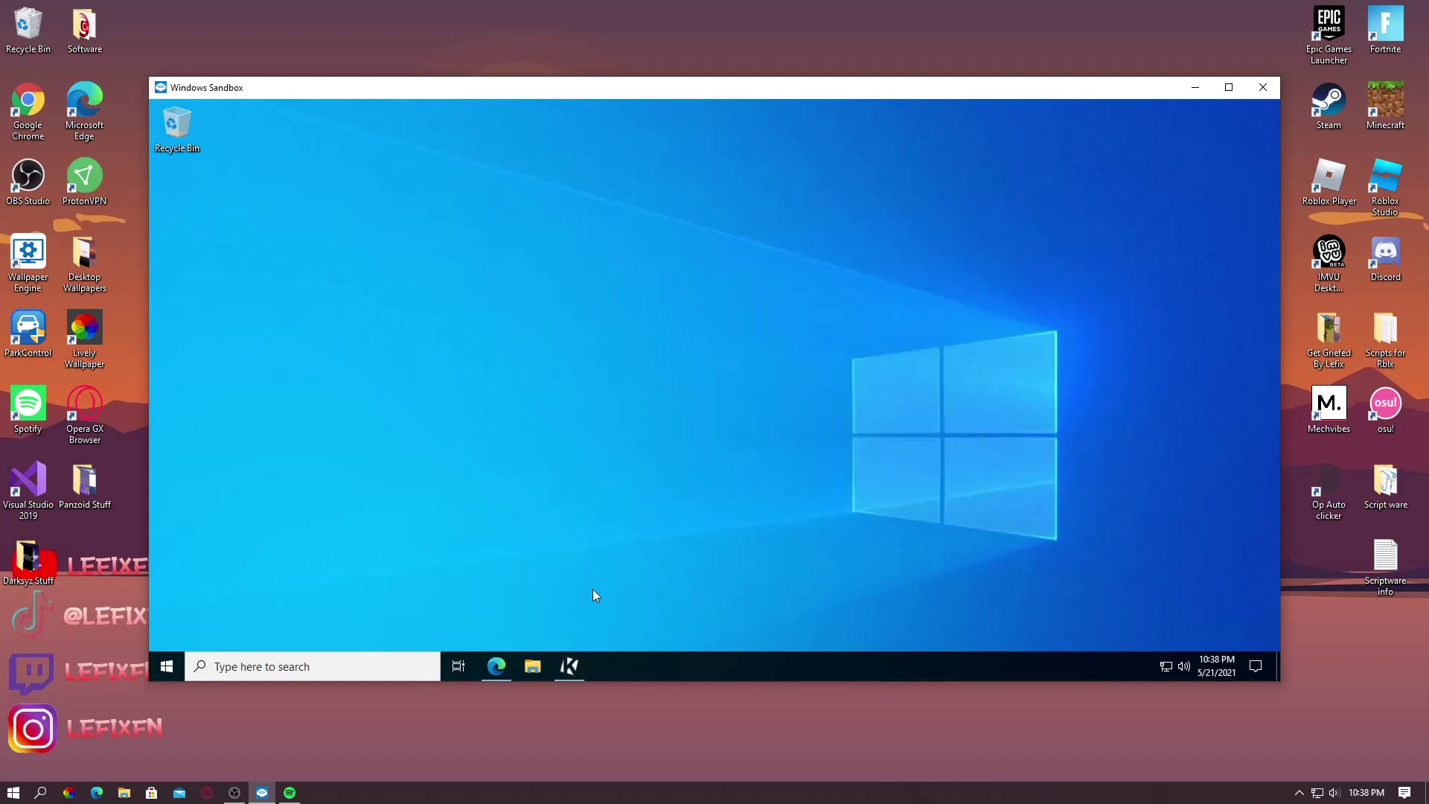
pyautogui.click(496, 667)
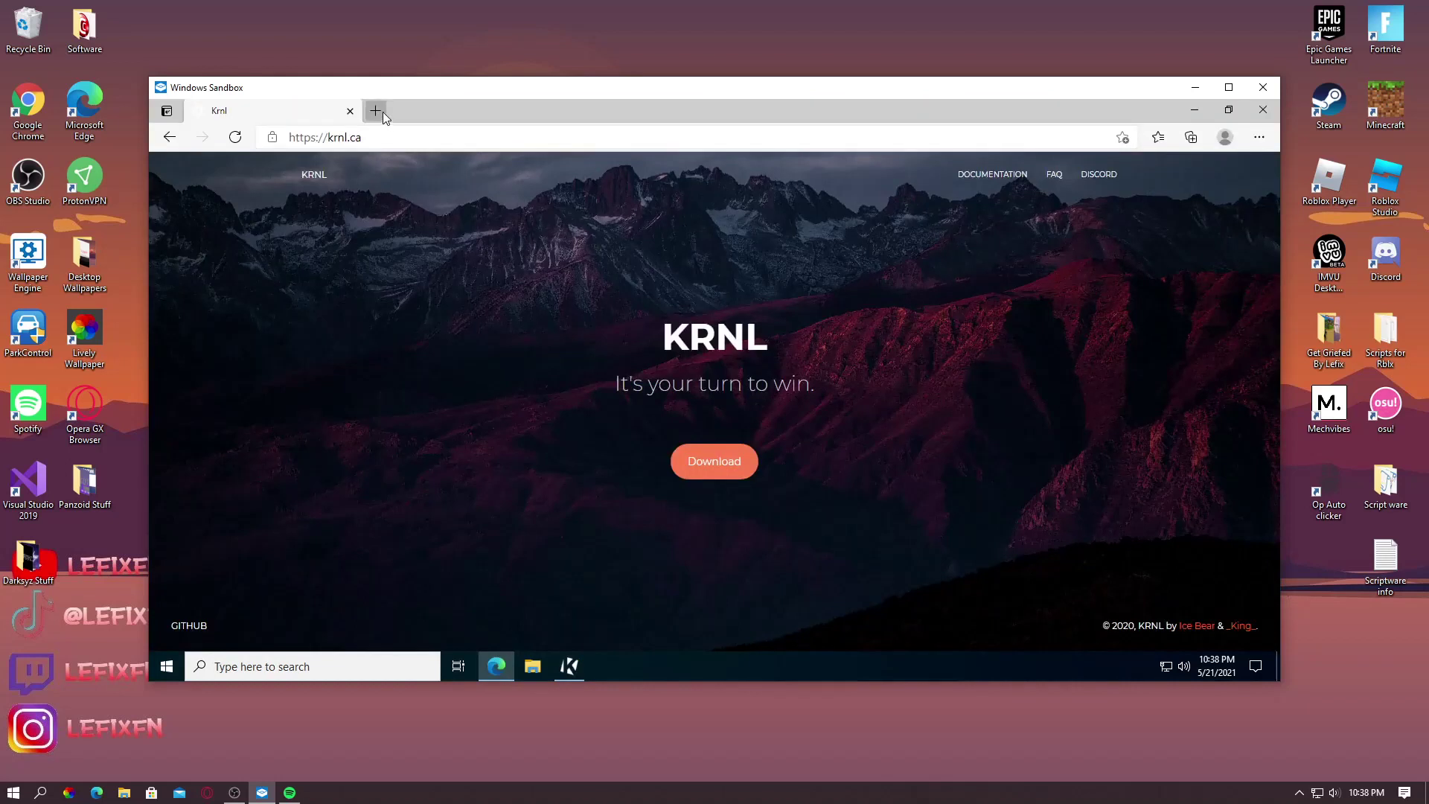
pyautogui.click(383, 112)
pyautogui.click(350, 111)
pyautogui.click(1195, 110)
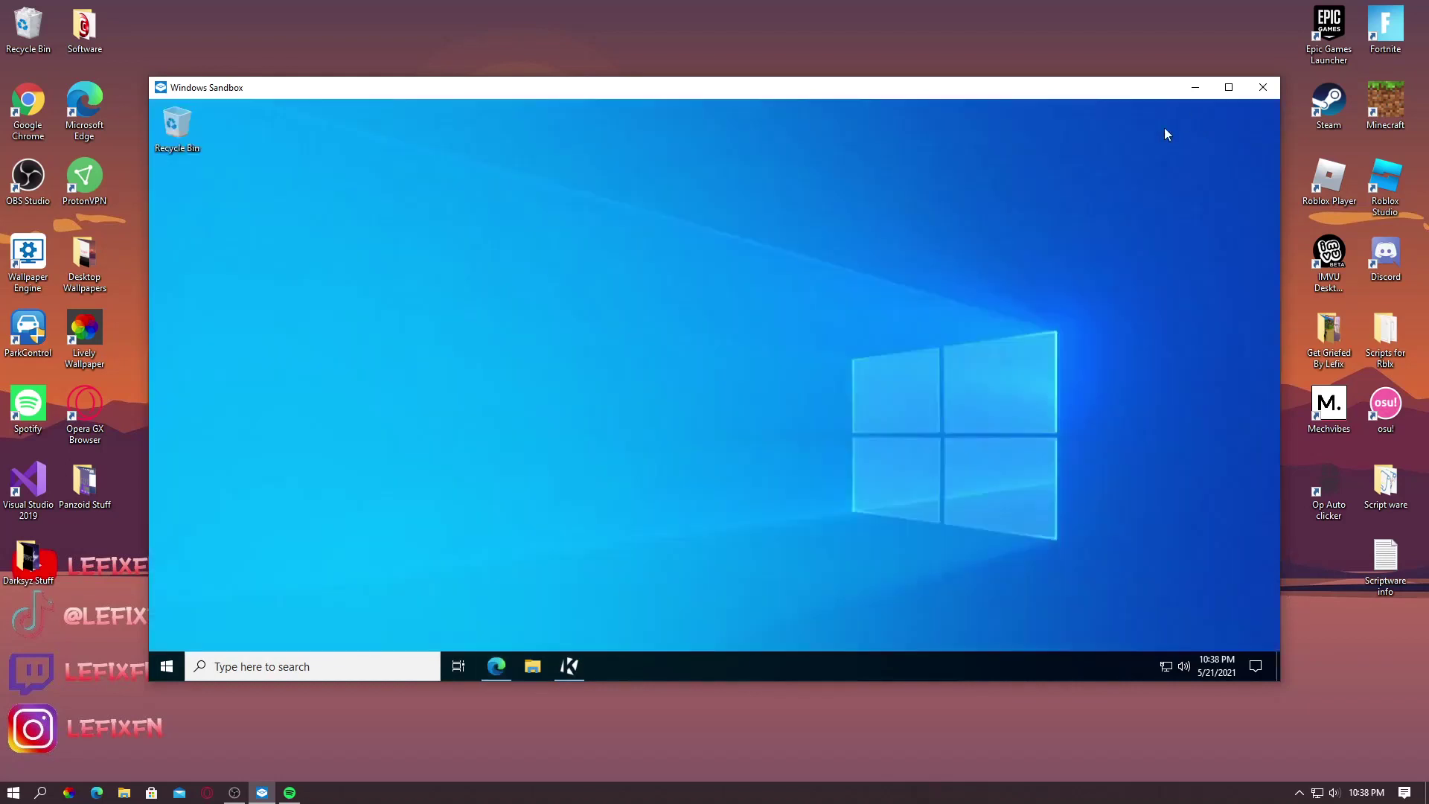
pyautogui.click(571, 666)
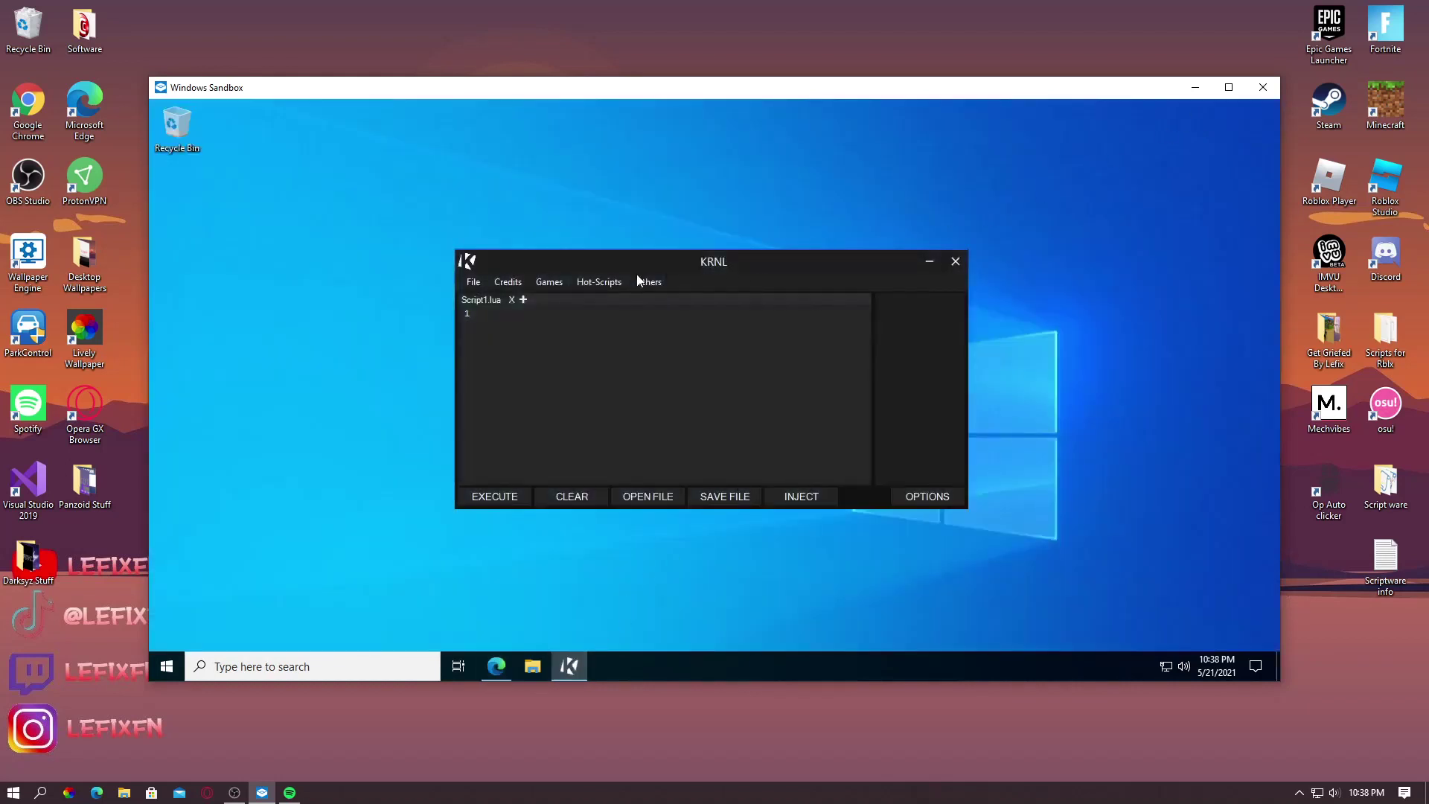
pyautogui.click(640, 281)
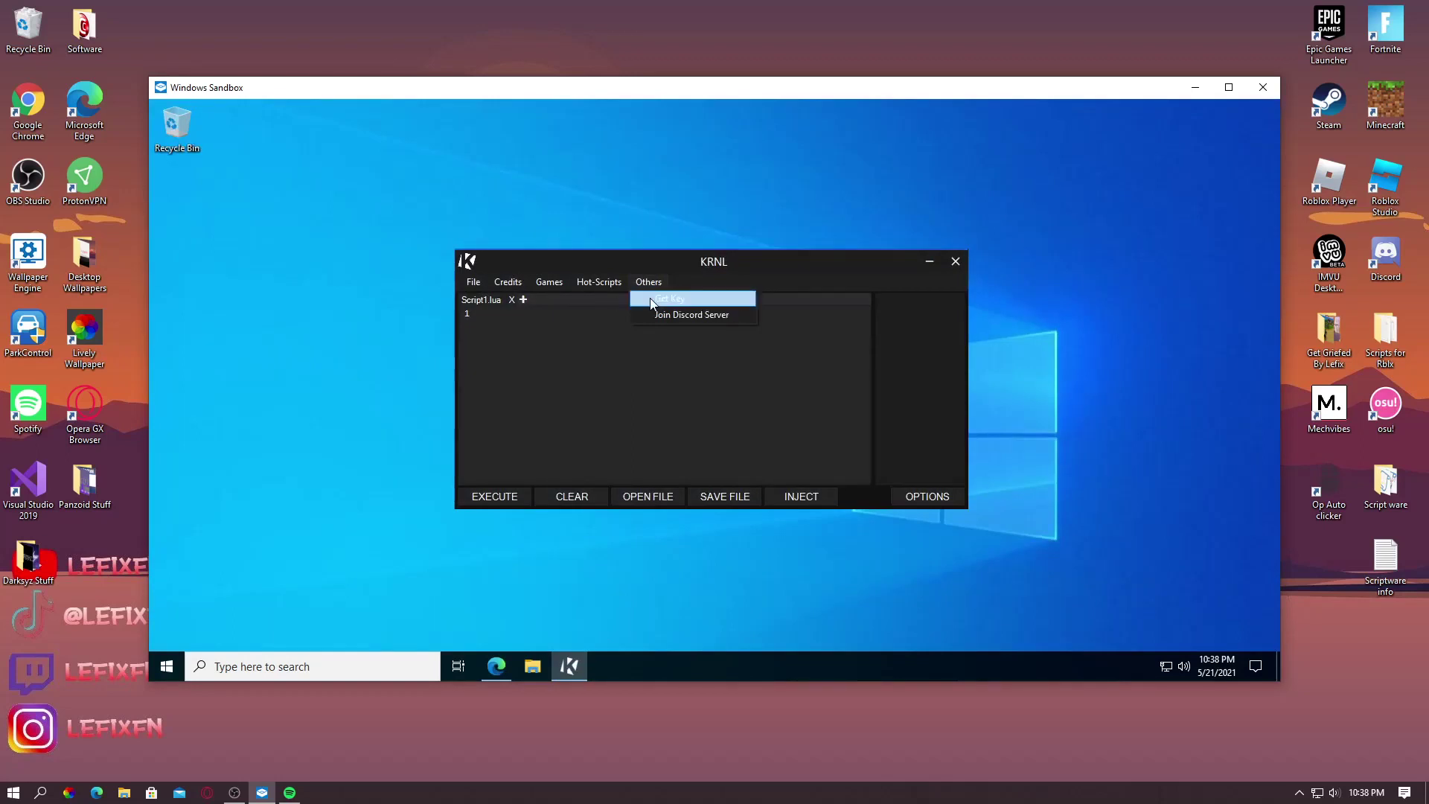
# Choose Get Key, pass the Checkpoint 3 captcha and continue with Free Access with Ads
pyautogui.click(678, 297)
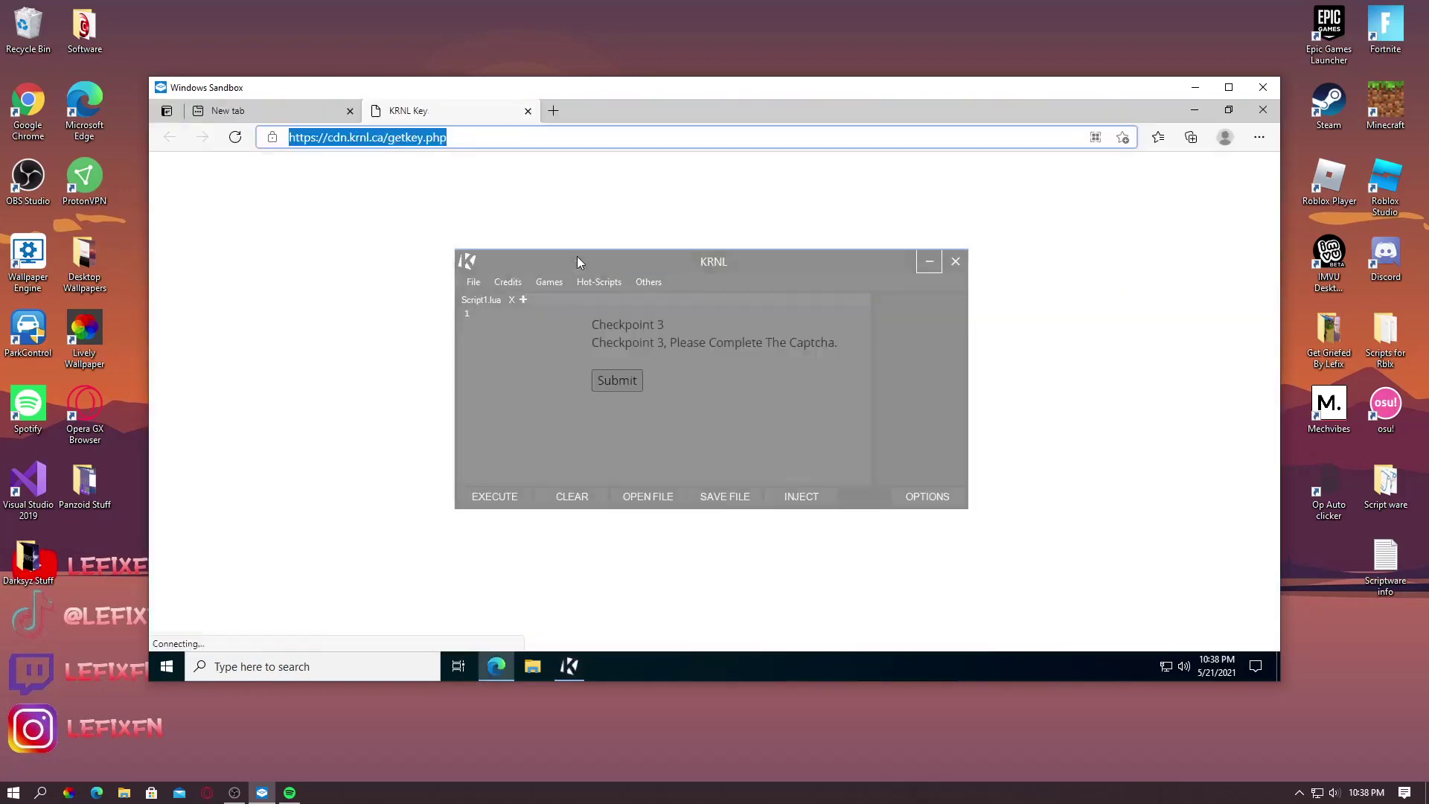
pyautogui.click(930, 265)
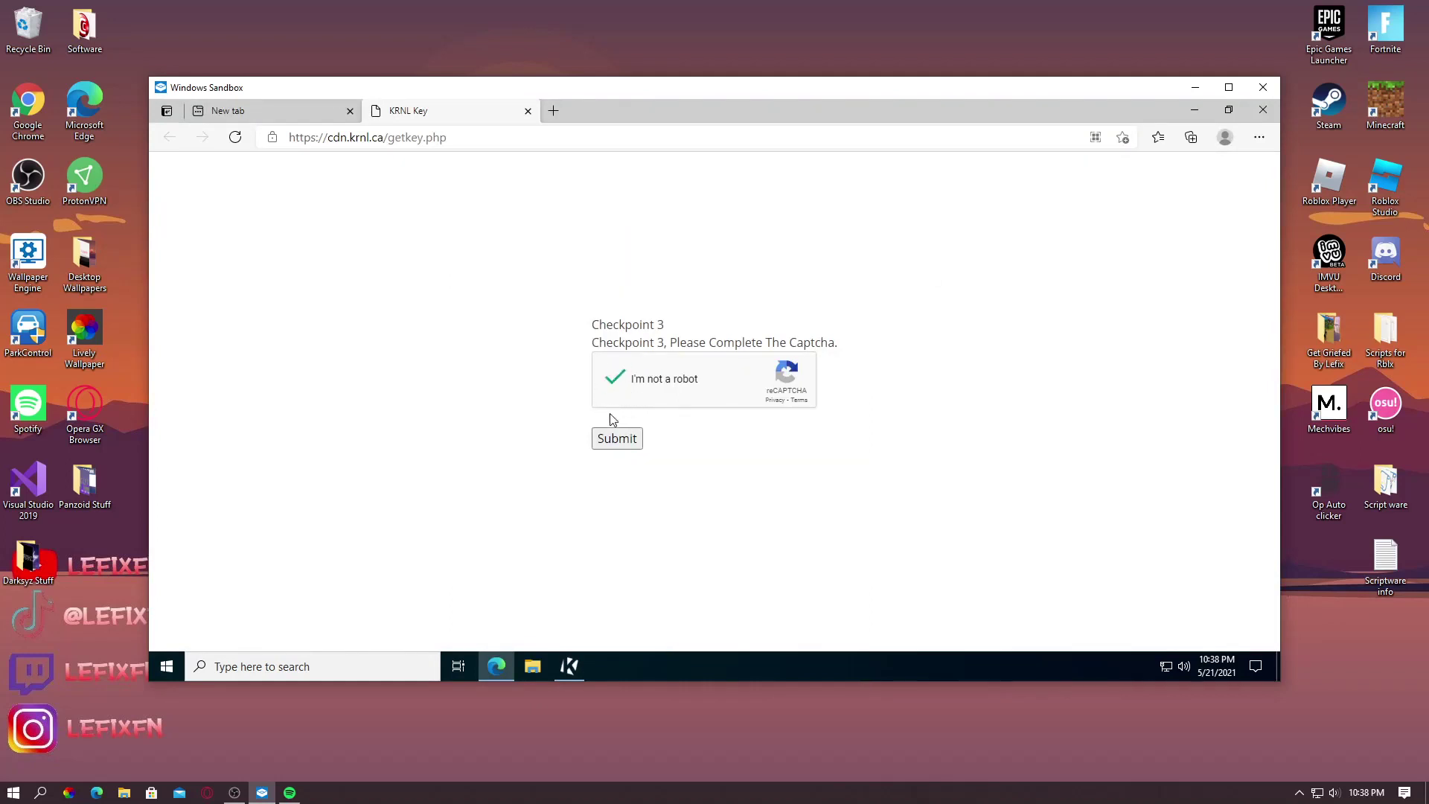
pyautogui.click(628, 444)
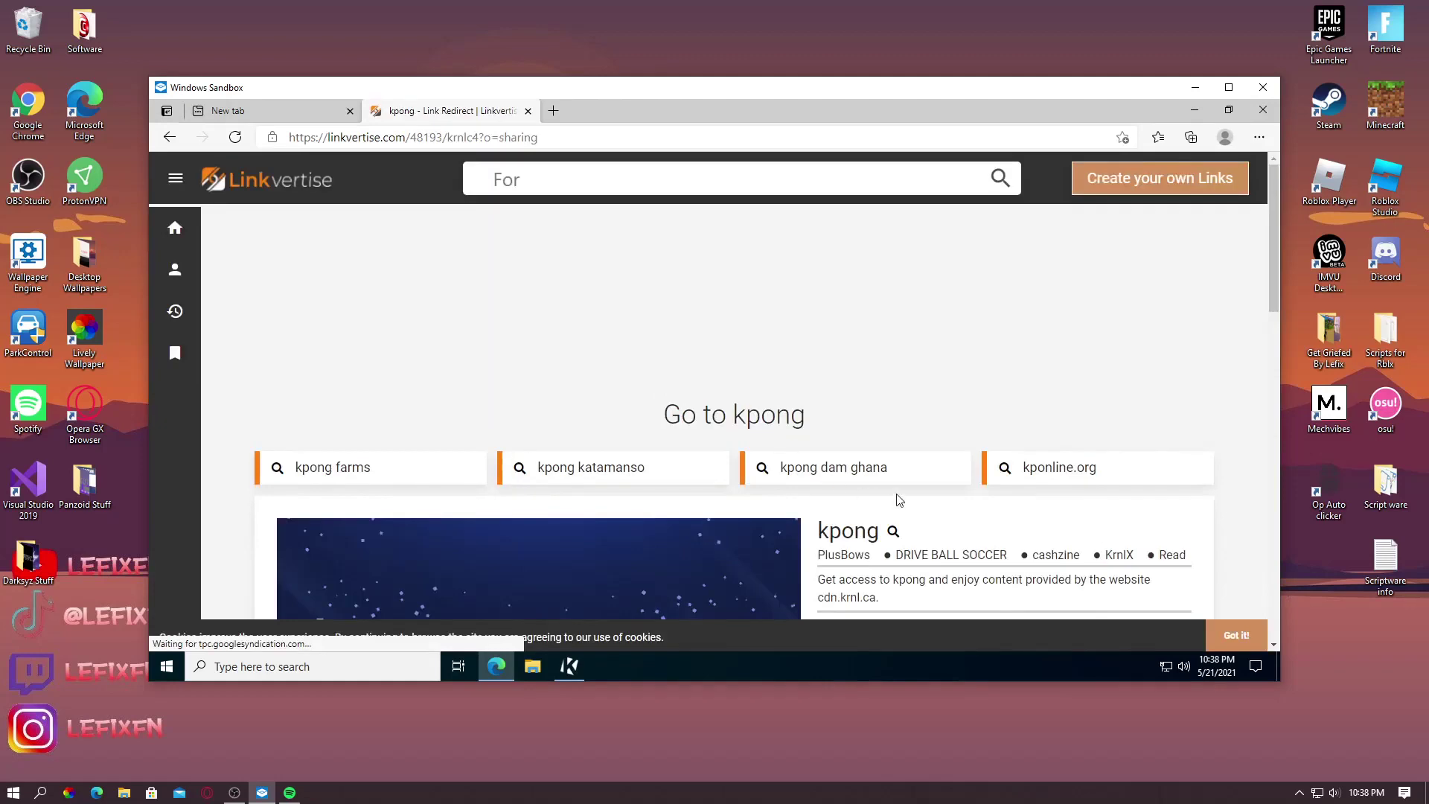
pyautogui.scroll(-3, 899, 501)
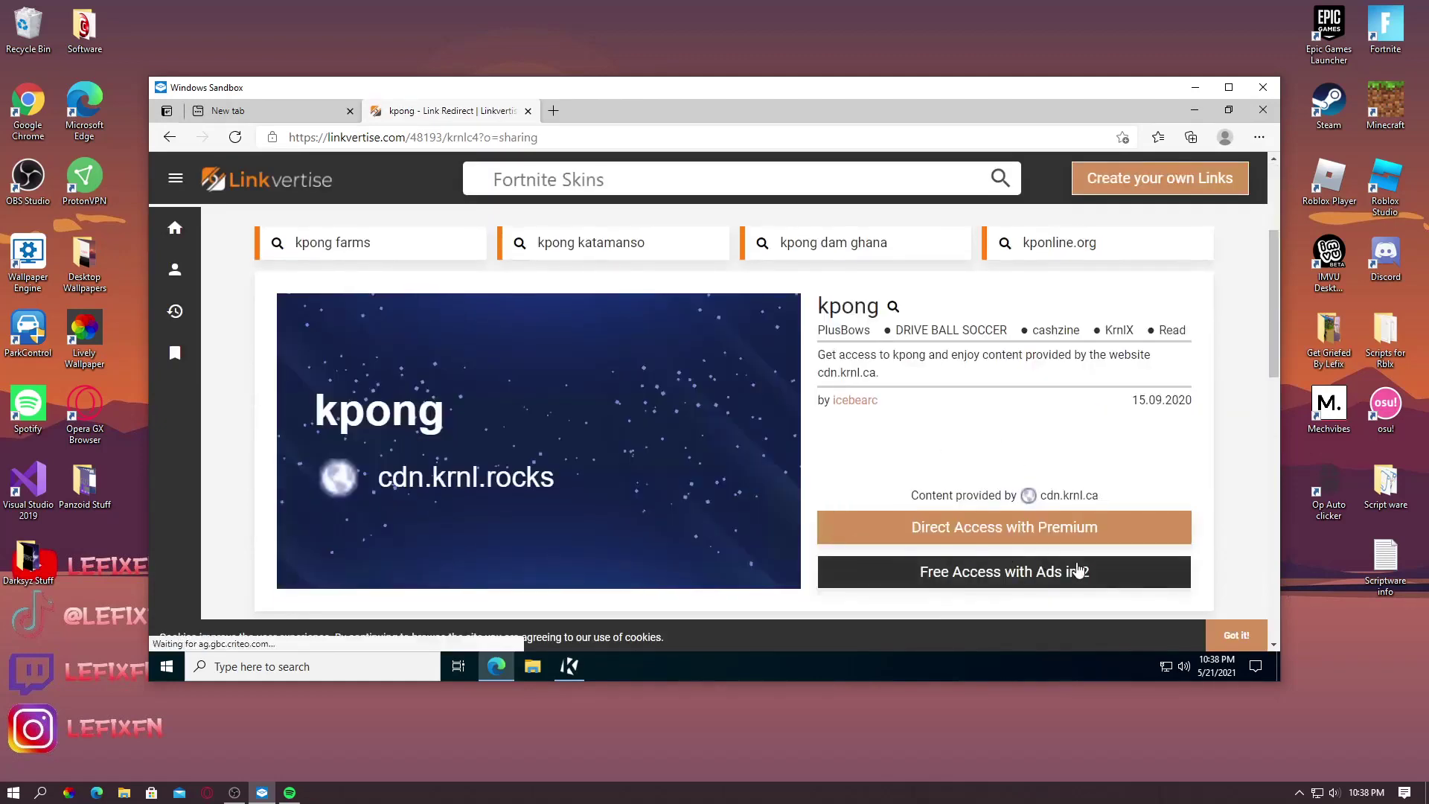
pyautogui.click(915, 570)
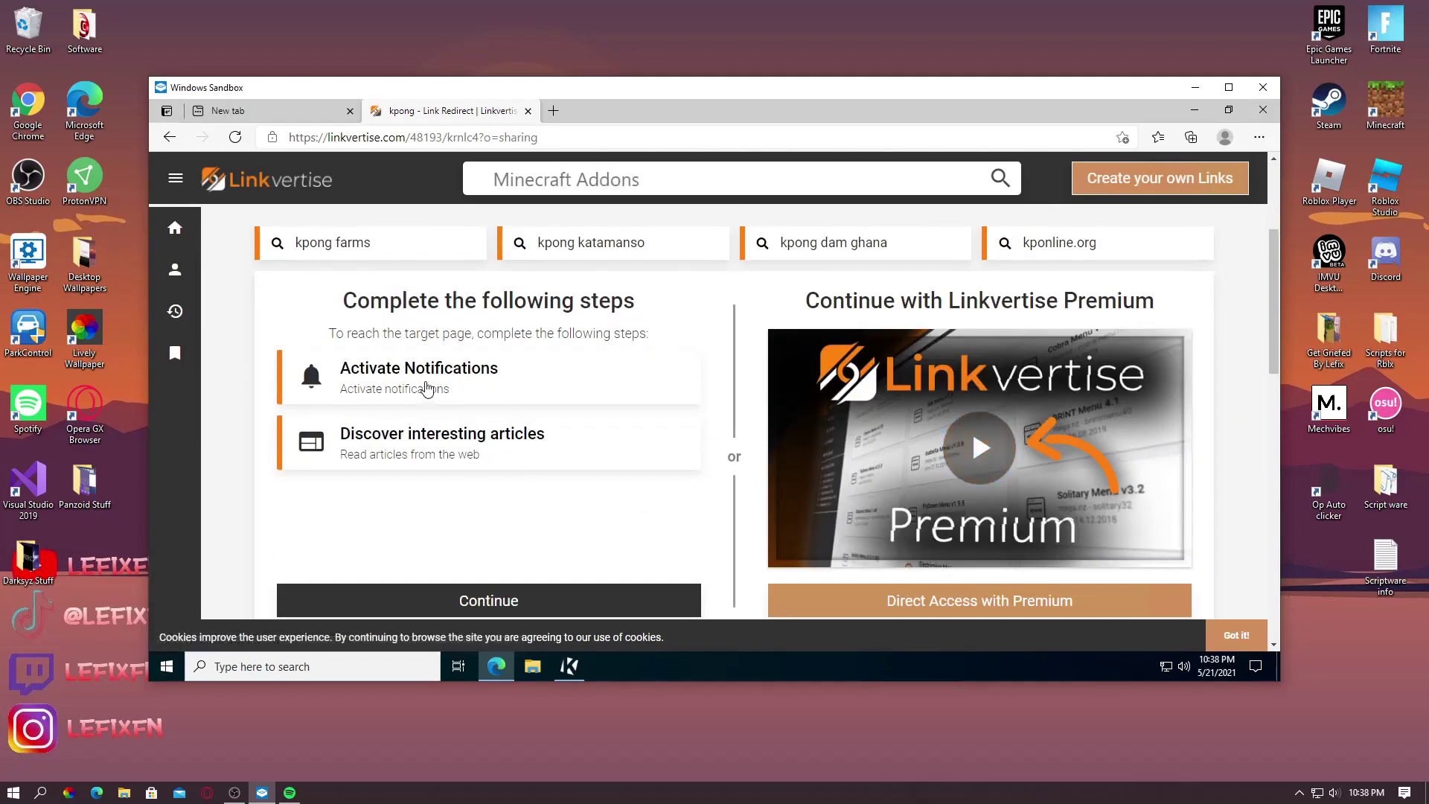
# Start Activate Notifications, select the Linkvertise page address and open a blank tab
pyautogui.moveTo(427, 387); pyautogui.dragTo(427, 378)
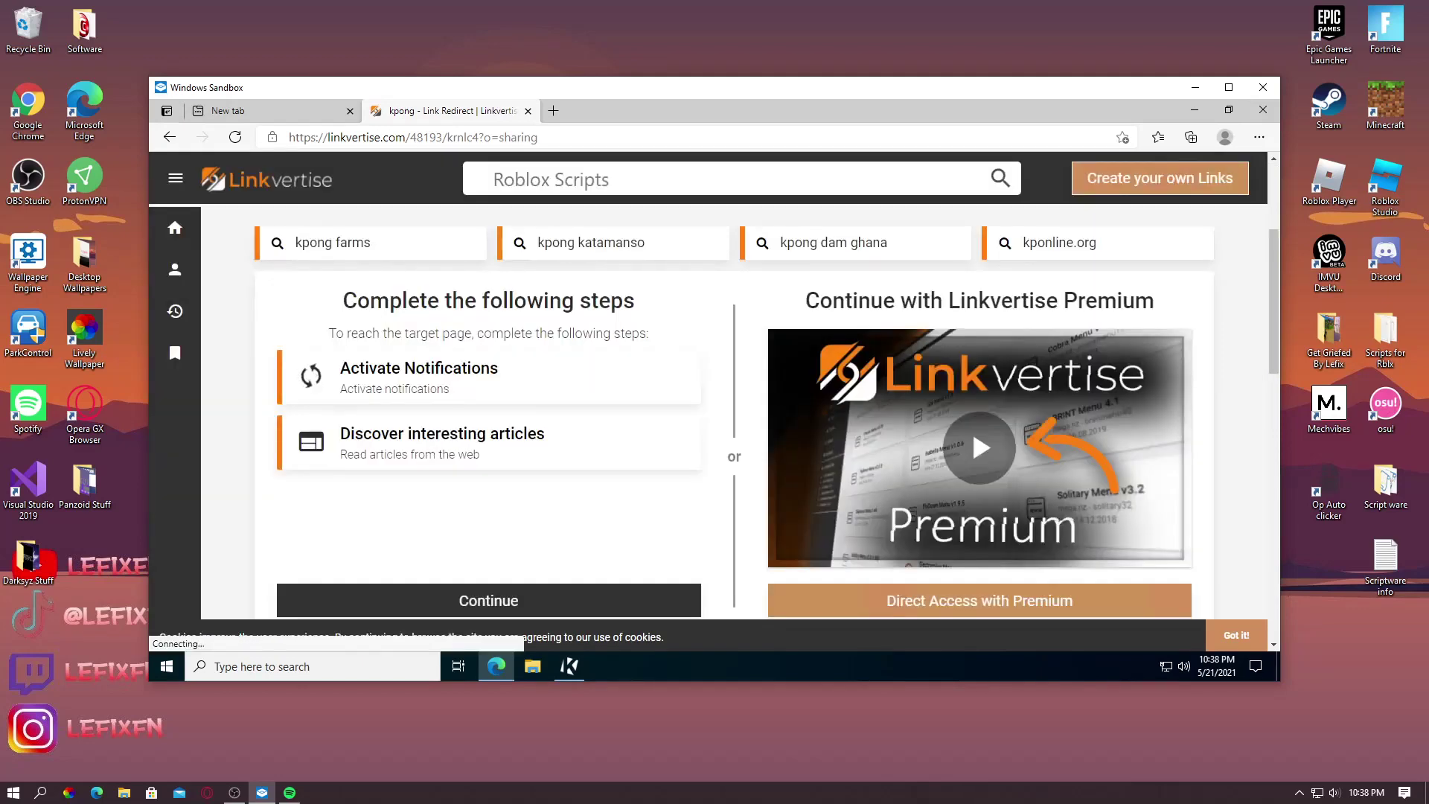
pyautogui.moveTo(539, 137); pyautogui.dragTo(260, 137)
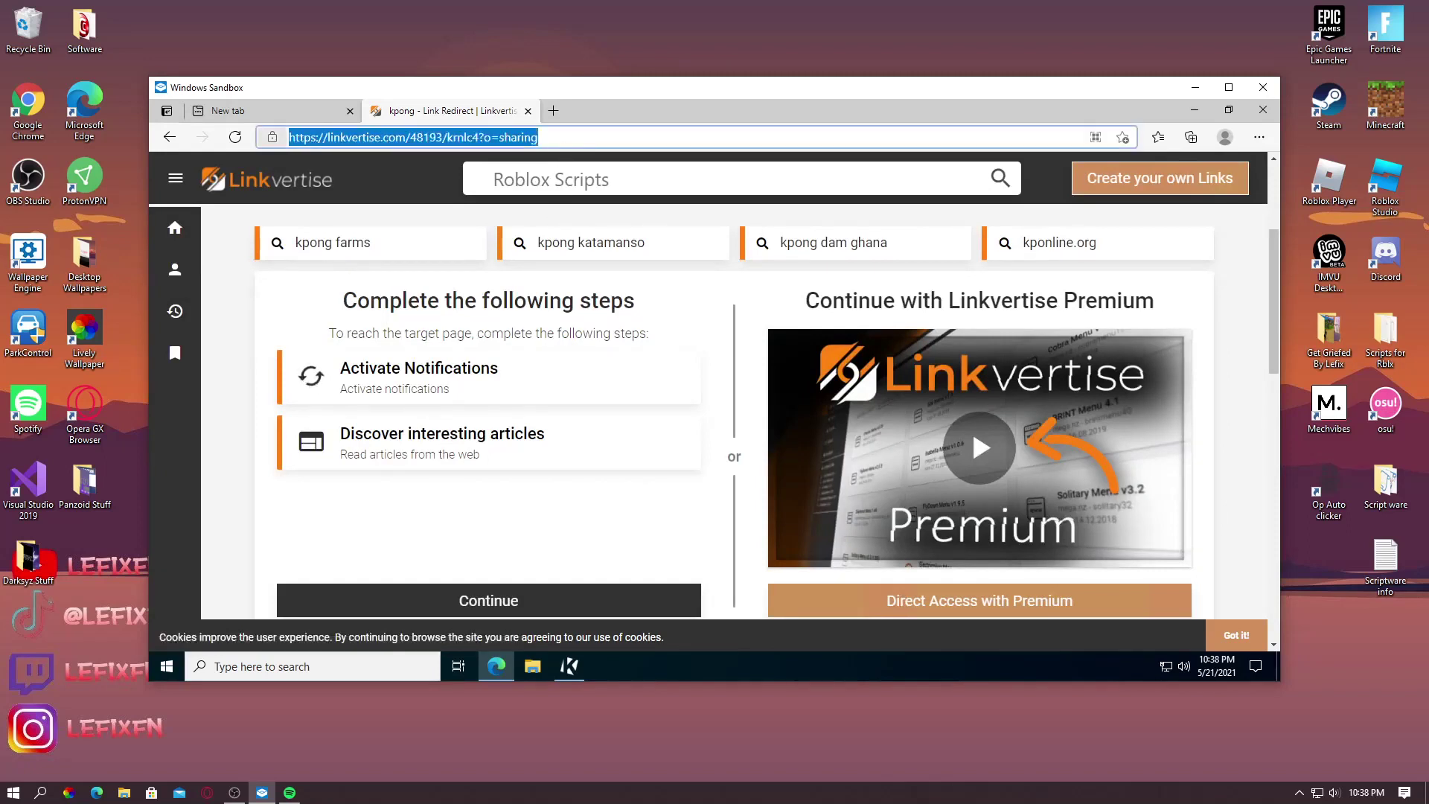
pyautogui.click(553, 111)
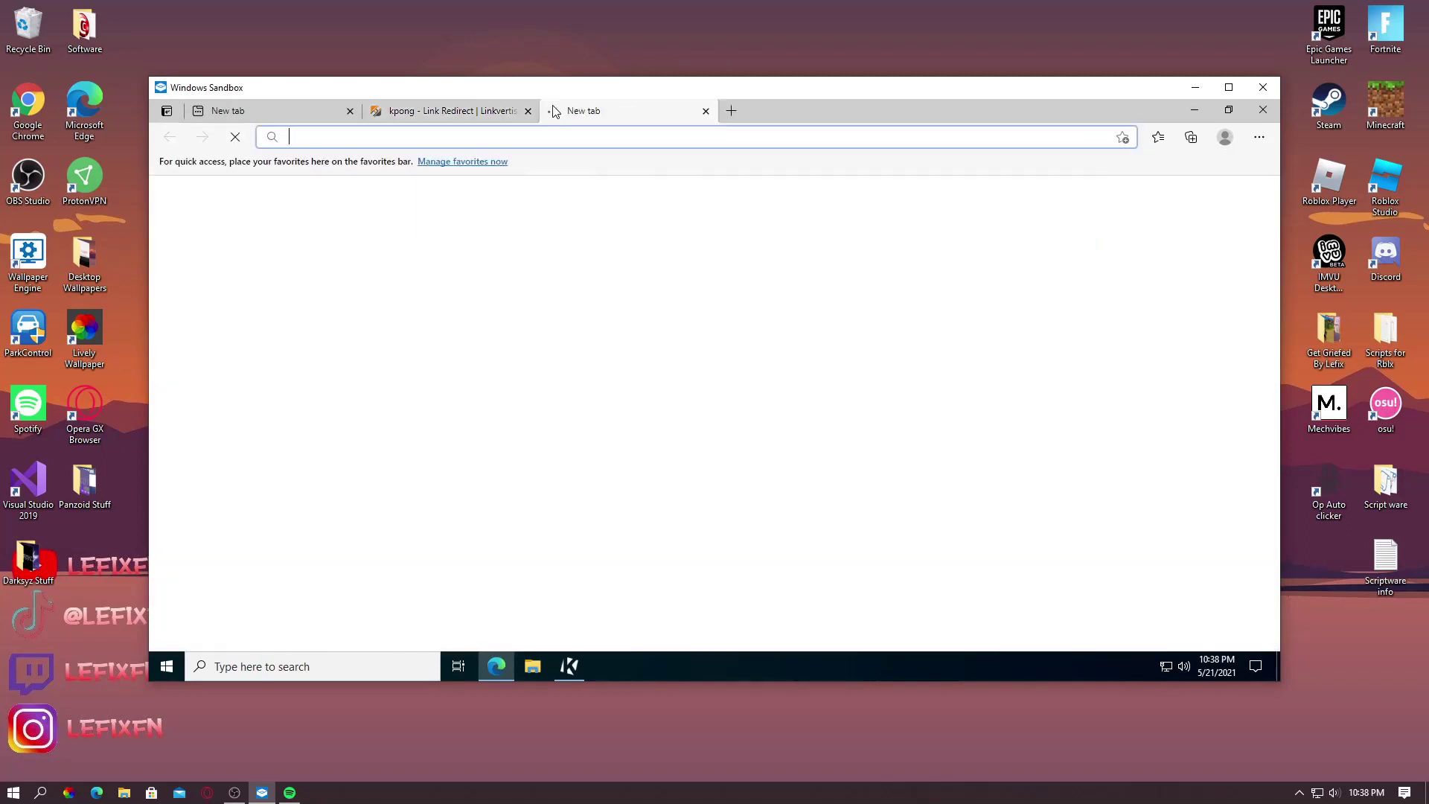
# Search Bing for a Linkvertise bypasser and open the Linkvertise Bypasser result
pyautogui.write('linker')
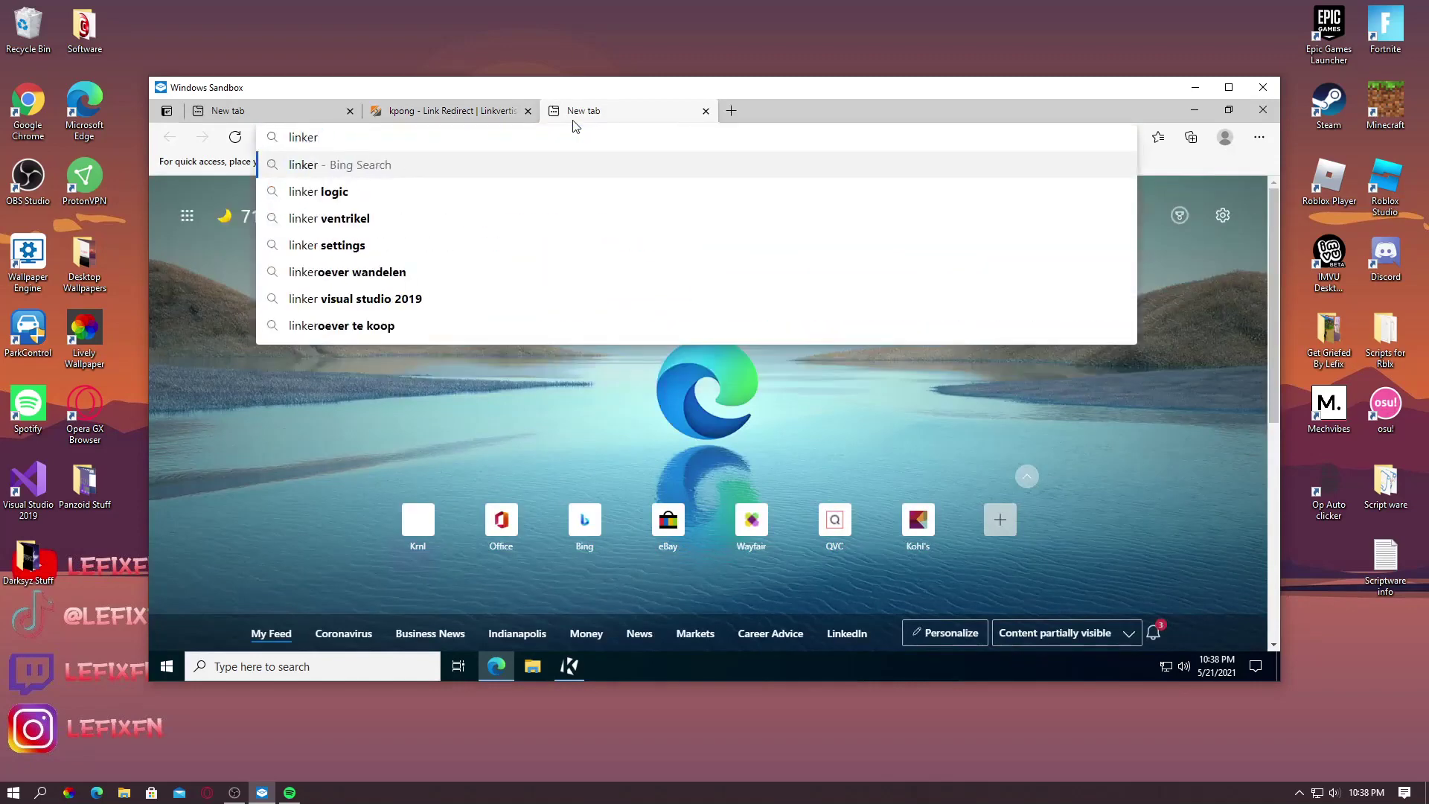
pyautogui.press('BackSpace')
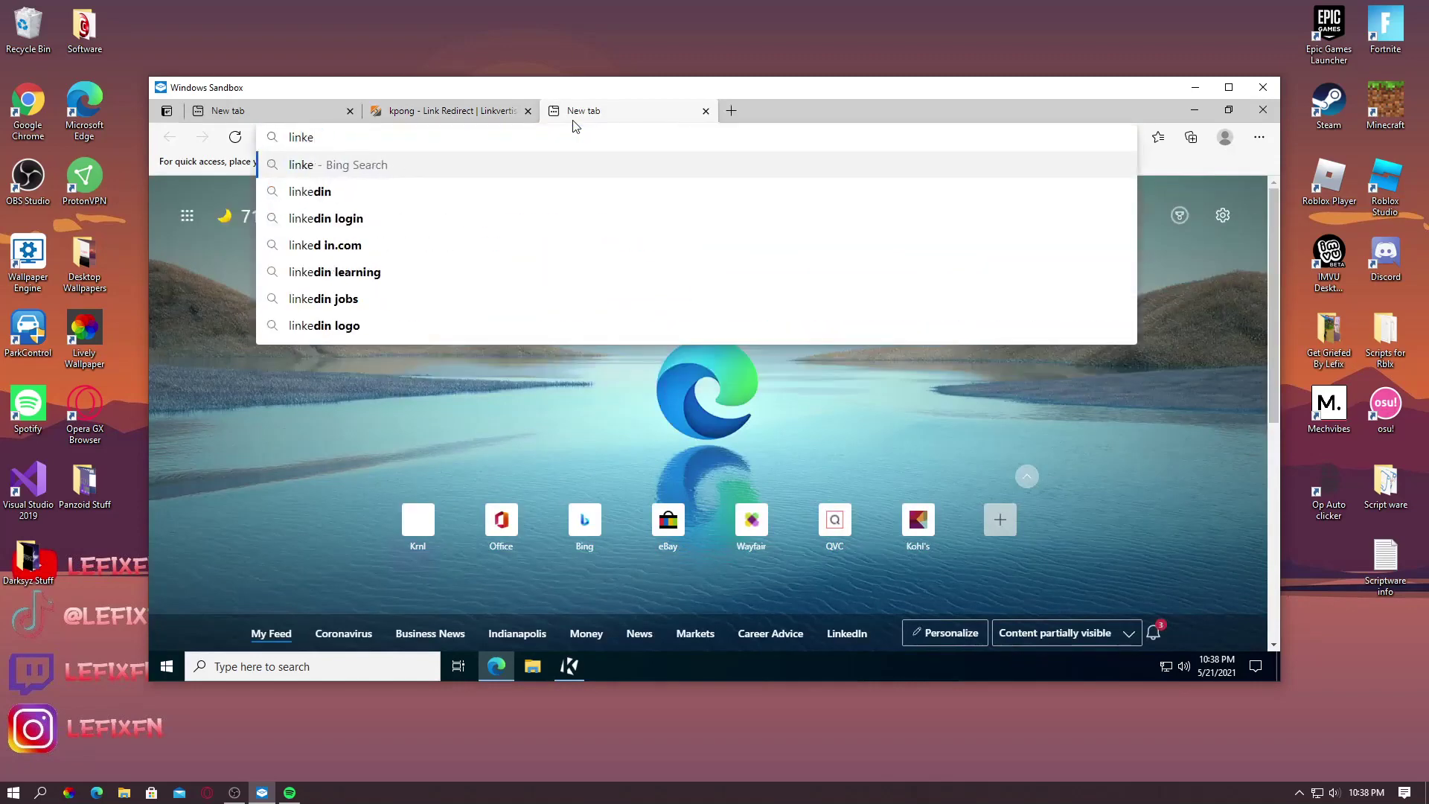
pyautogui.write('ver')
pyautogui.click(447, 219)
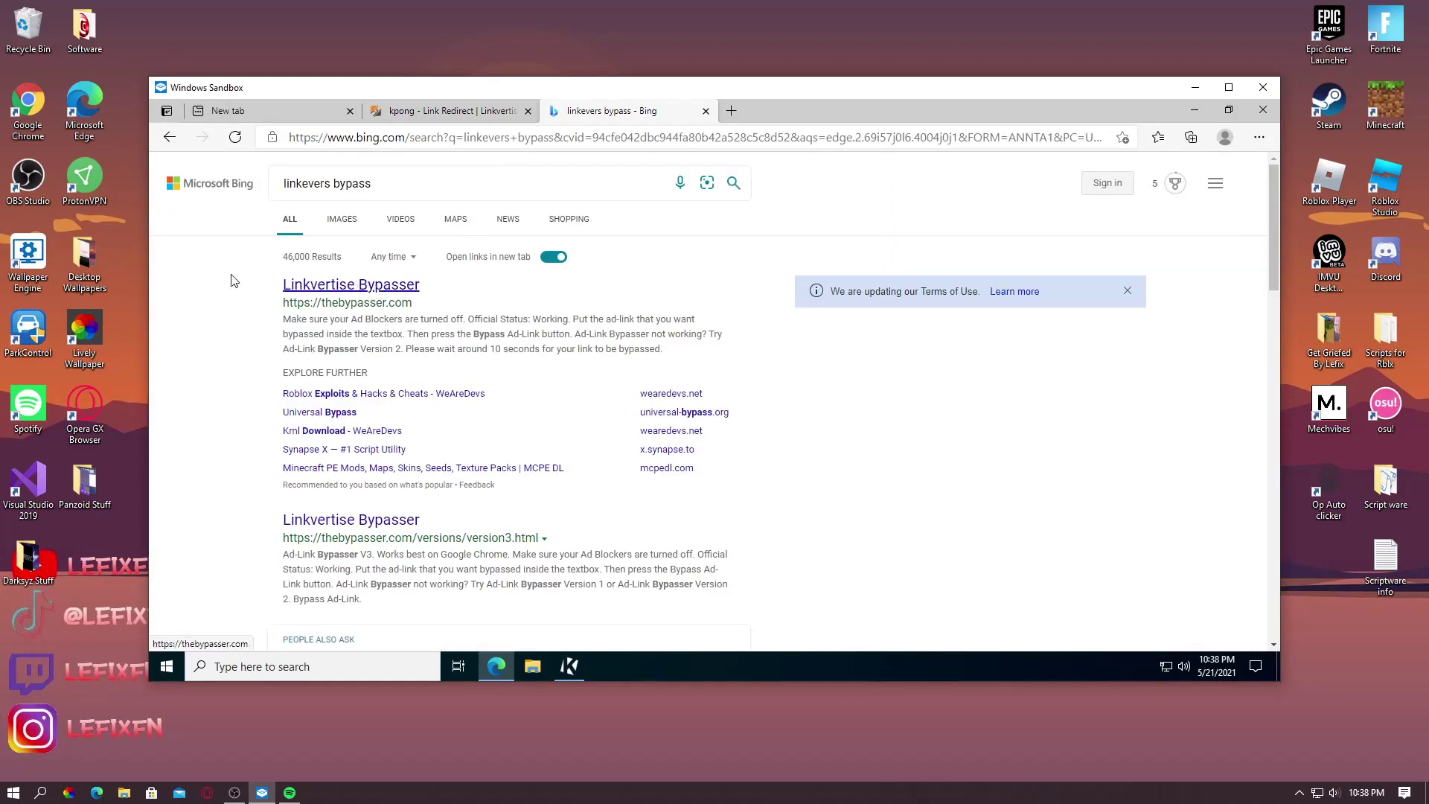
pyautogui.moveTo(230, 280); pyautogui.dragTo(491, 312)
pyautogui.click(405, 287)
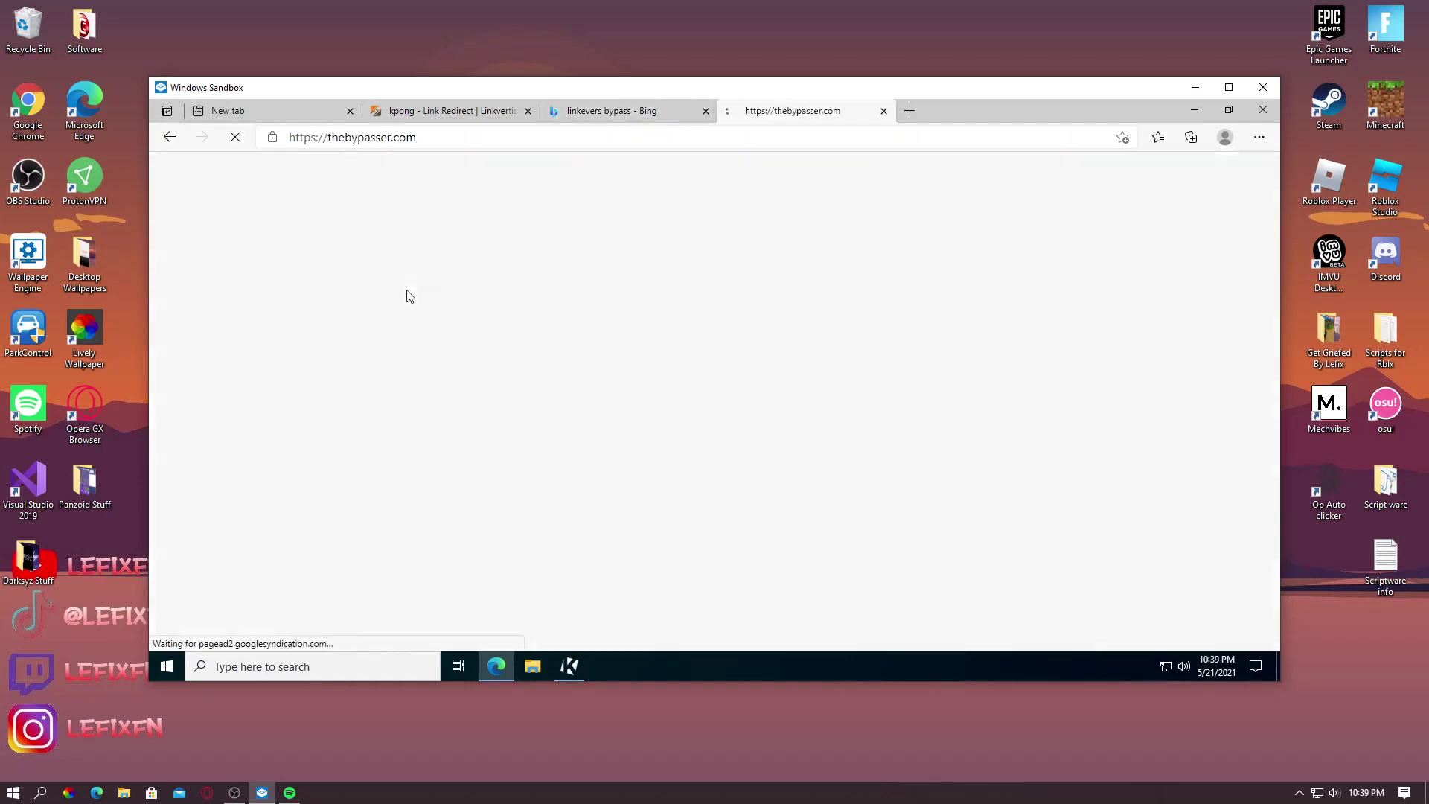
# Paste the Linkvertise link into Ad-Link Bypasser, bypass it and open the getkey output link
pyautogui.click(553, 447)
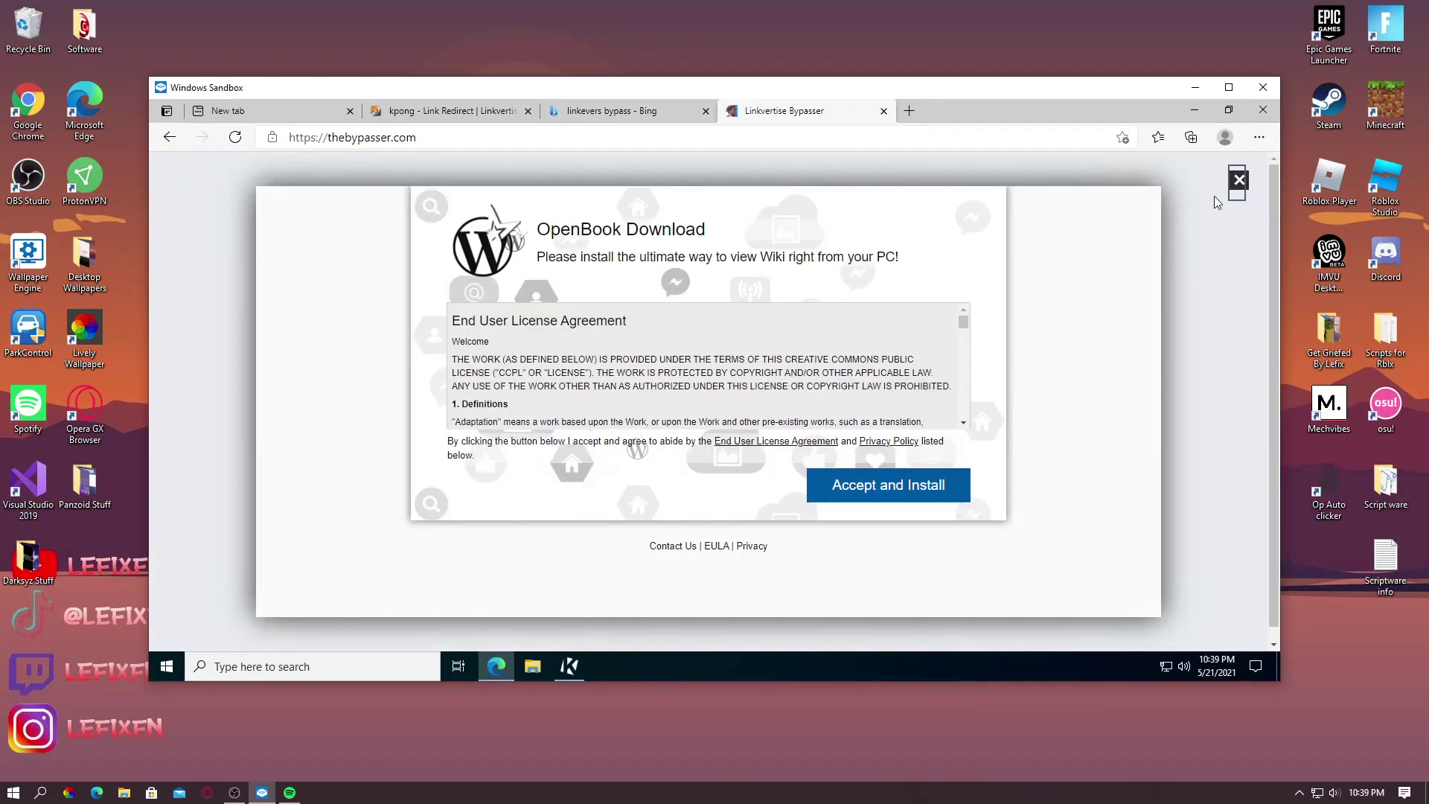
pyautogui.click(1238, 181)
pyautogui.moveTo(598, 459); pyautogui.dragTo(335, 459)
pyautogui.press('super+c')
pyautogui.press('BackSpace')
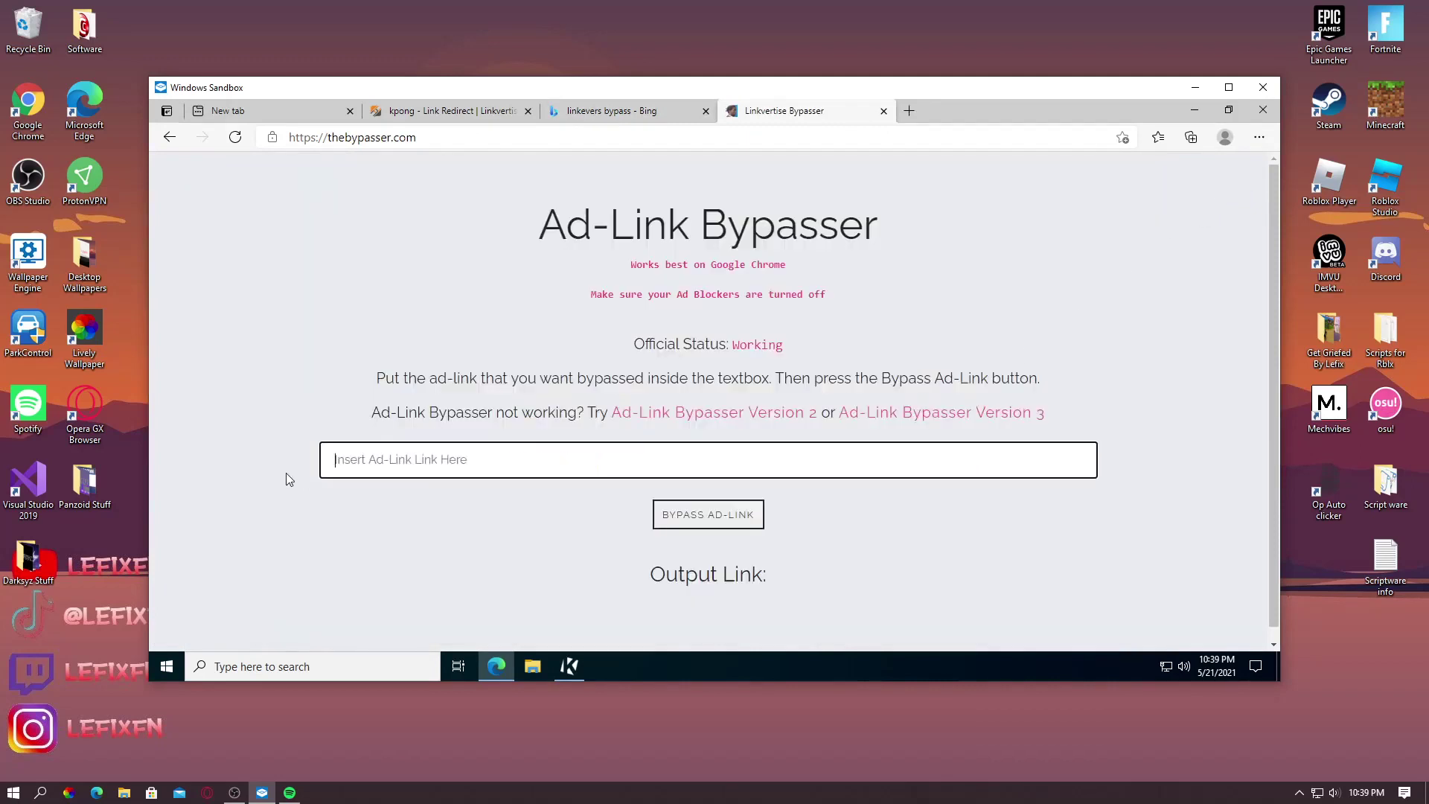
pyautogui.rightClick(395, 457)
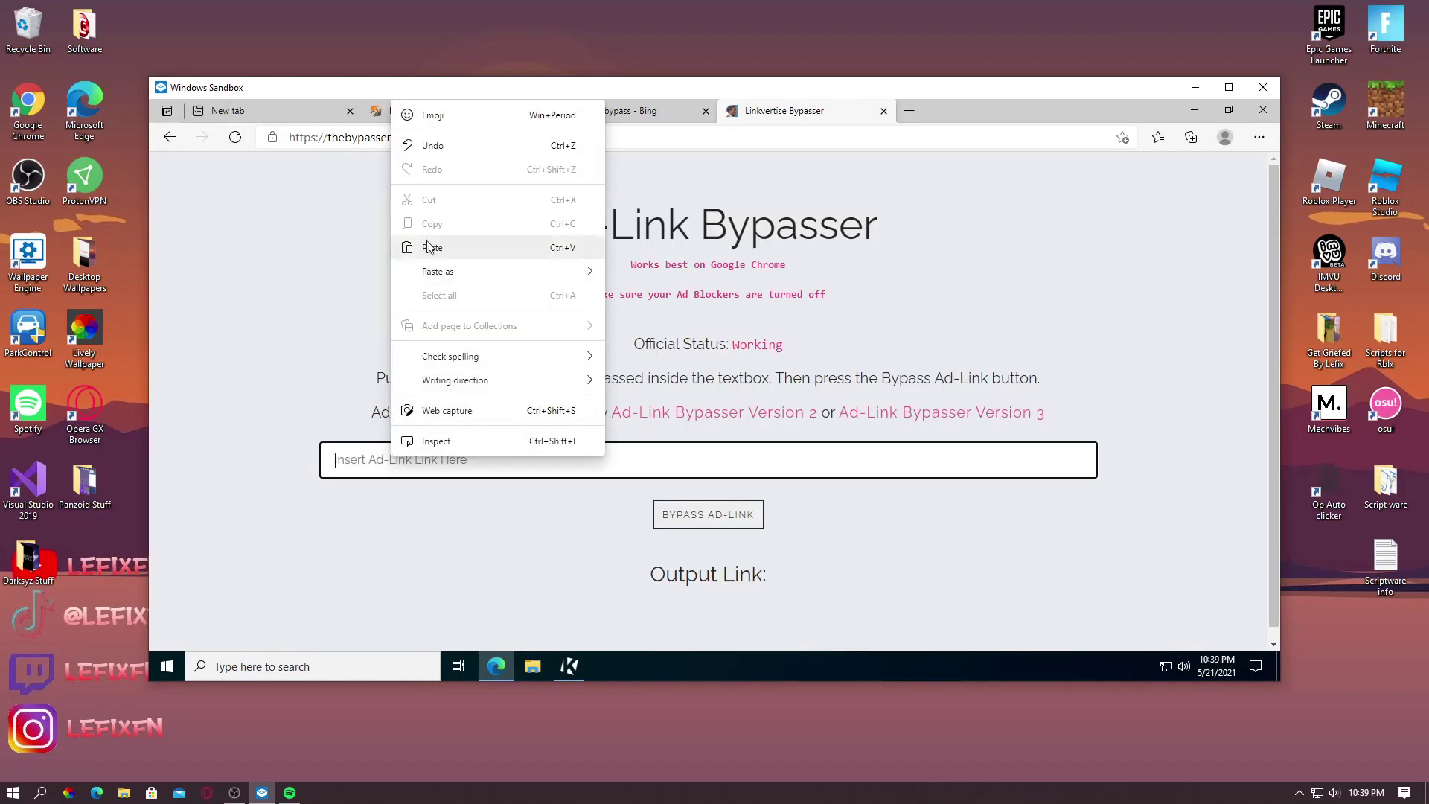
pyautogui.click(451, 248)
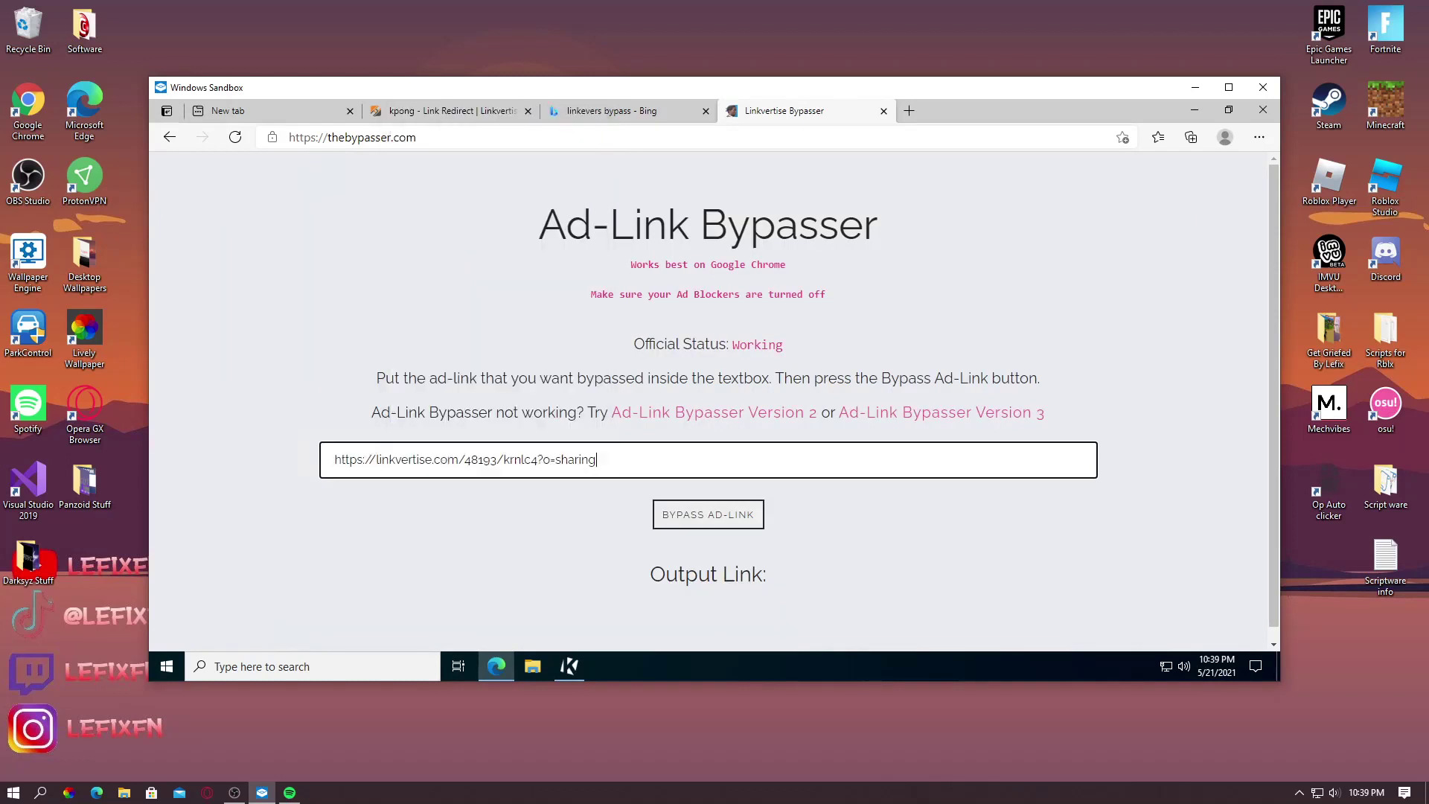
pyautogui.click(696, 521)
pyautogui.scroll(-1, 696, 524)
pyautogui.moveTo(674, 570); pyautogui.dragTo(982, 105)
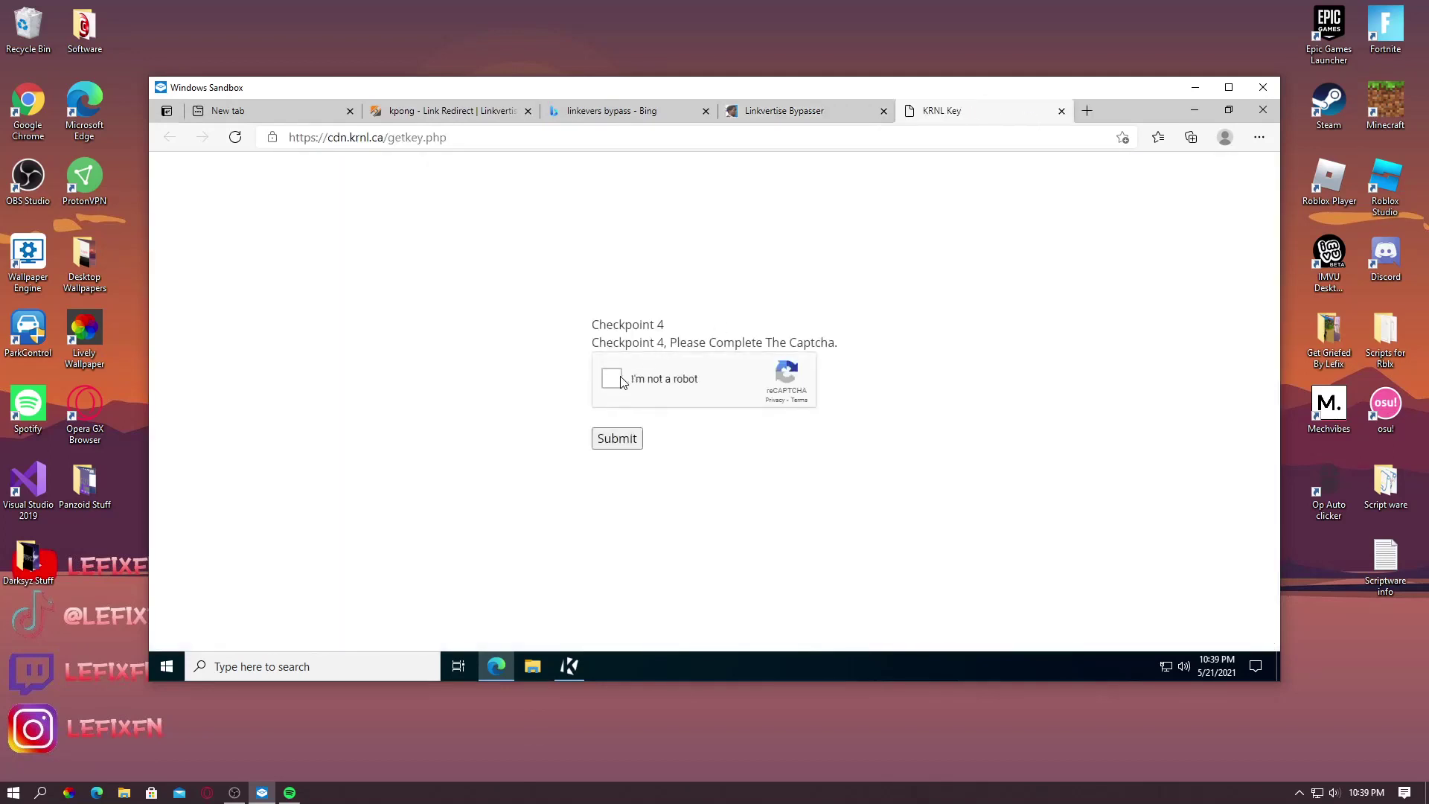
# Pass the Checkpoint 4 captcha and continue to krnlkey's Free Access with Ads
pyautogui.click(629, 437)
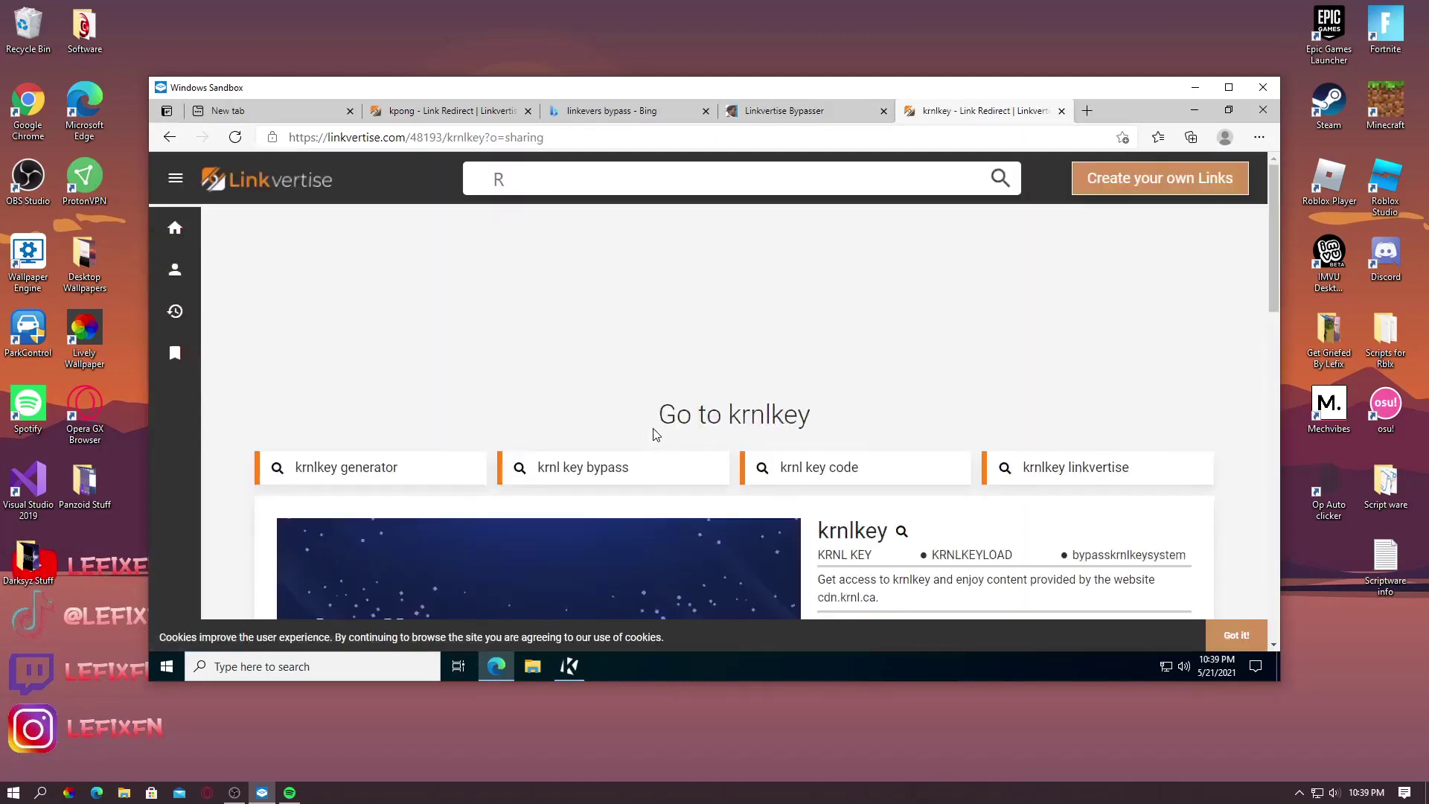
pyautogui.scroll(-5, 851, 516)
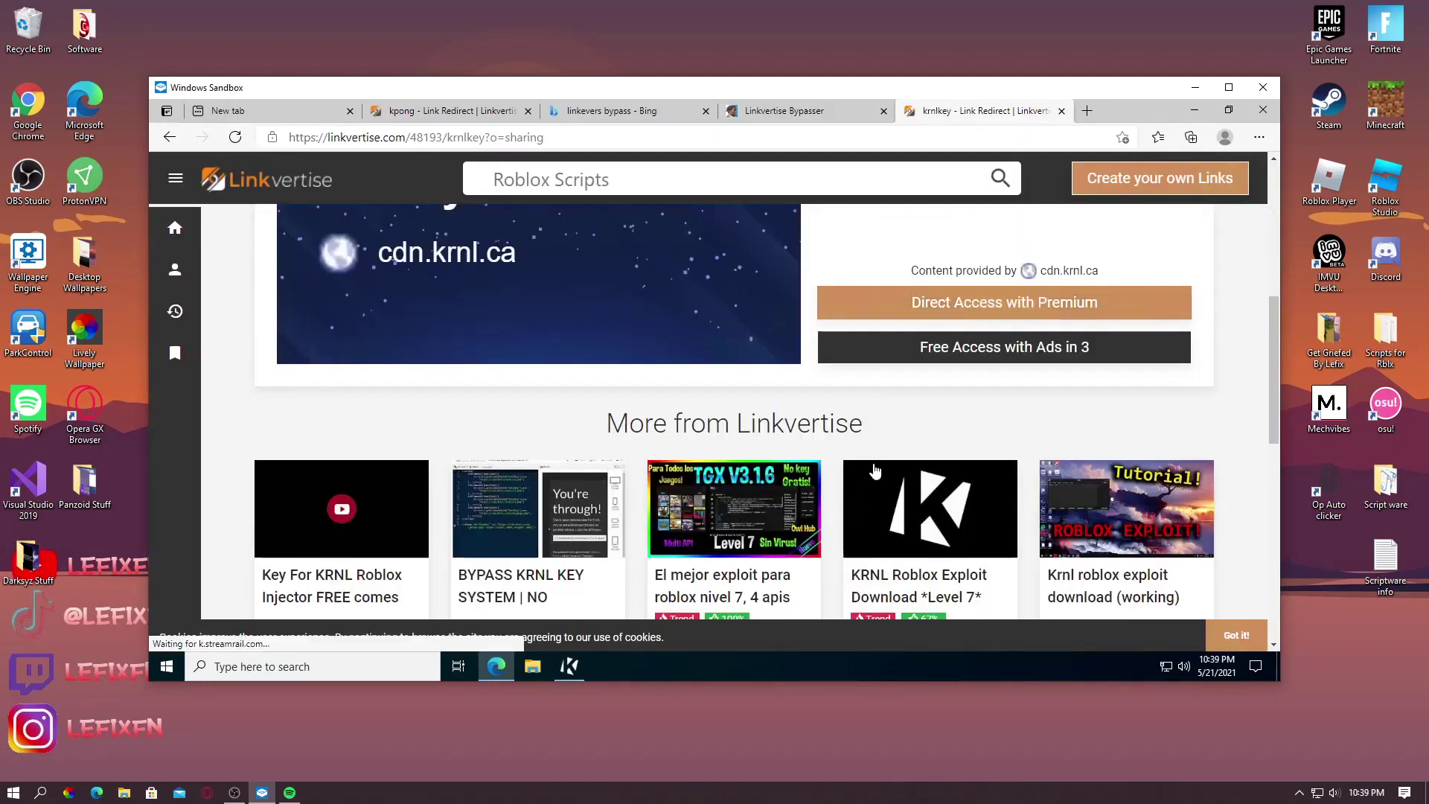
pyautogui.scroll(-3, 873, 471)
pyautogui.scroll(5, 872, 472)
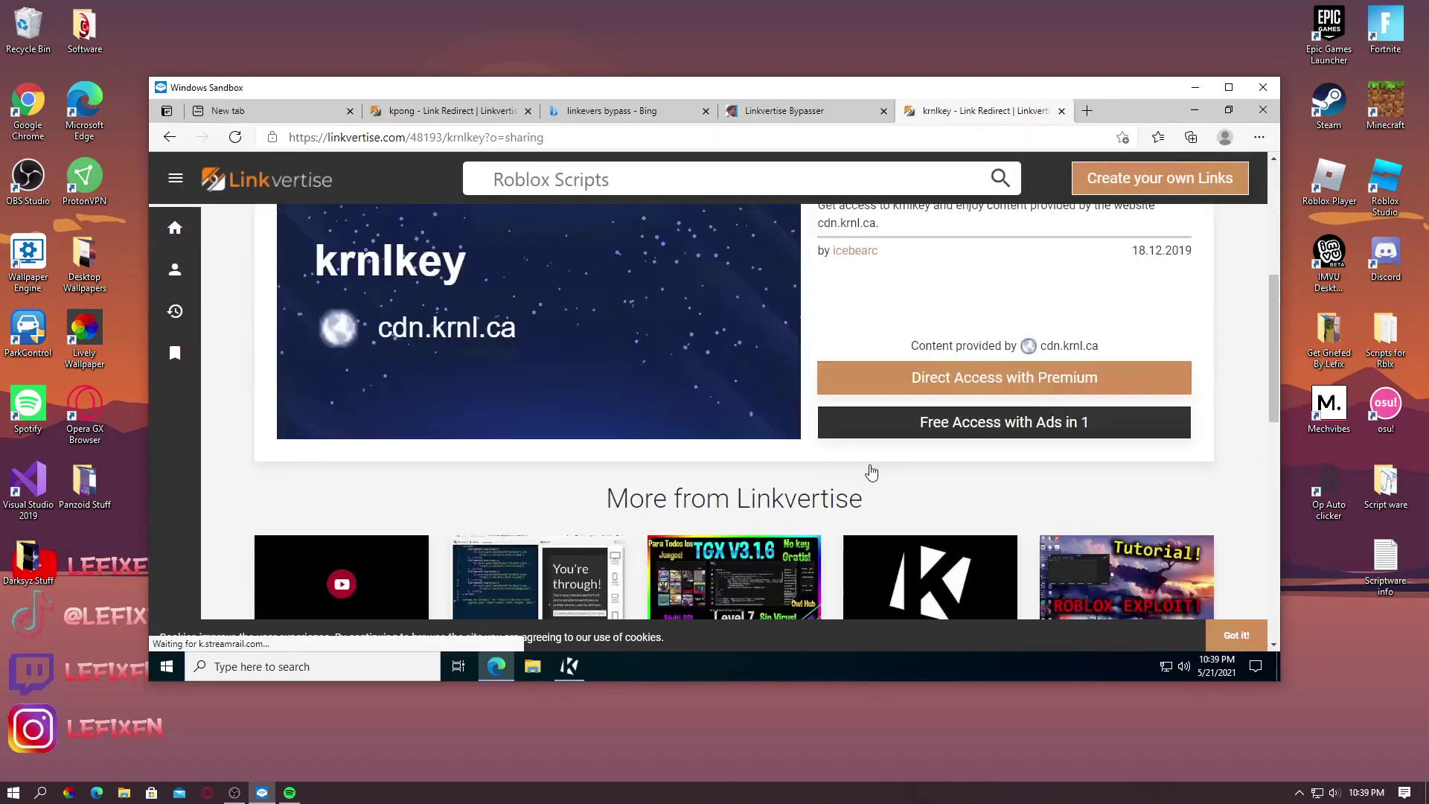
pyautogui.click(917, 504)
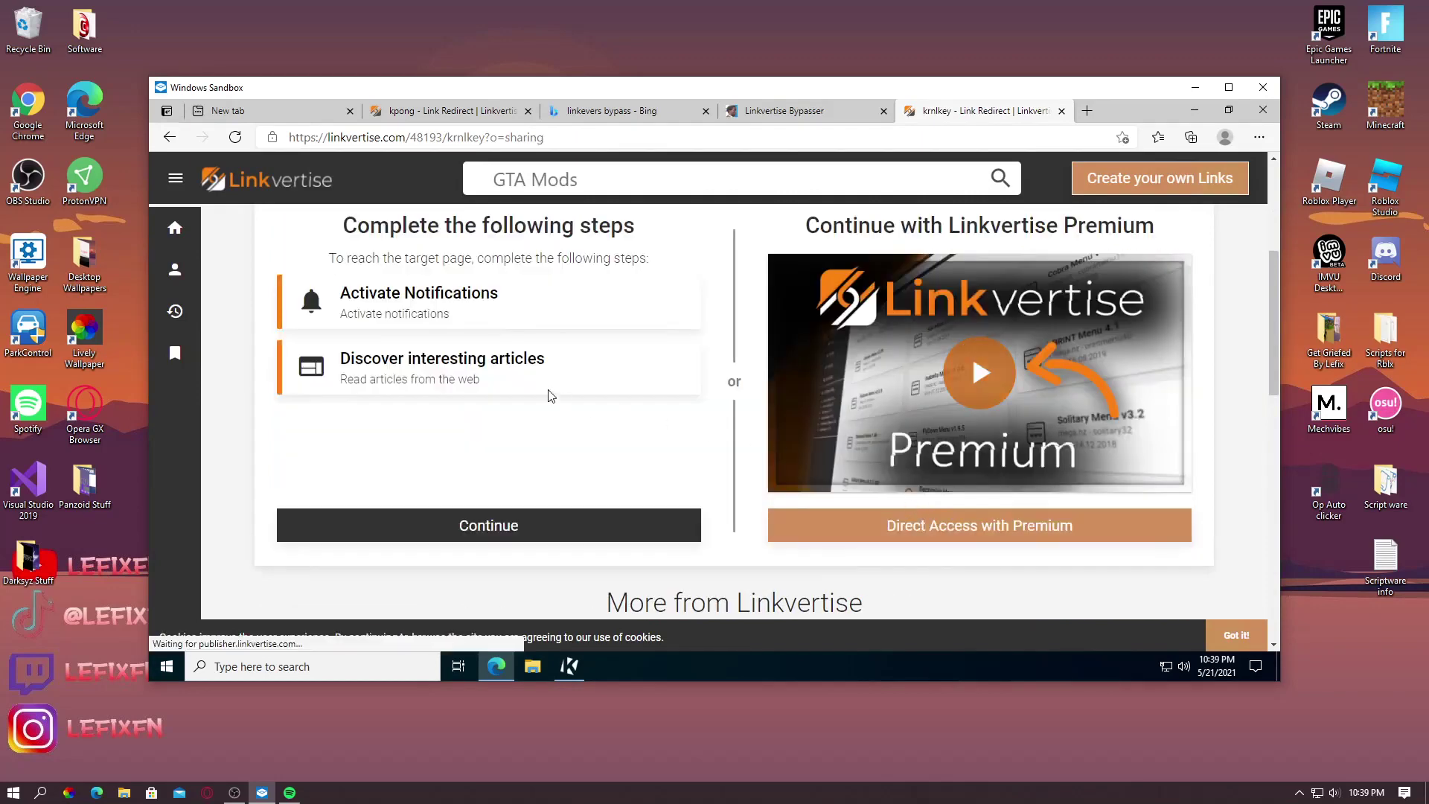
# Start Activate Notifications, dismiss the virus notification and select the krnlkey page address
pyautogui.moveTo(429, 294); pyautogui.dragTo(429, 309)
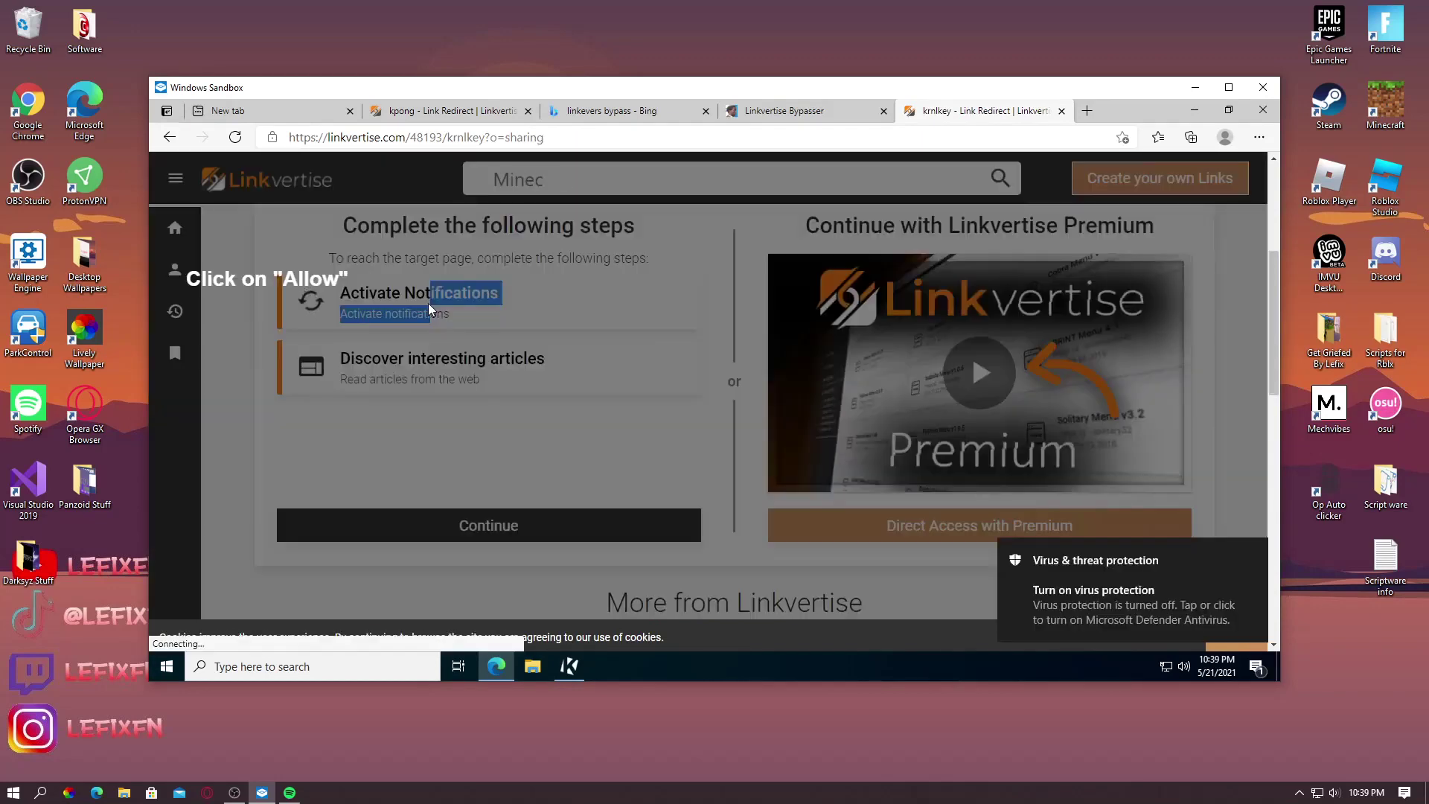
pyautogui.moveTo(1025, 569); pyautogui.dragTo(1199, 575)
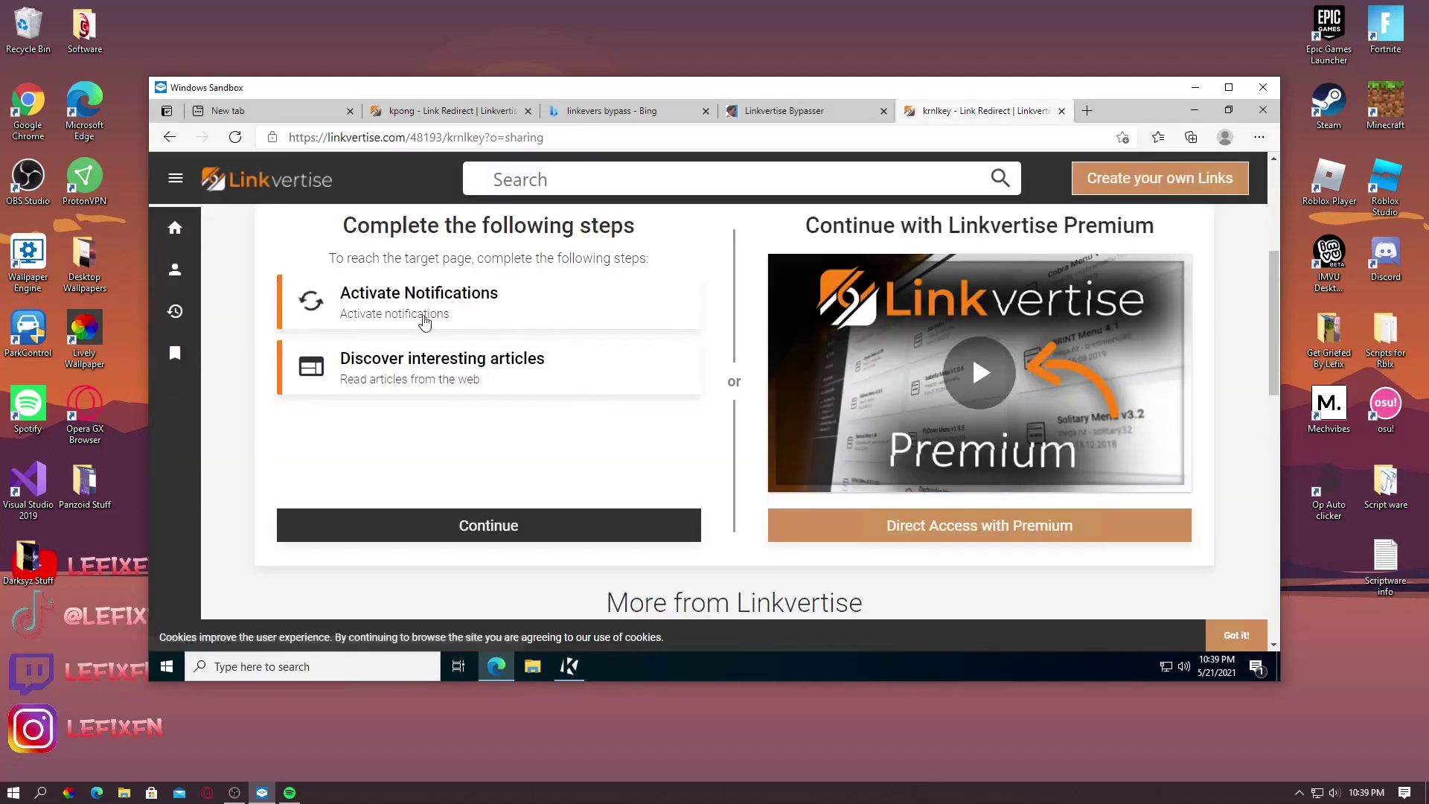
pyautogui.rightClick(394, 304)
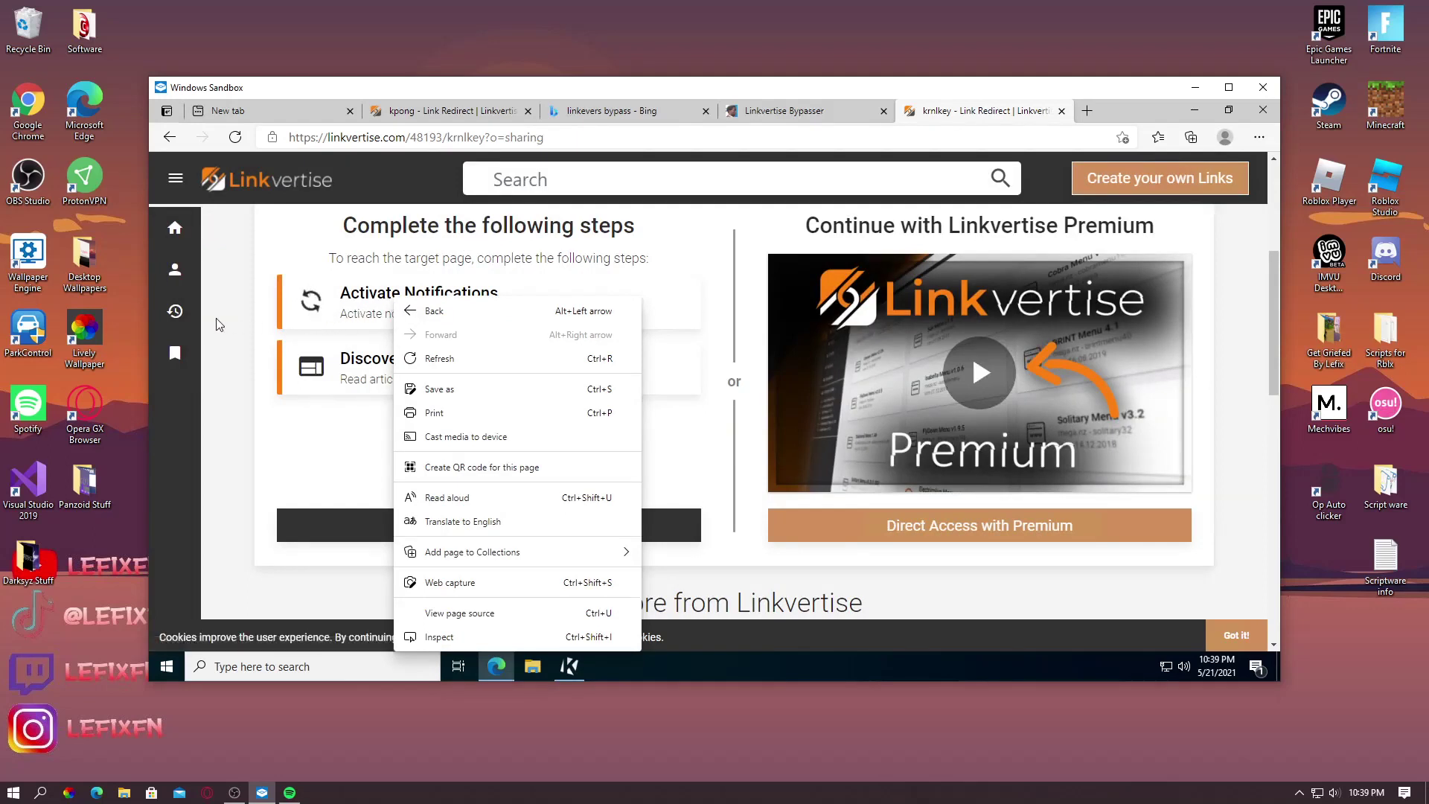
pyautogui.click(217, 324)
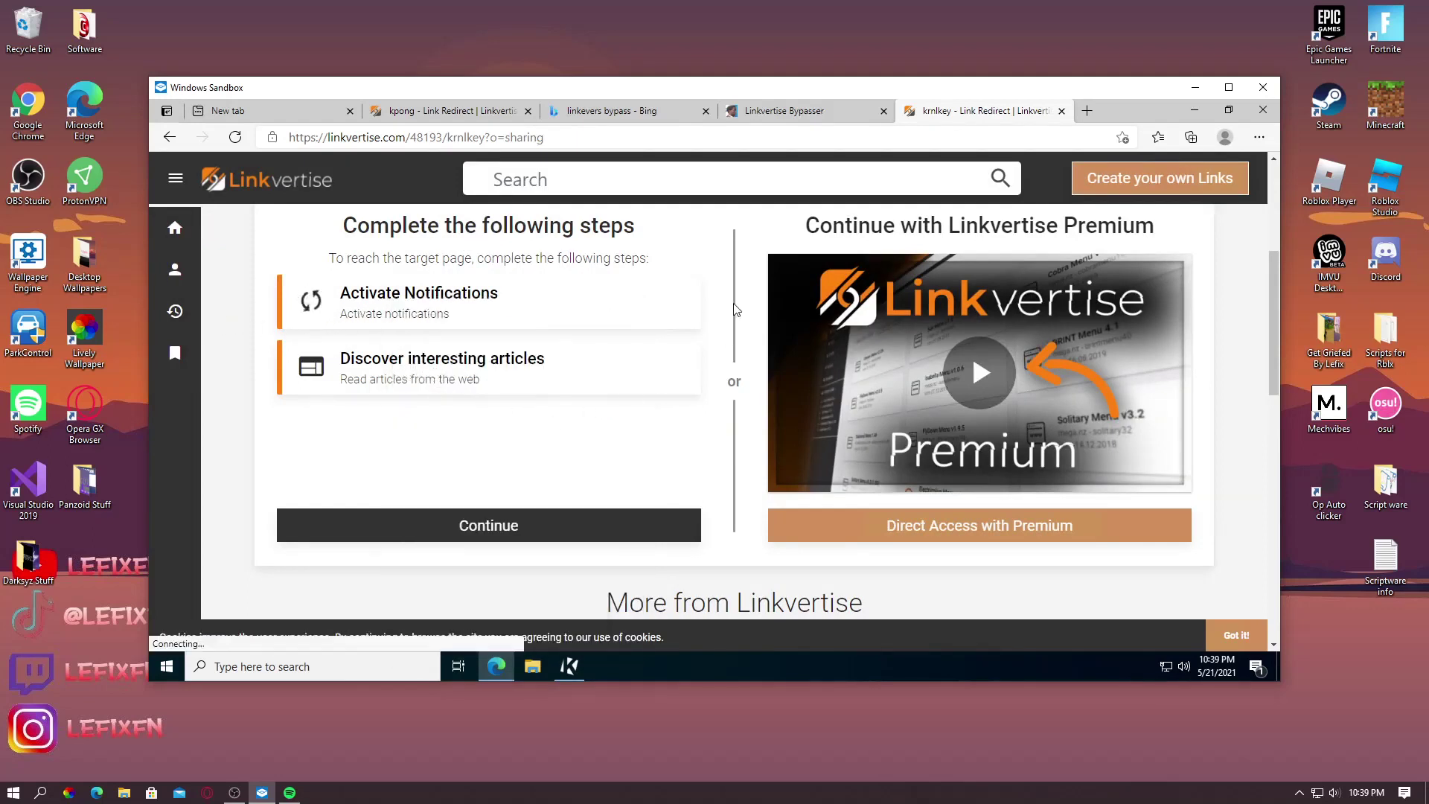
pyautogui.hotkey('ctrl', 'l')
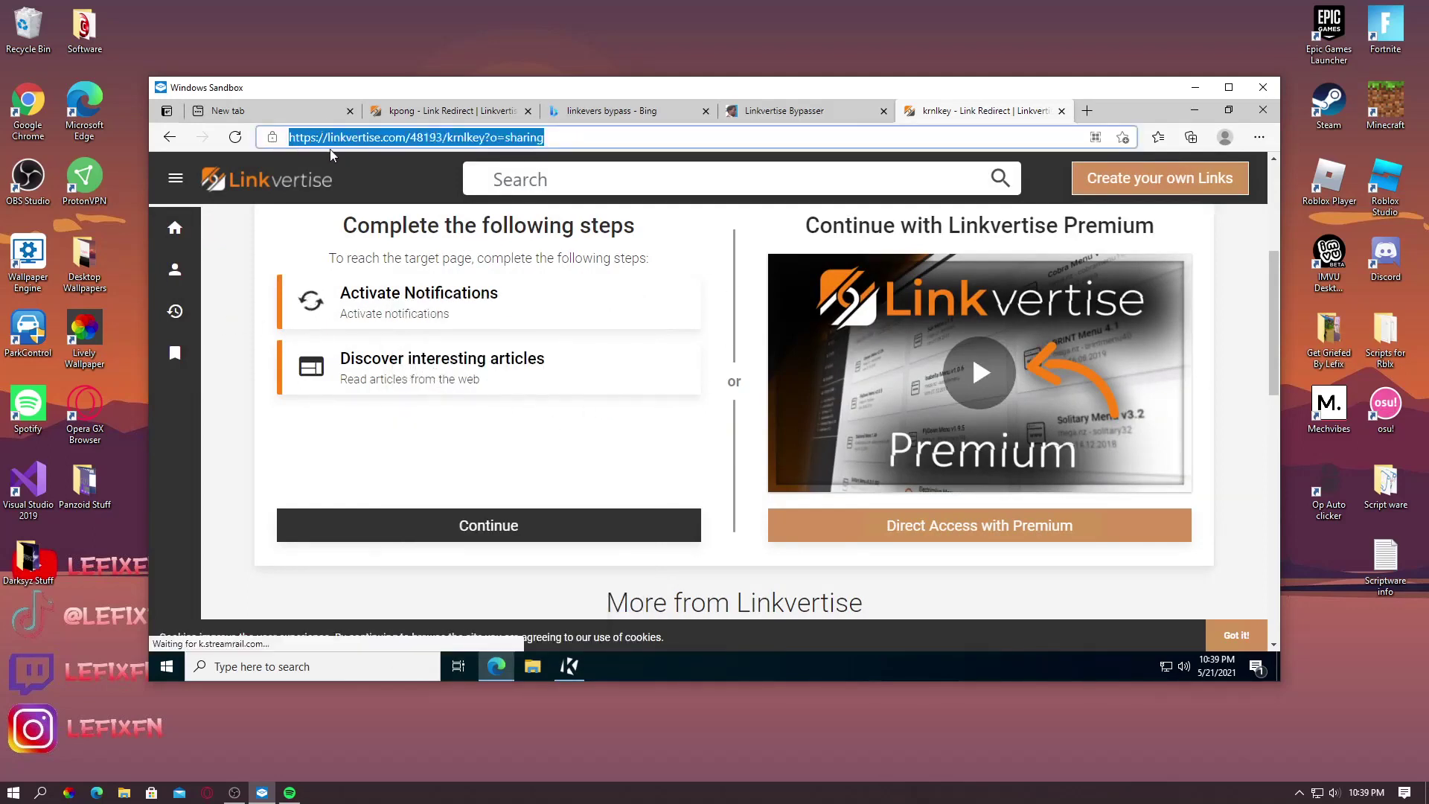
# Search for 'linkevers bypass' and open the Linkvertise Bypasser result
pyautogui.click(1087, 111)
pyautogui.write('linkevers bypass')
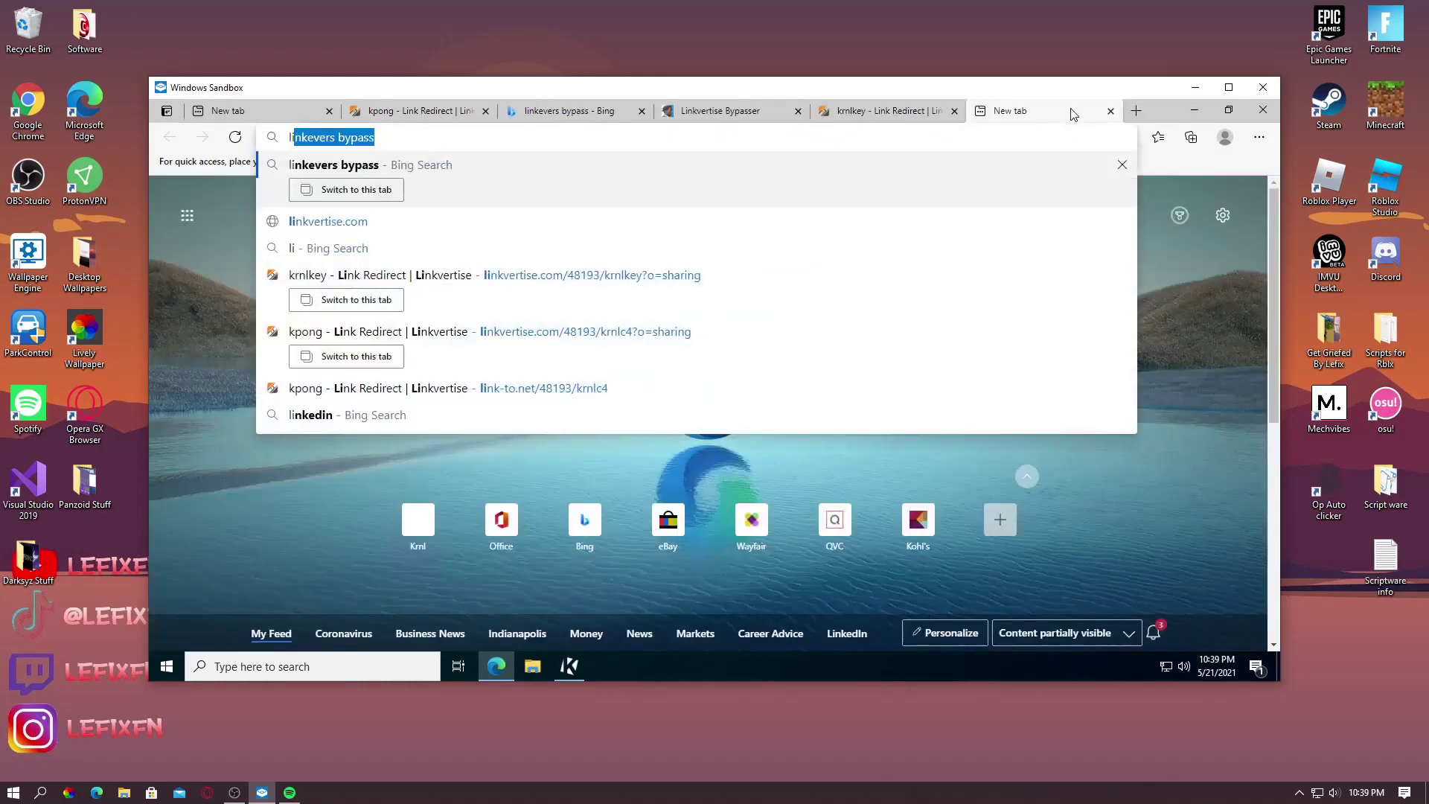
pyautogui.press('Return')
pyautogui.click(796, 111)
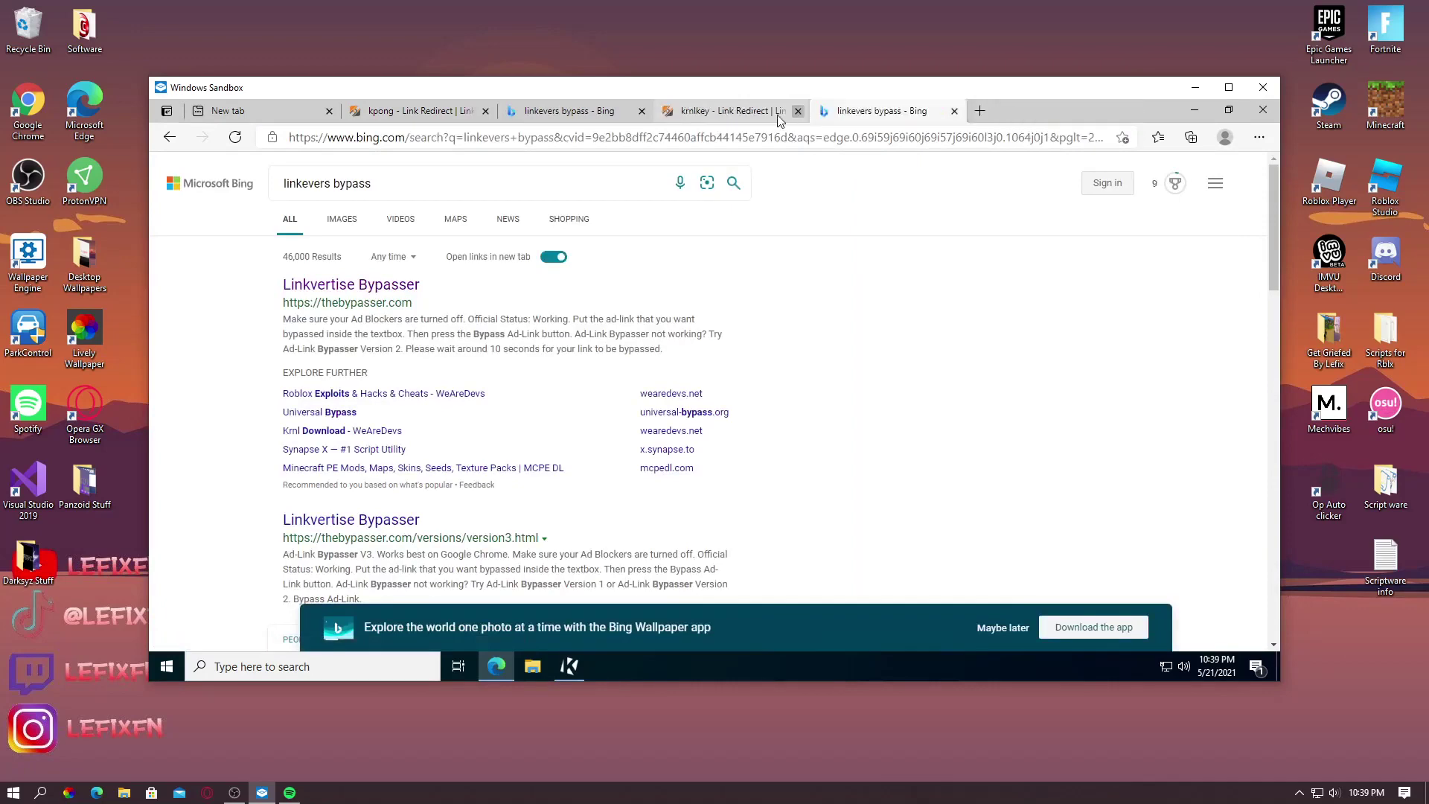
pyautogui.click(387, 292)
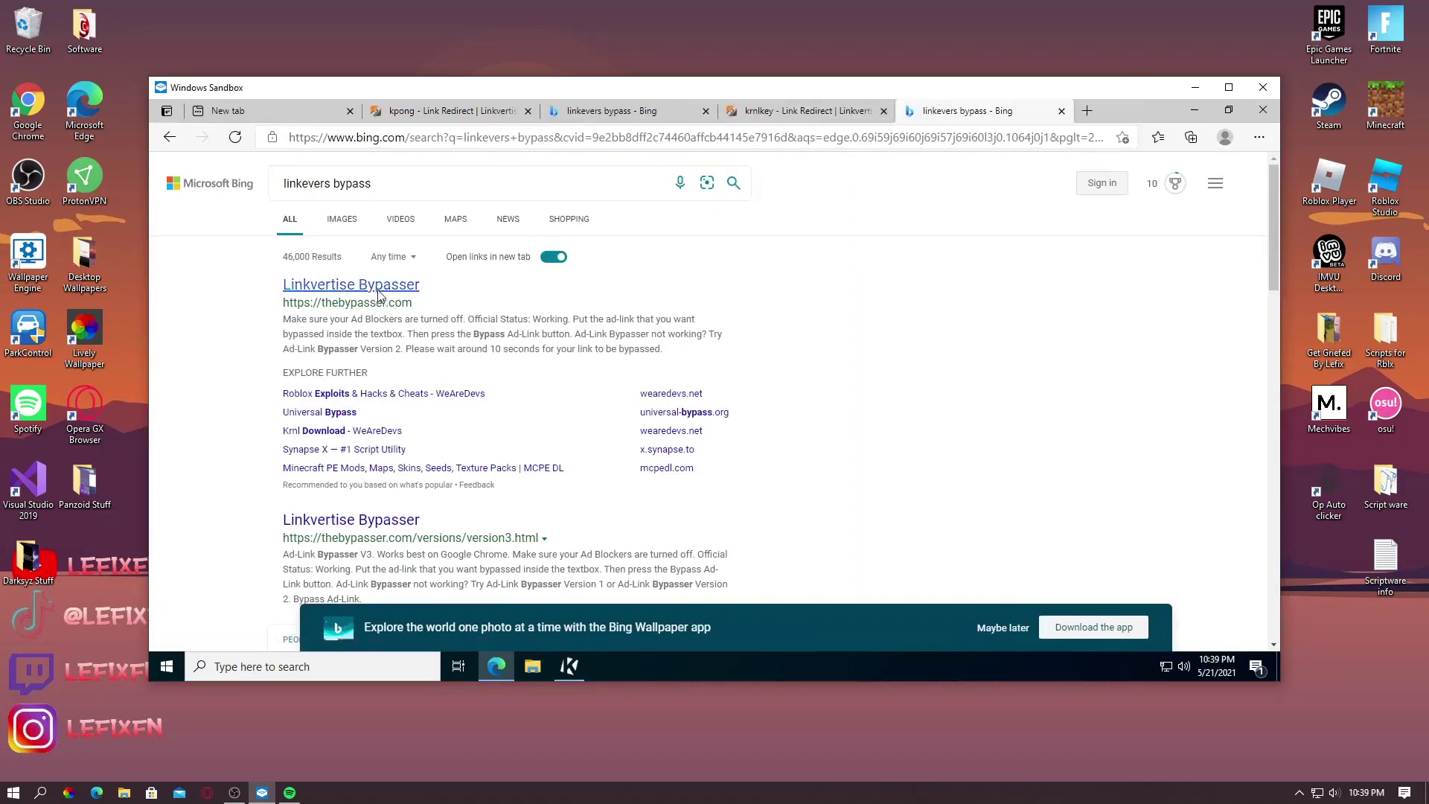
# Bypass the pasted krnlkey link and open the output KRNL key link
pyautogui.click(551, 454)
pyautogui.write('https://linkvertise.com/48193/krnlkey?o=sharing')
pyautogui.click(722, 534)
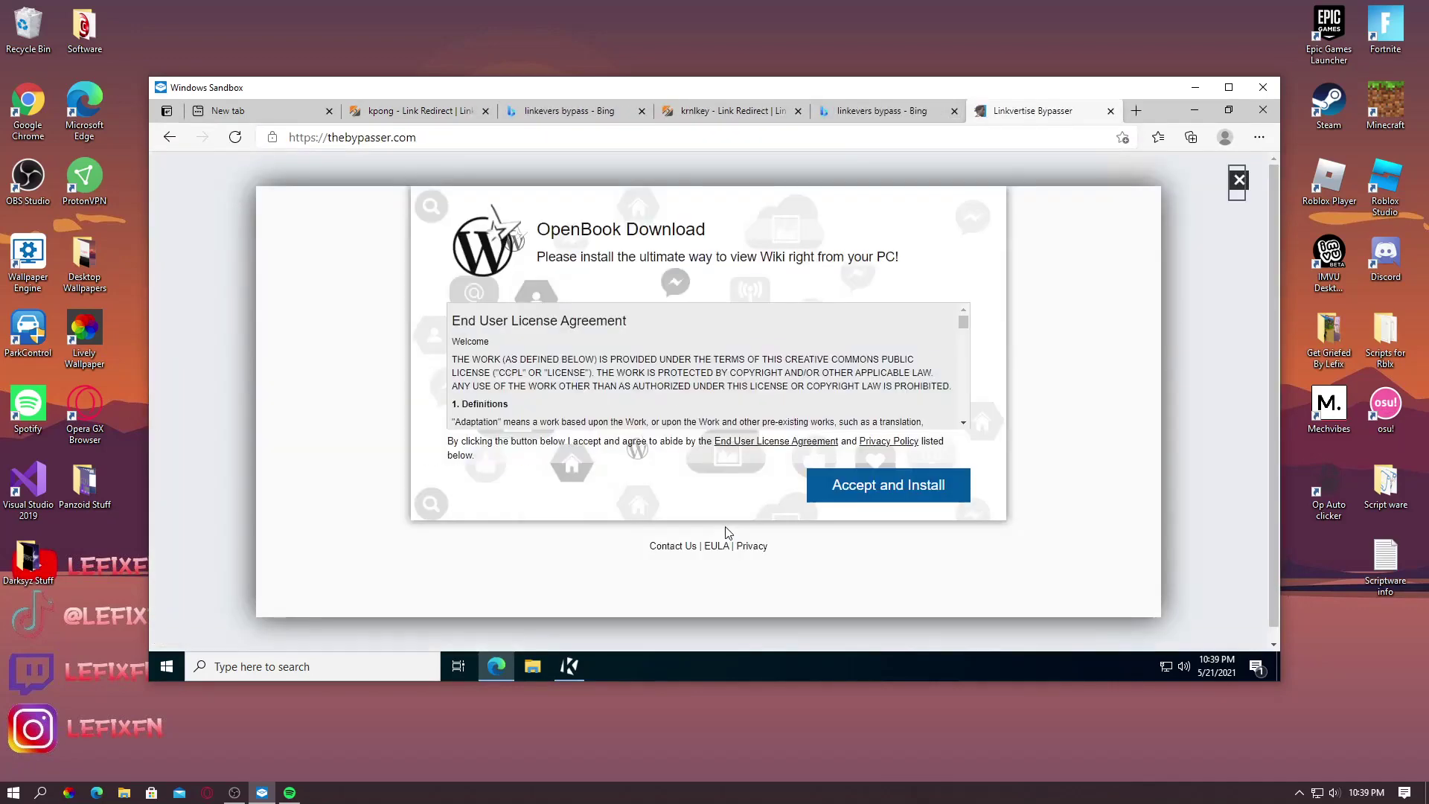
pyautogui.click(1235, 182)
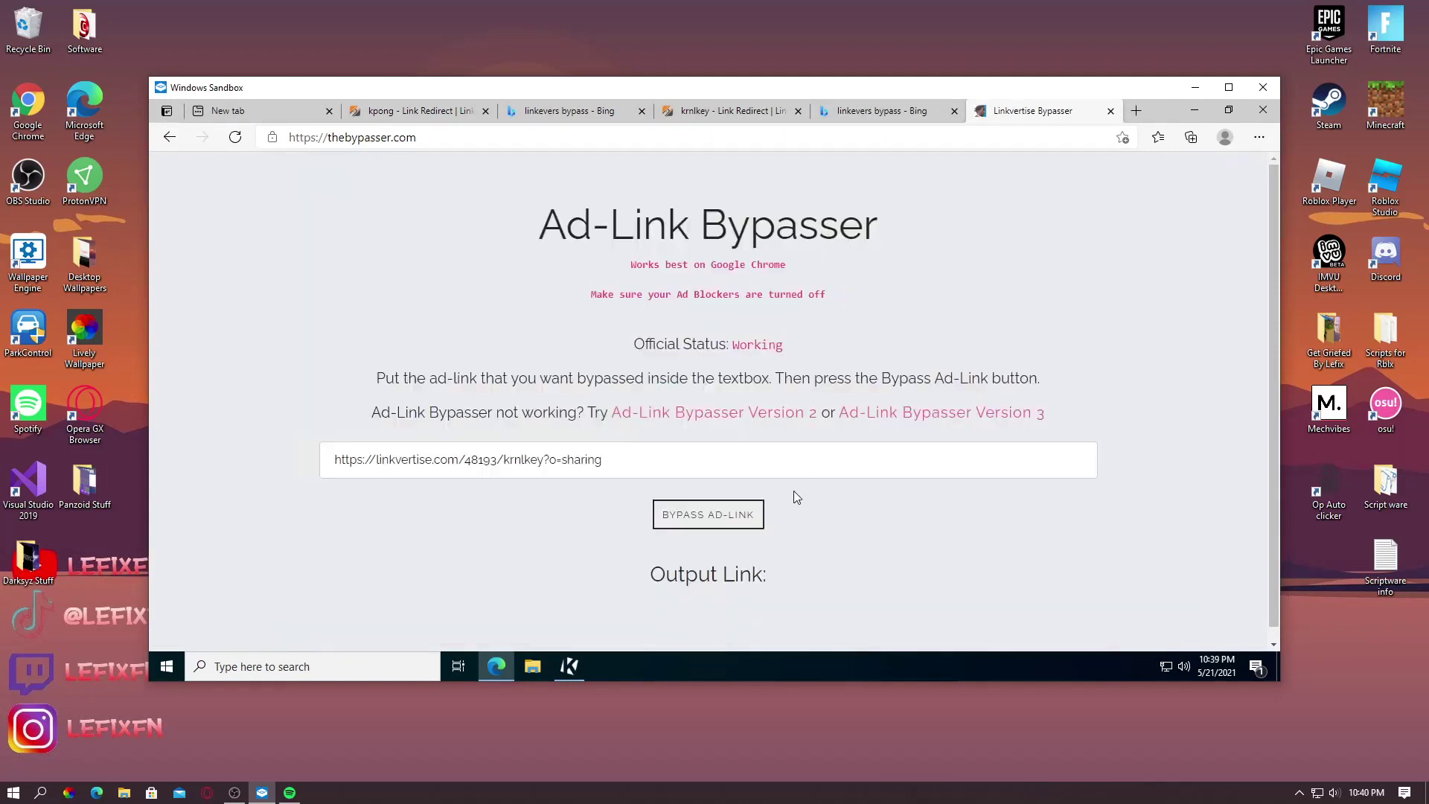
pyautogui.scroll(-1, 709, 566)
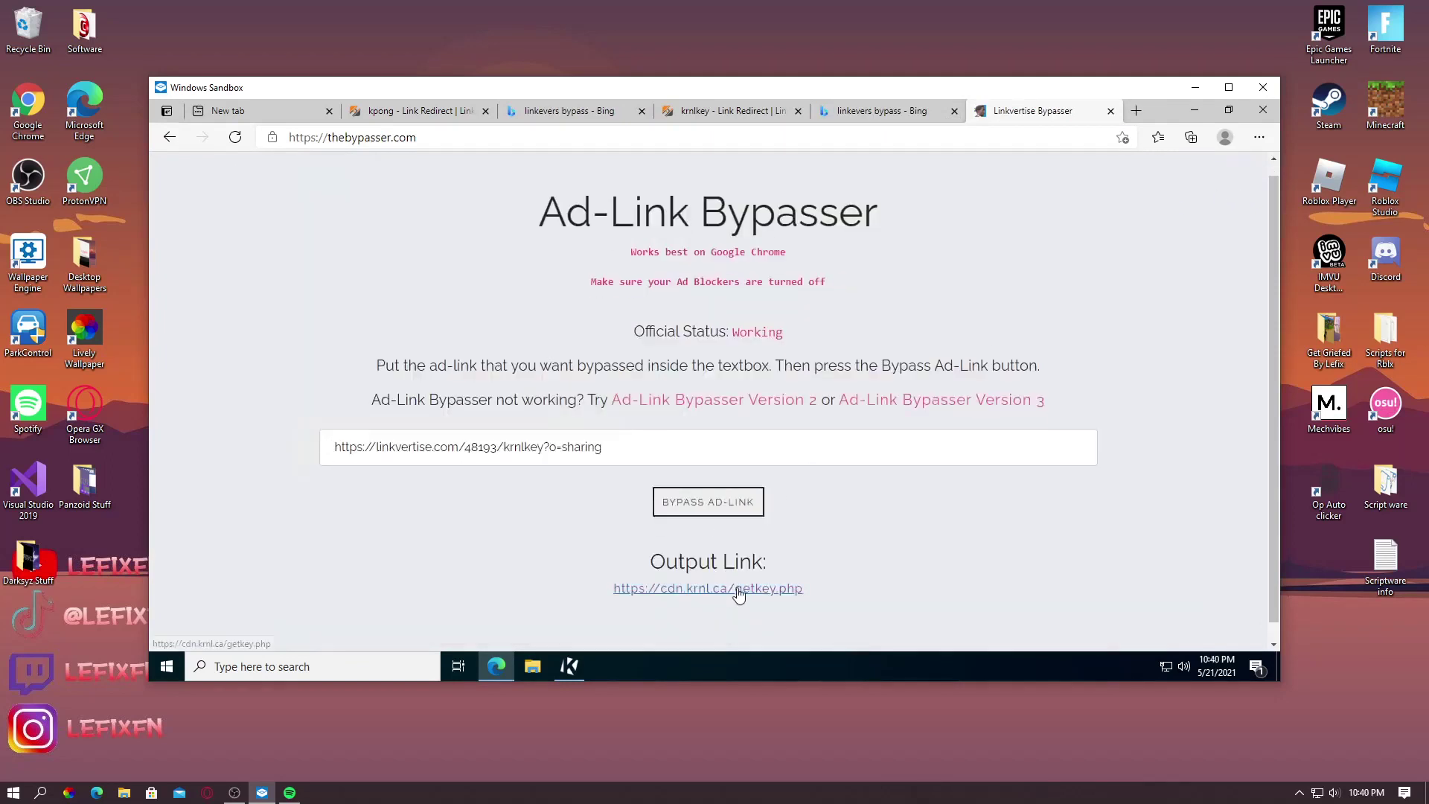
pyautogui.moveTo(740, 589); pyautogui.dragTo(1155, 107)
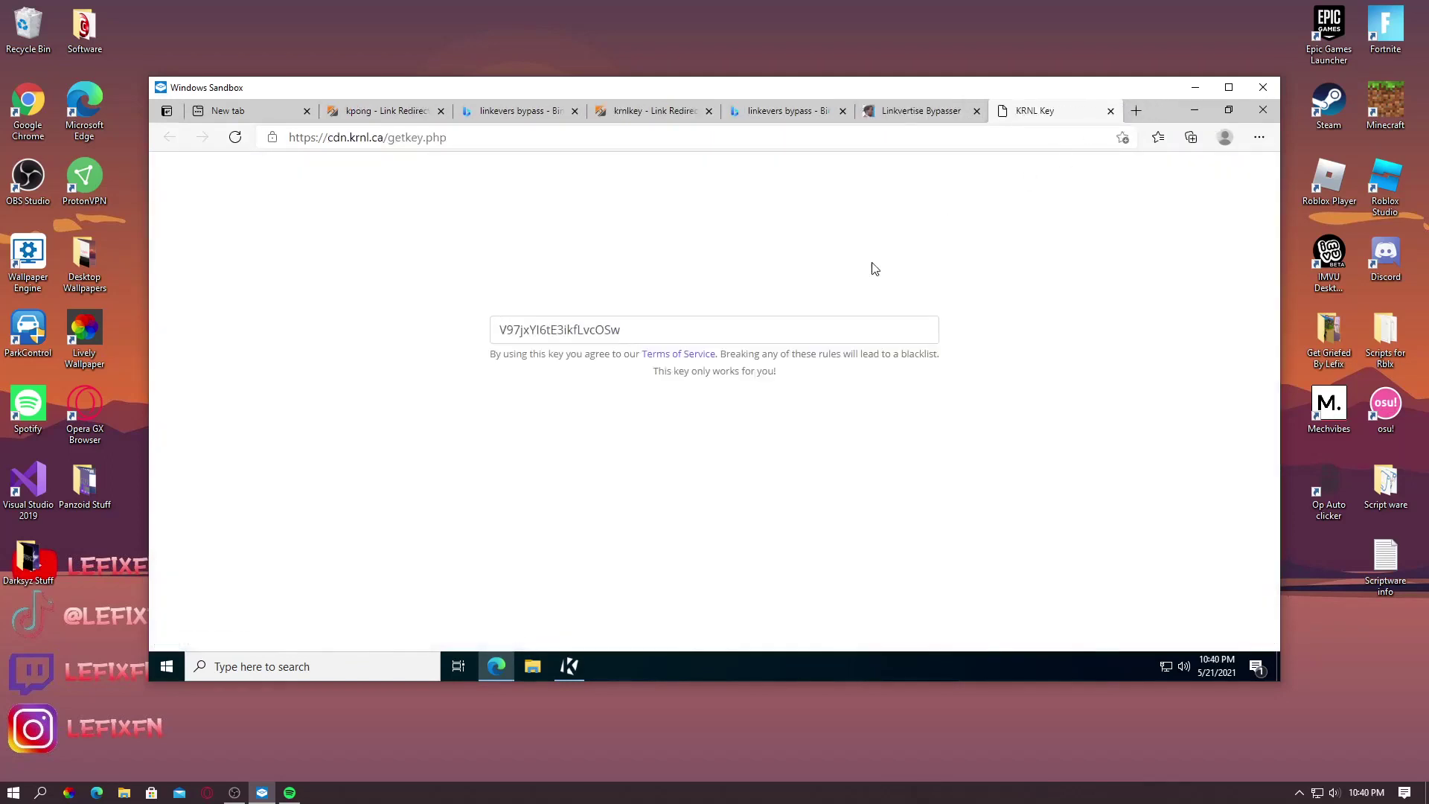
# Select the generated key text on the KRNL Key page
pyautogui.click(621, 330)
pyautogui.click(621, 330)
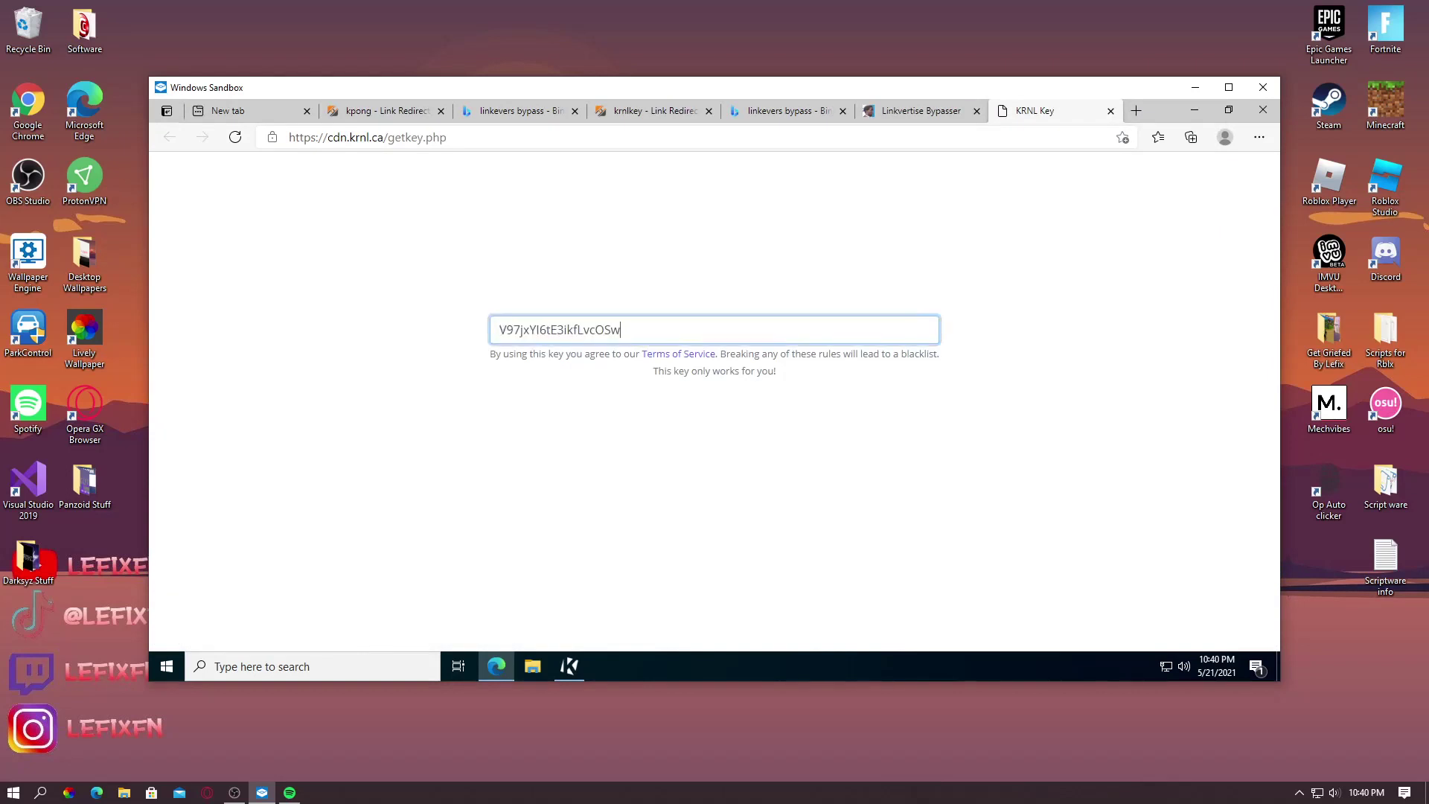
pyautogui.moveTo(621, 330); pyautogui.dragTo(536, 330)
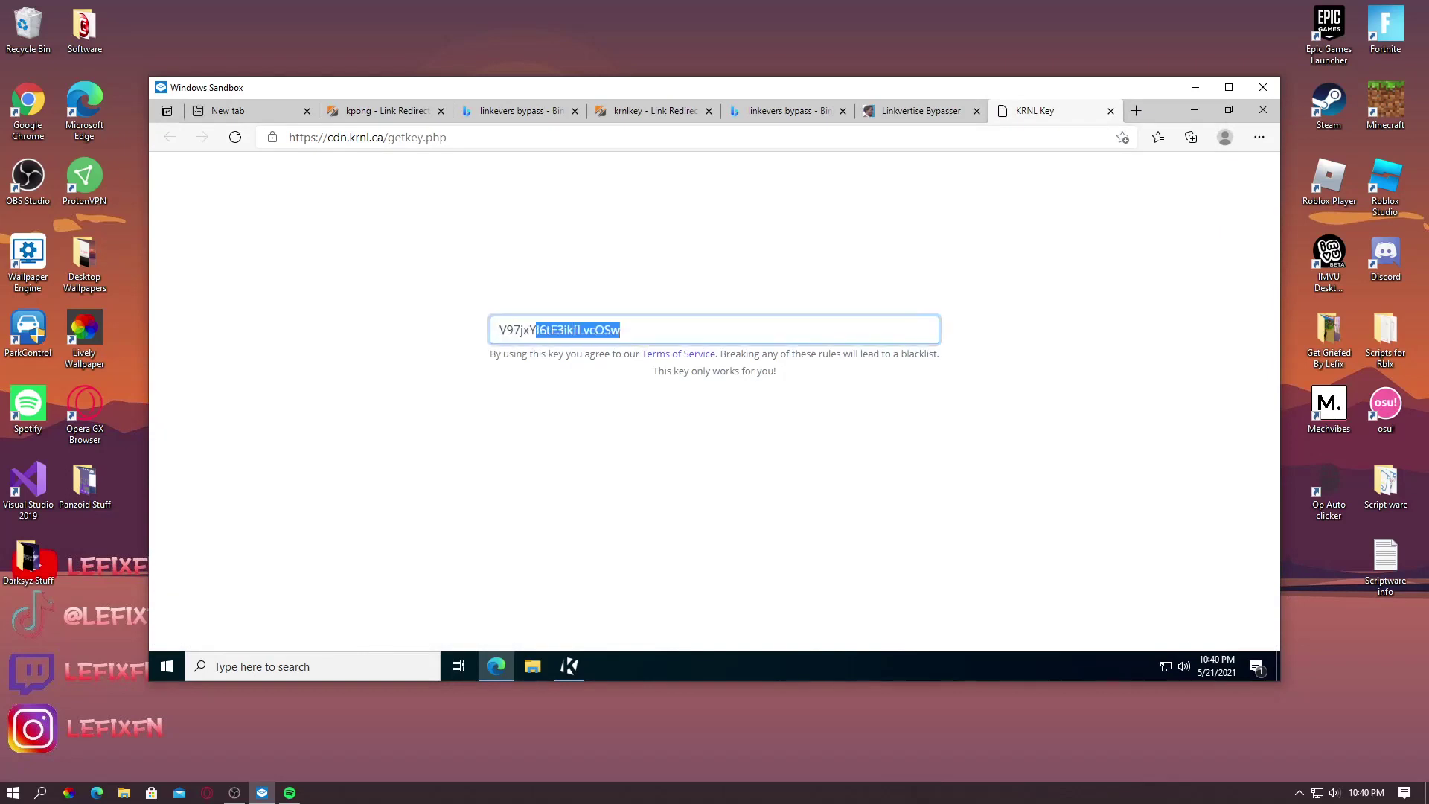
# Close every other tab, leaving only the KRNL Key page open
pyautogui.click(977, 110)
pyautogui.click(850, 115)
pyautogui.click(843, 111)
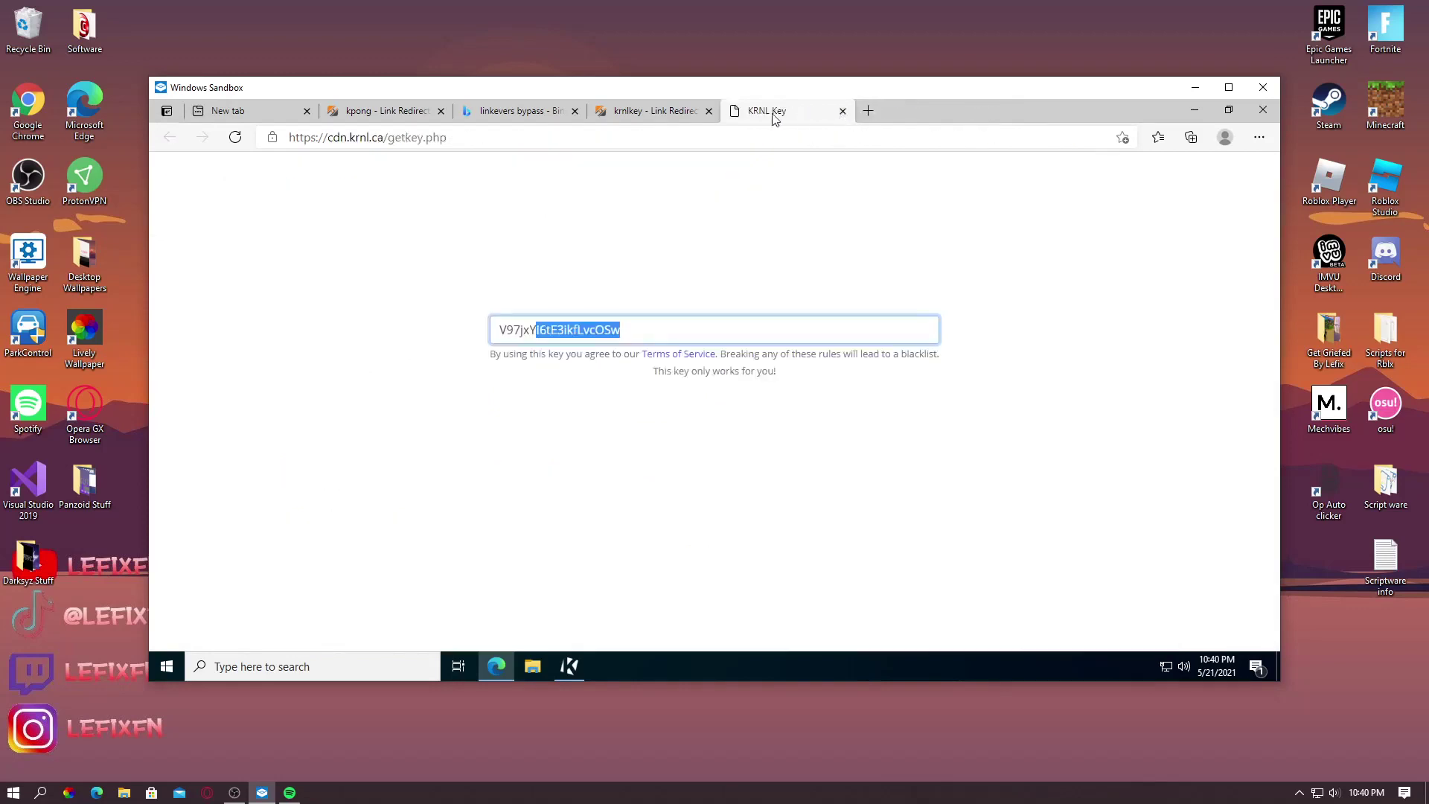
pyautogui.click(709, 110)
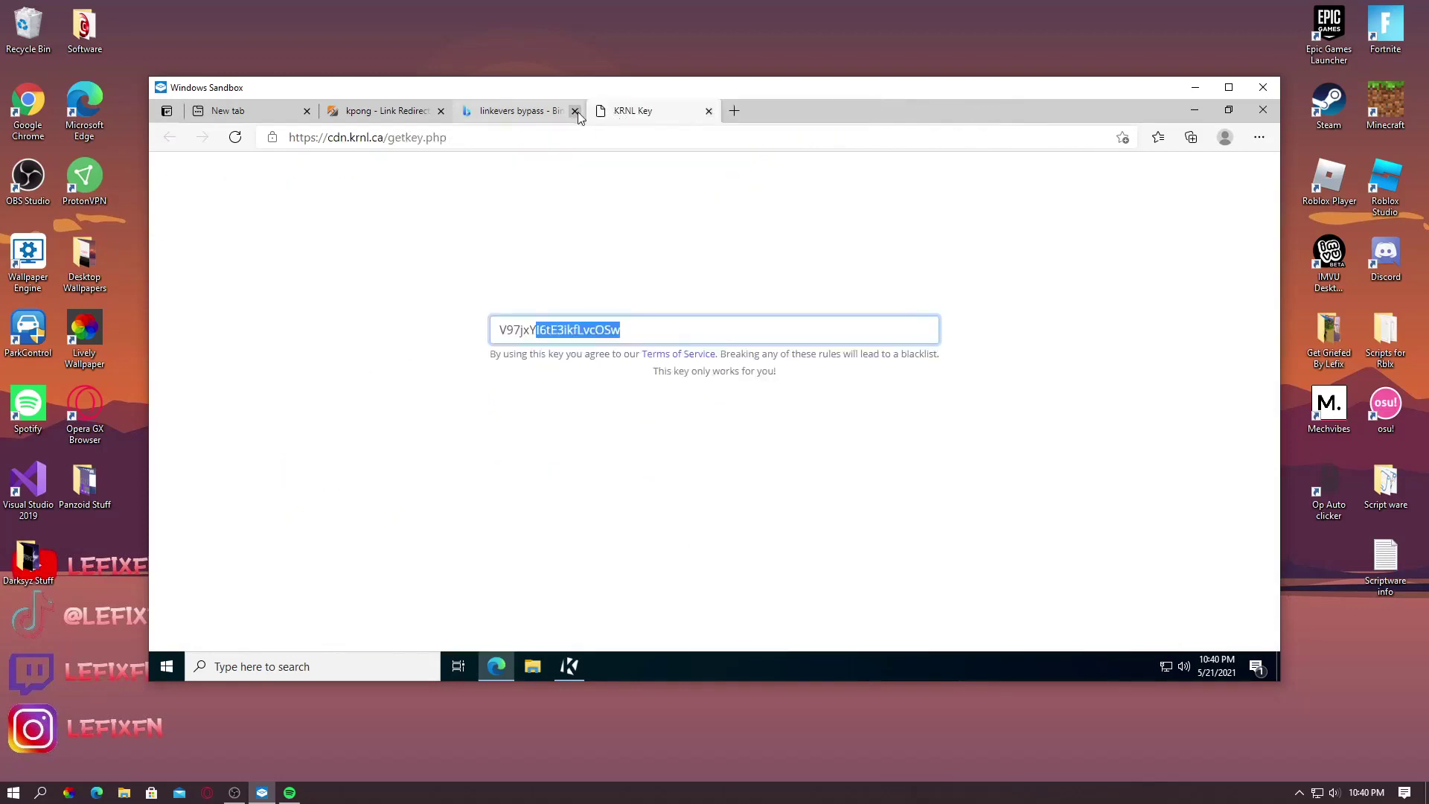
pyautogui.click(575, 111)
pyautogui.click(435, 115)
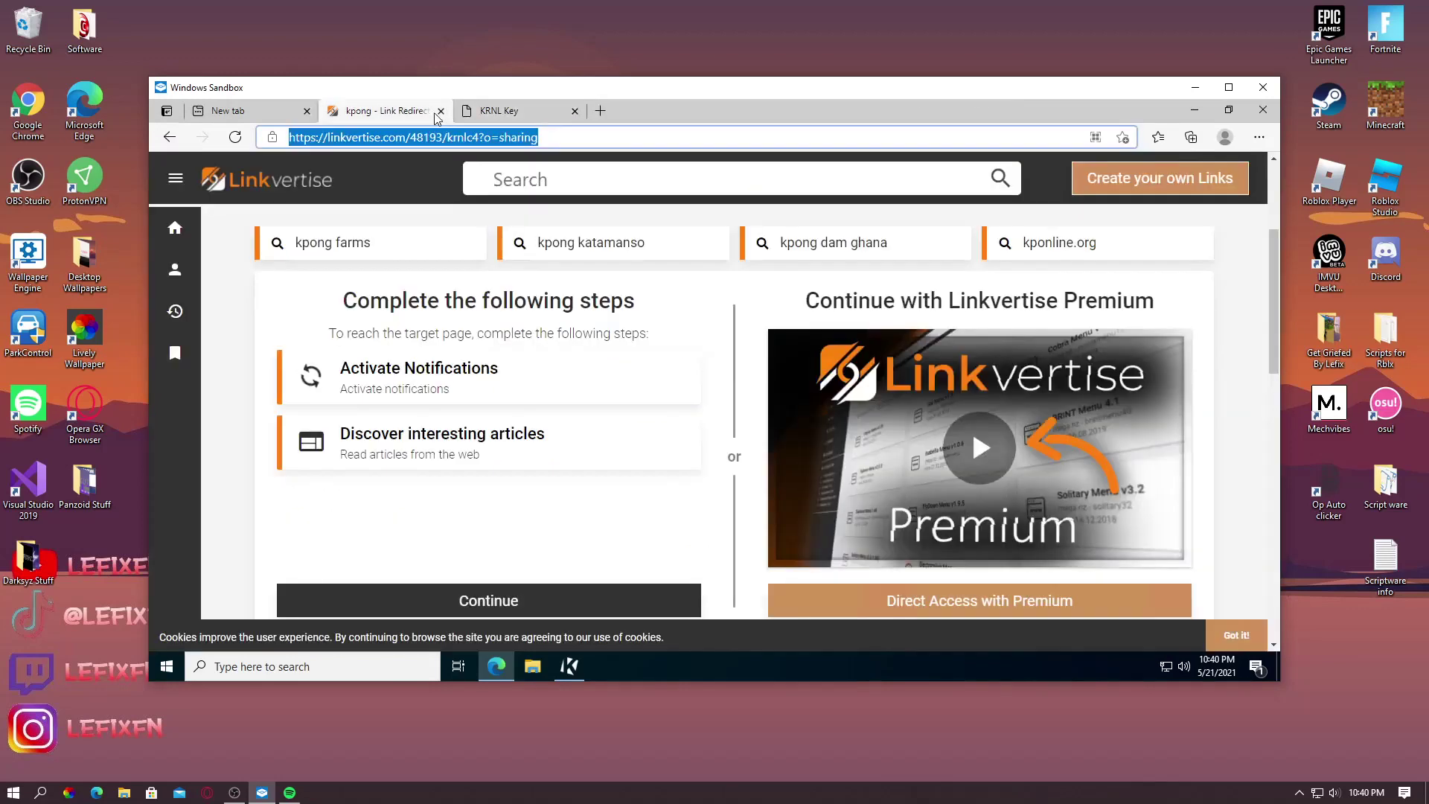
pyautogui.click(307, 110)
pyautogui.click(308, 111)
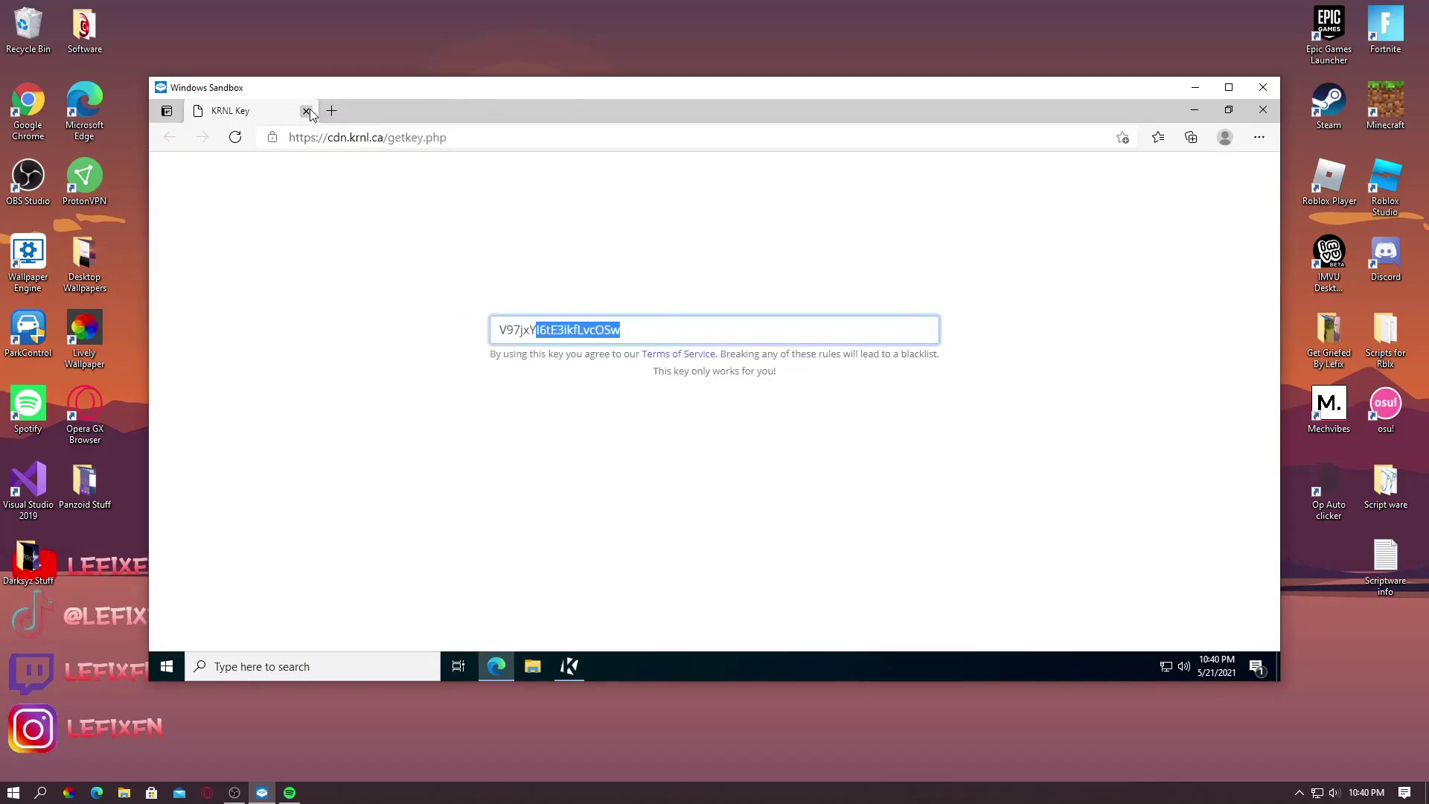
# Search for roblox, open the official Roblox sign-up page and close the Bing results tab
pyautogui.click(332, 110)
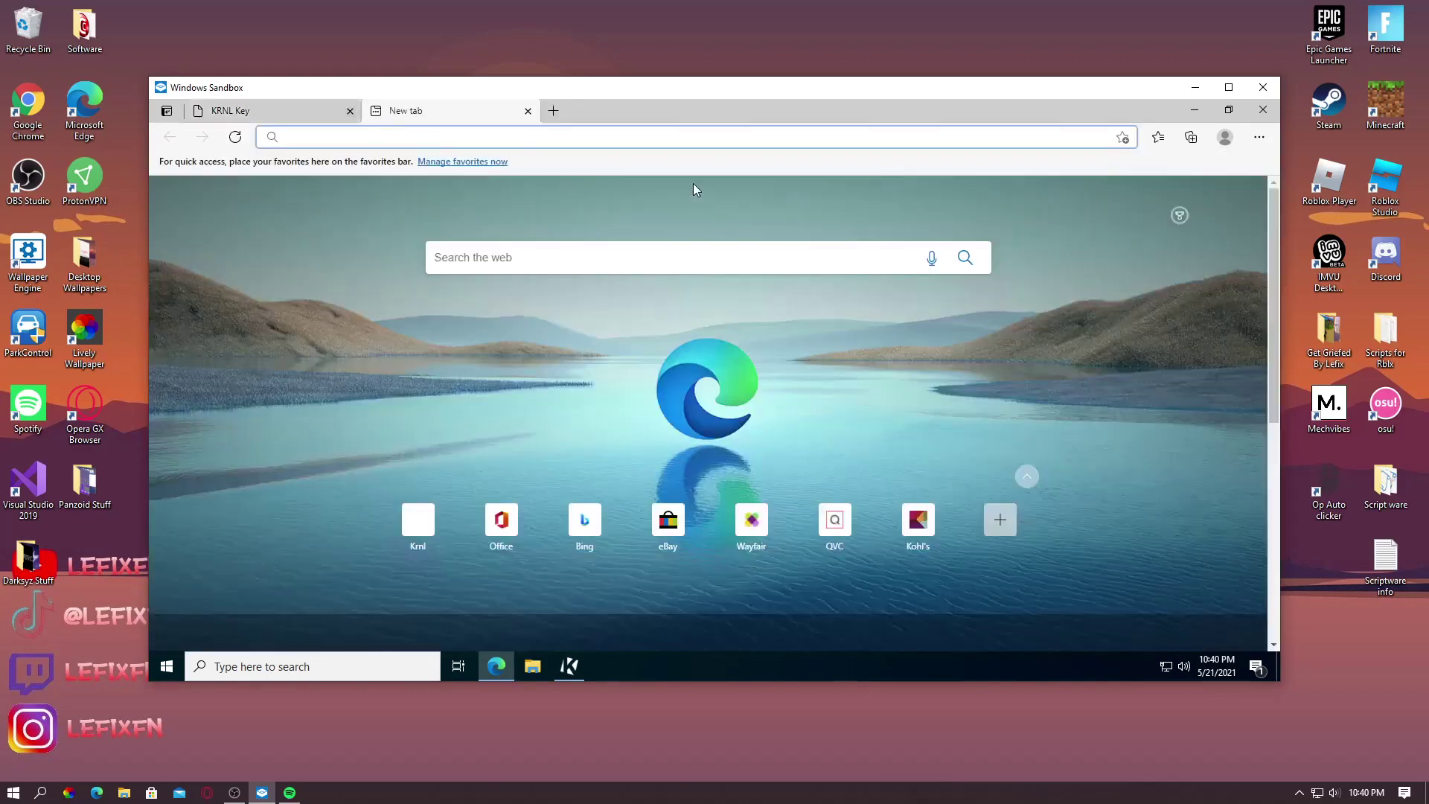
pyautogui.write('ronl')
pyautogui.press('BackSpace')
pyautogui.press('BackSpace')
pyautogui.press('BackSpace')
pyautogui.press('BackSpace')
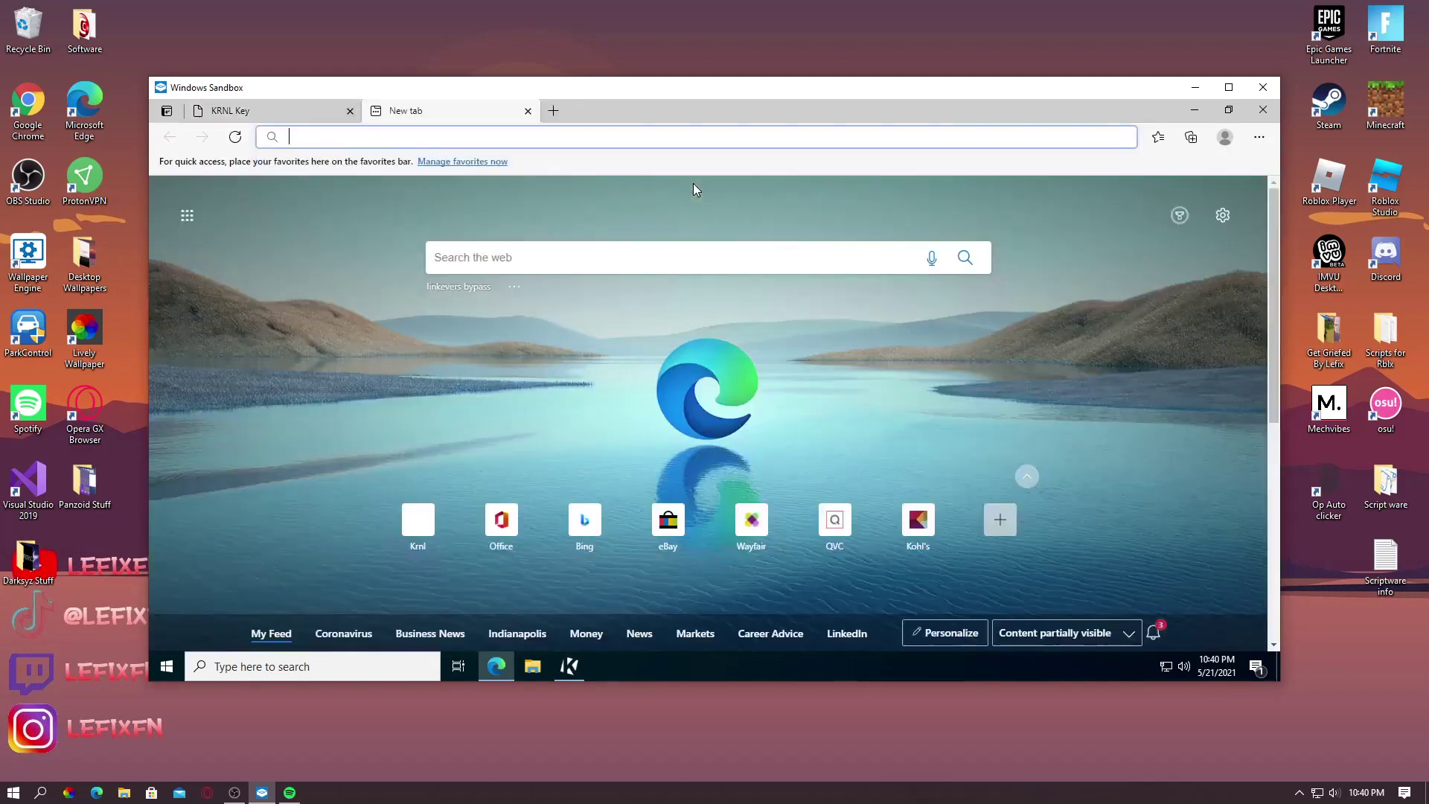
pyautogui.write('roblox')
pyautogui.press('Return')
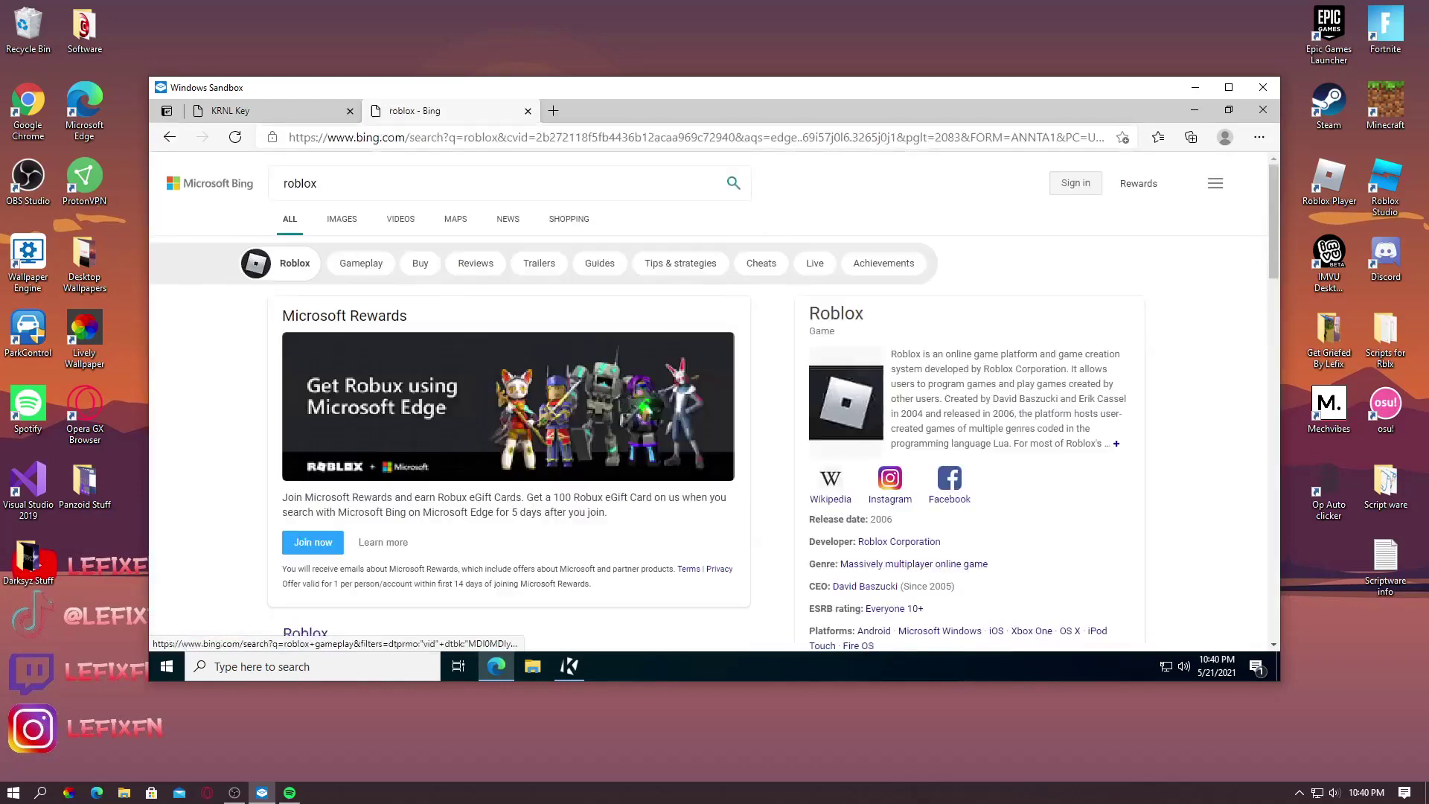
pyautogui.scroll(-4, 441, 445)
pyautogui.click(305, 333)
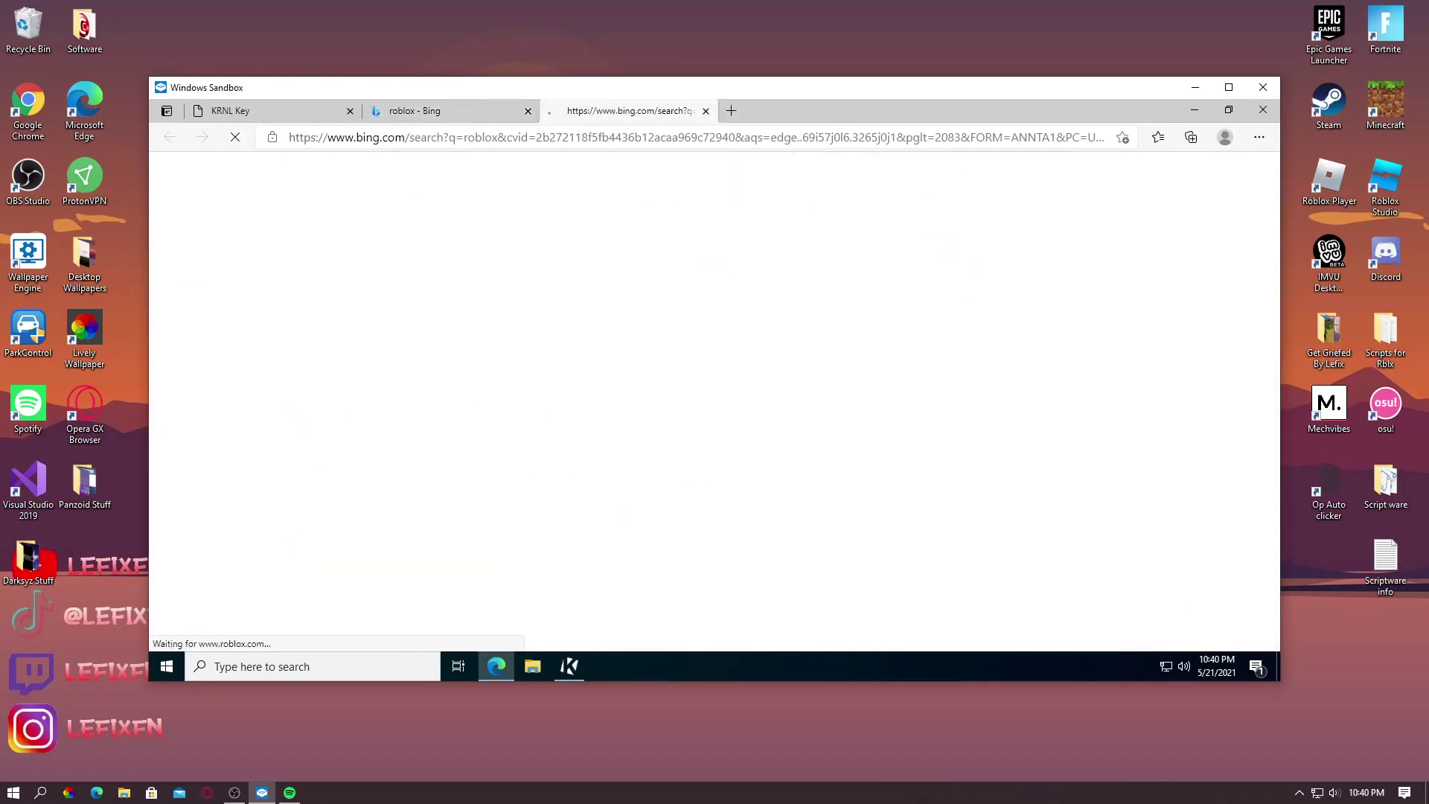
pyautogui.moveTo(606, 108); pyautogui.dragTo(292, 107)
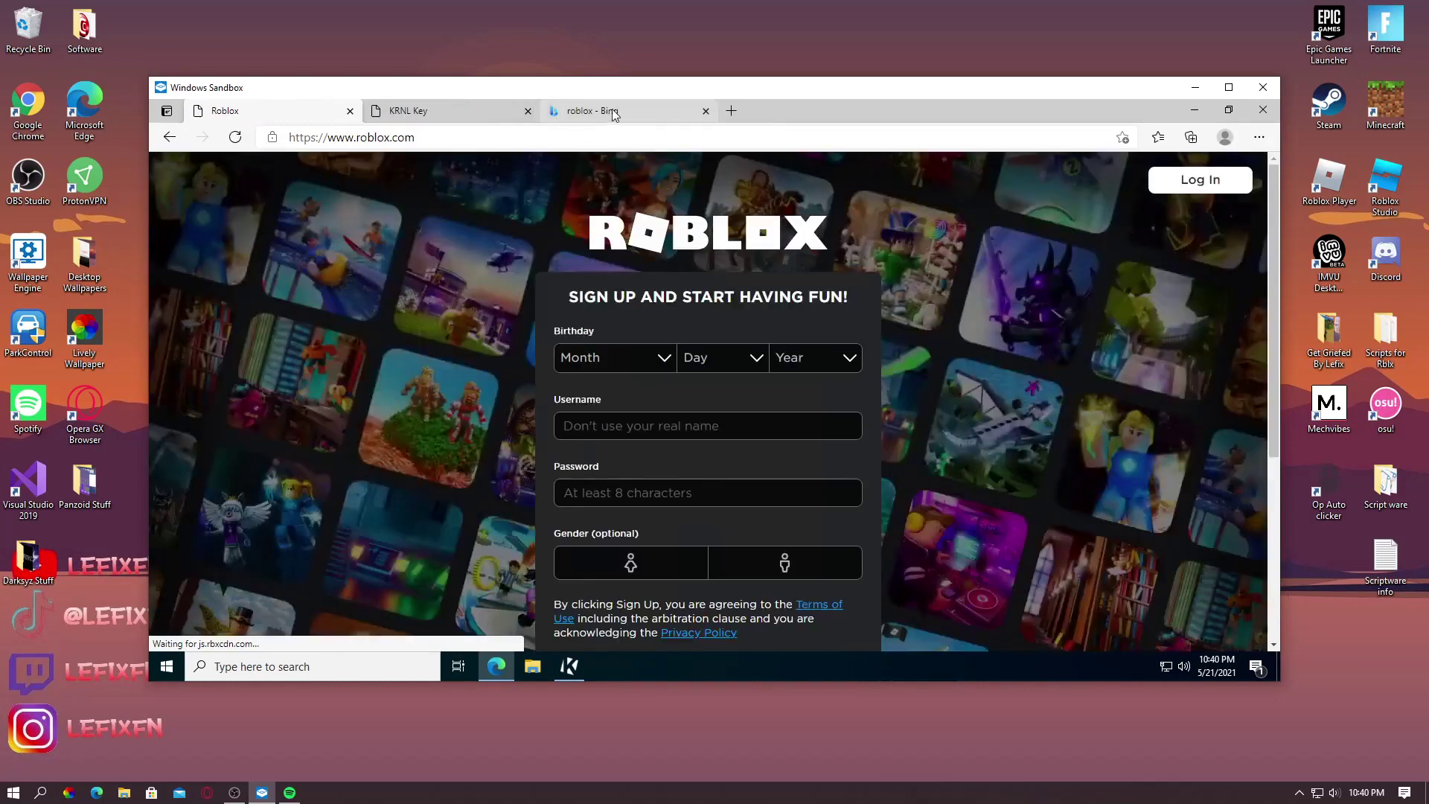
pyautogui.click(618, 112)
pyautogui.click(706, 111)
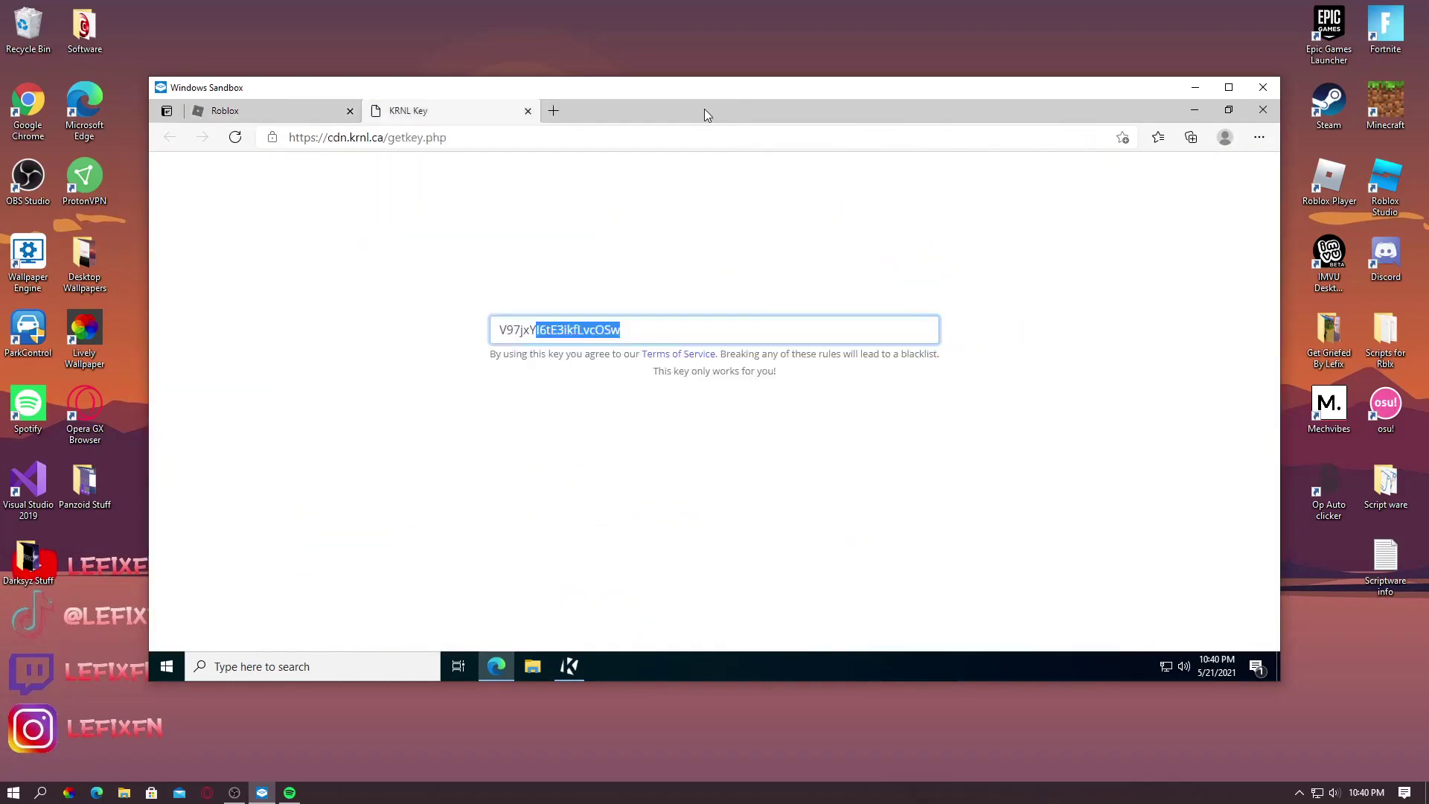
pyautogui.click(262, 105)
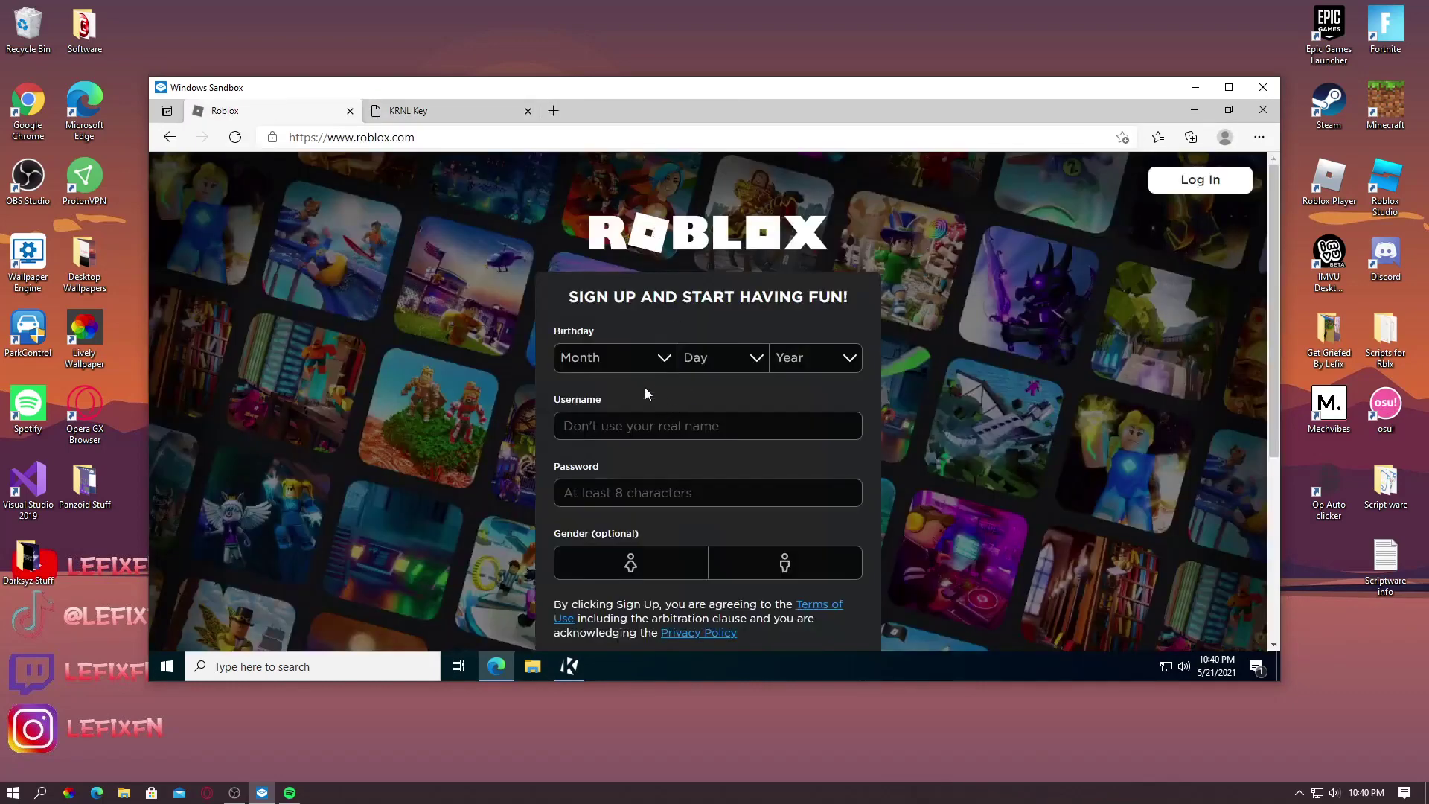
# Set the sign-up birthday to March 05, 2004
pyautogui.click(615, 358)
pyautogui.click(595, 427)
pyautogui.click(720, 357)
pyautogui.click(700, 457)
pyautogui.click(815, 357)
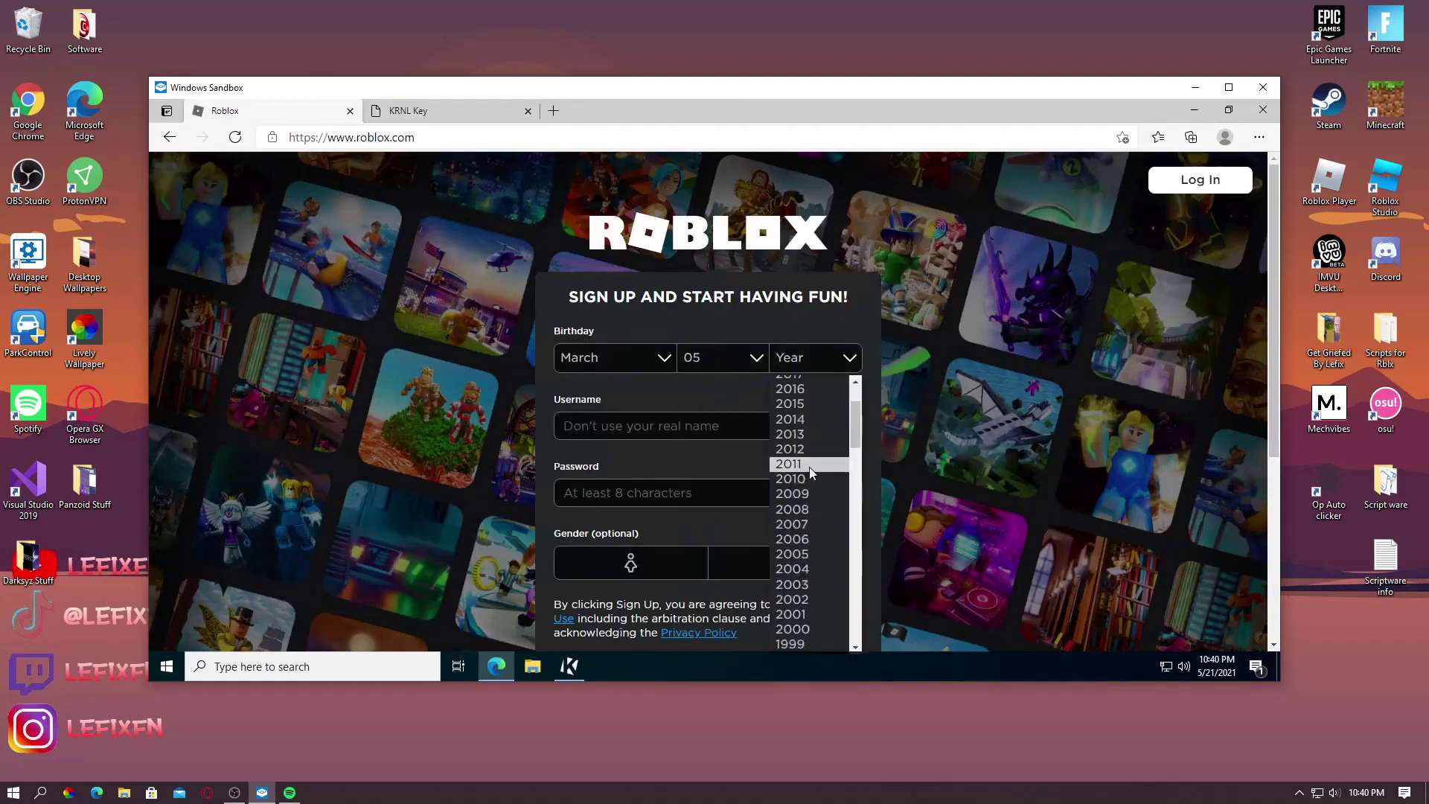
pyautogui.scroll(-1, 805, 533)
pyautogui.click(806, 526)
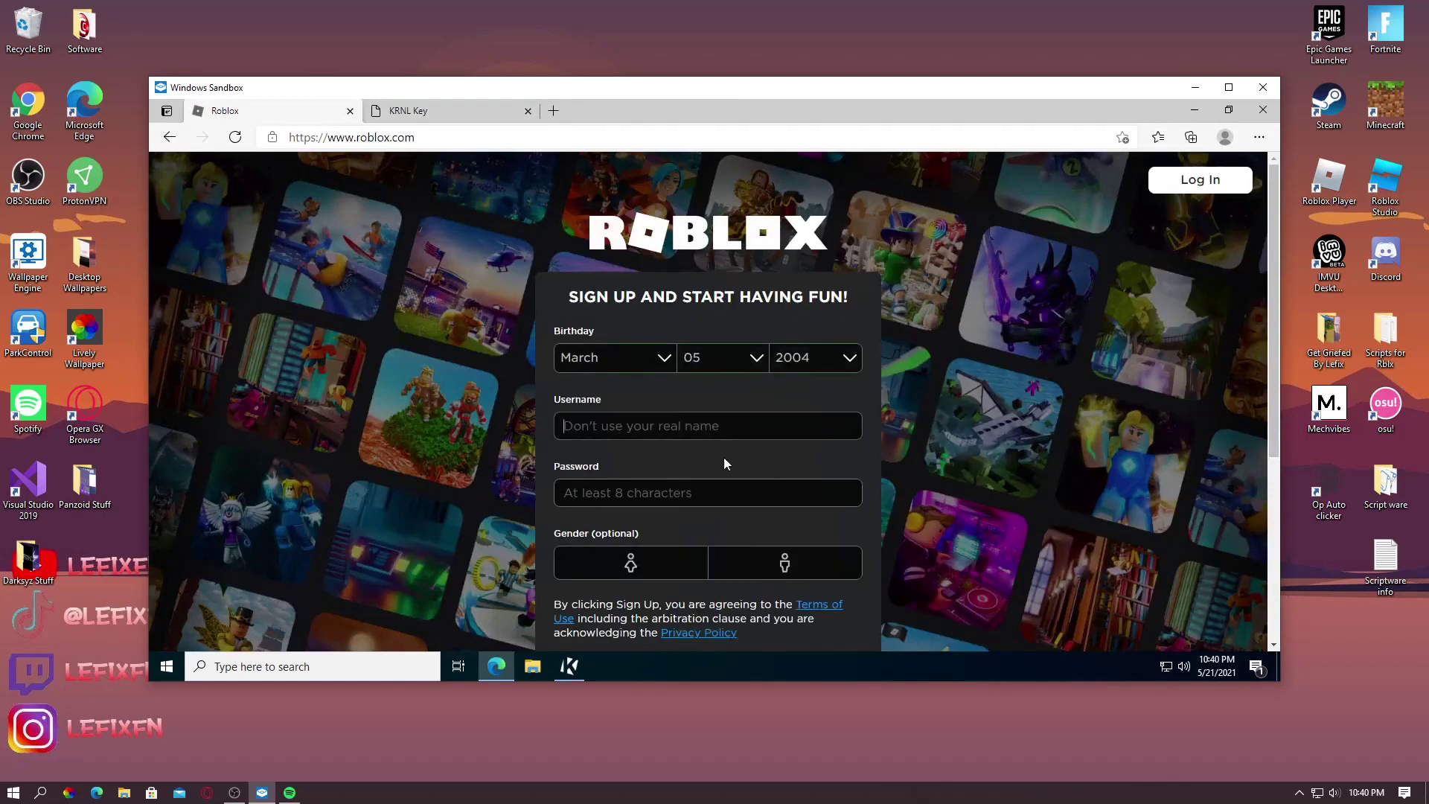
# Enter a new username and password, choose male, and submit the sign-up form
pyautogui.press('Tab')
pyautogui.write('Te')
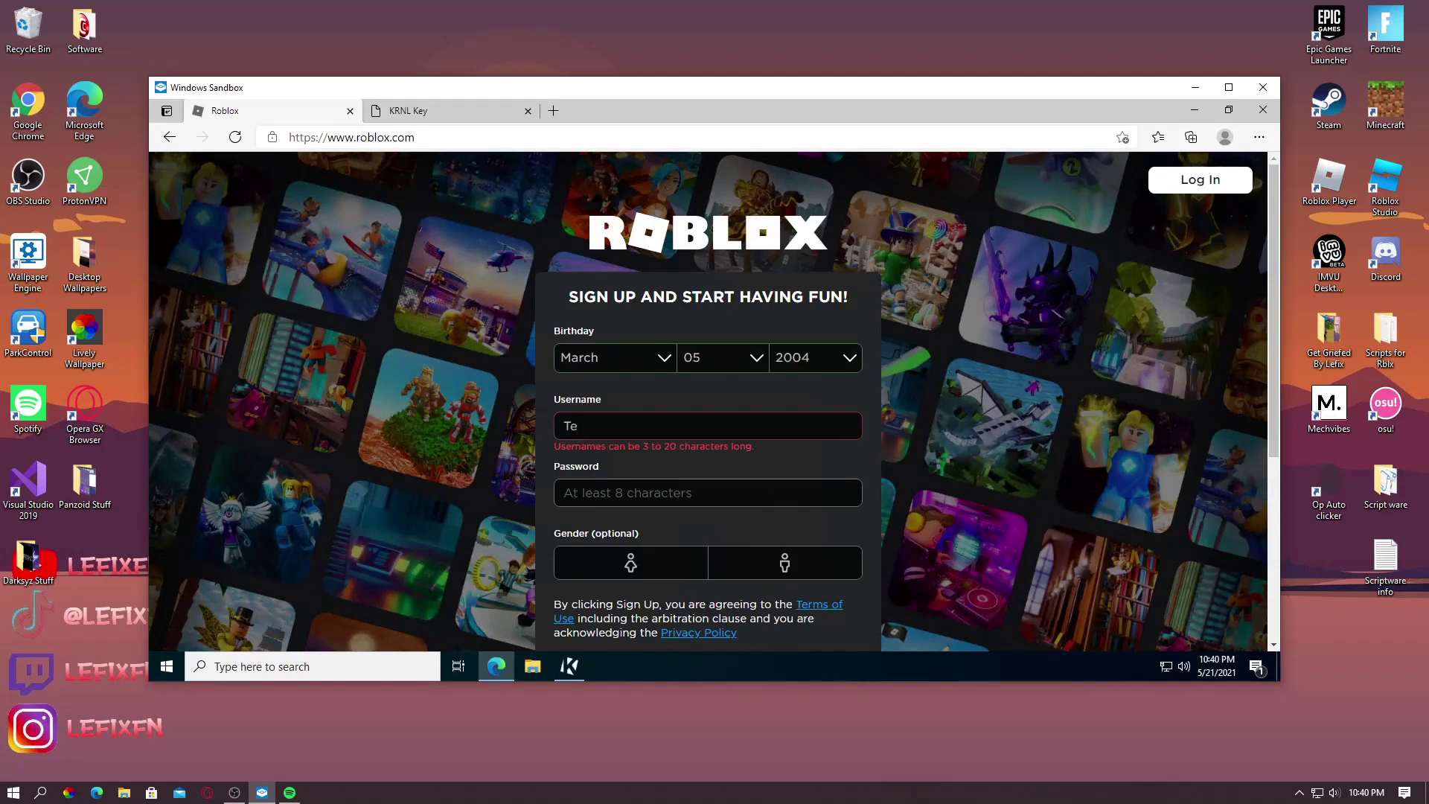
pyautogui.write('stingsploits67')
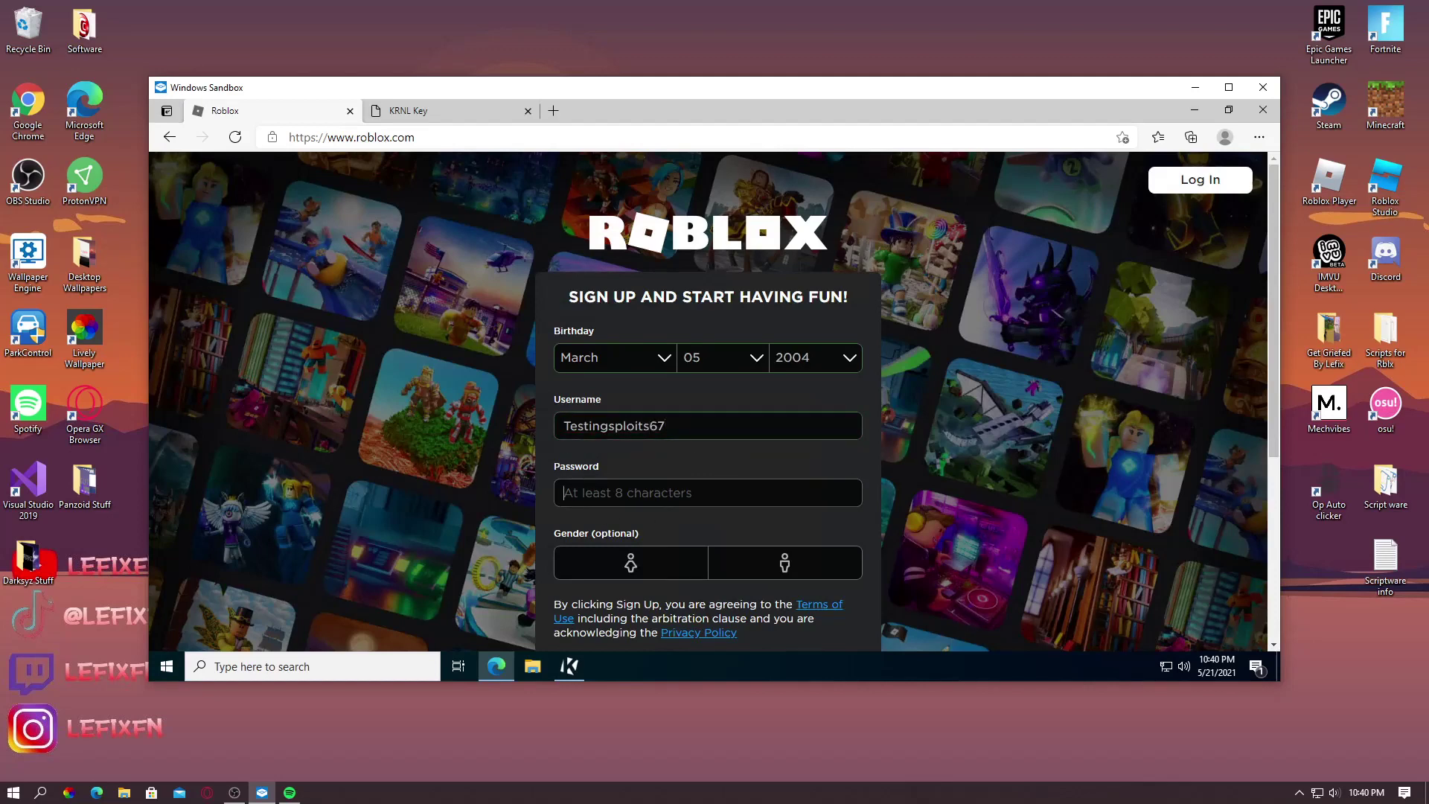
pyautogui.press('Tab')
pyautogui.write('t')
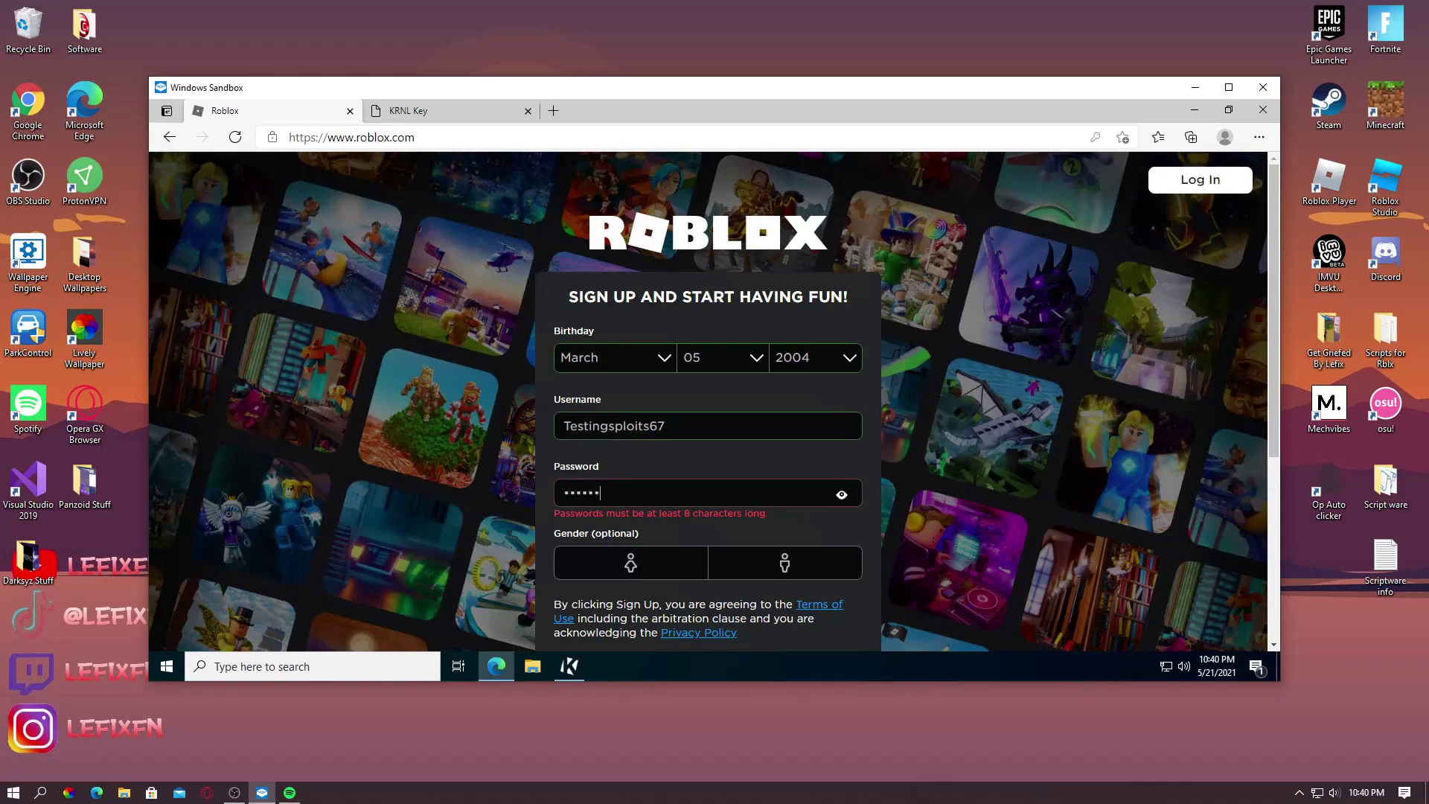
pyautogui.write('esting123')
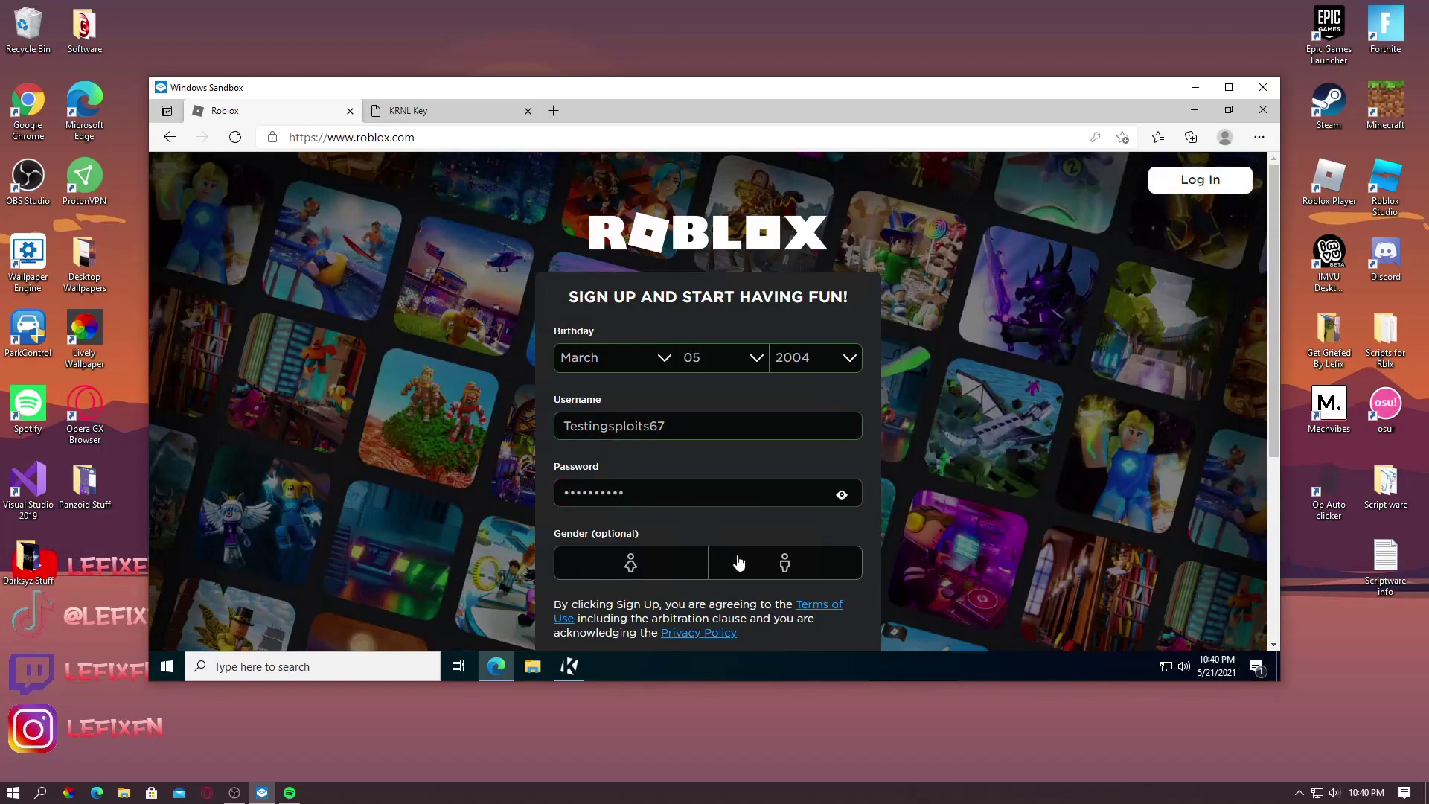
pyautogui.click(765, 559)
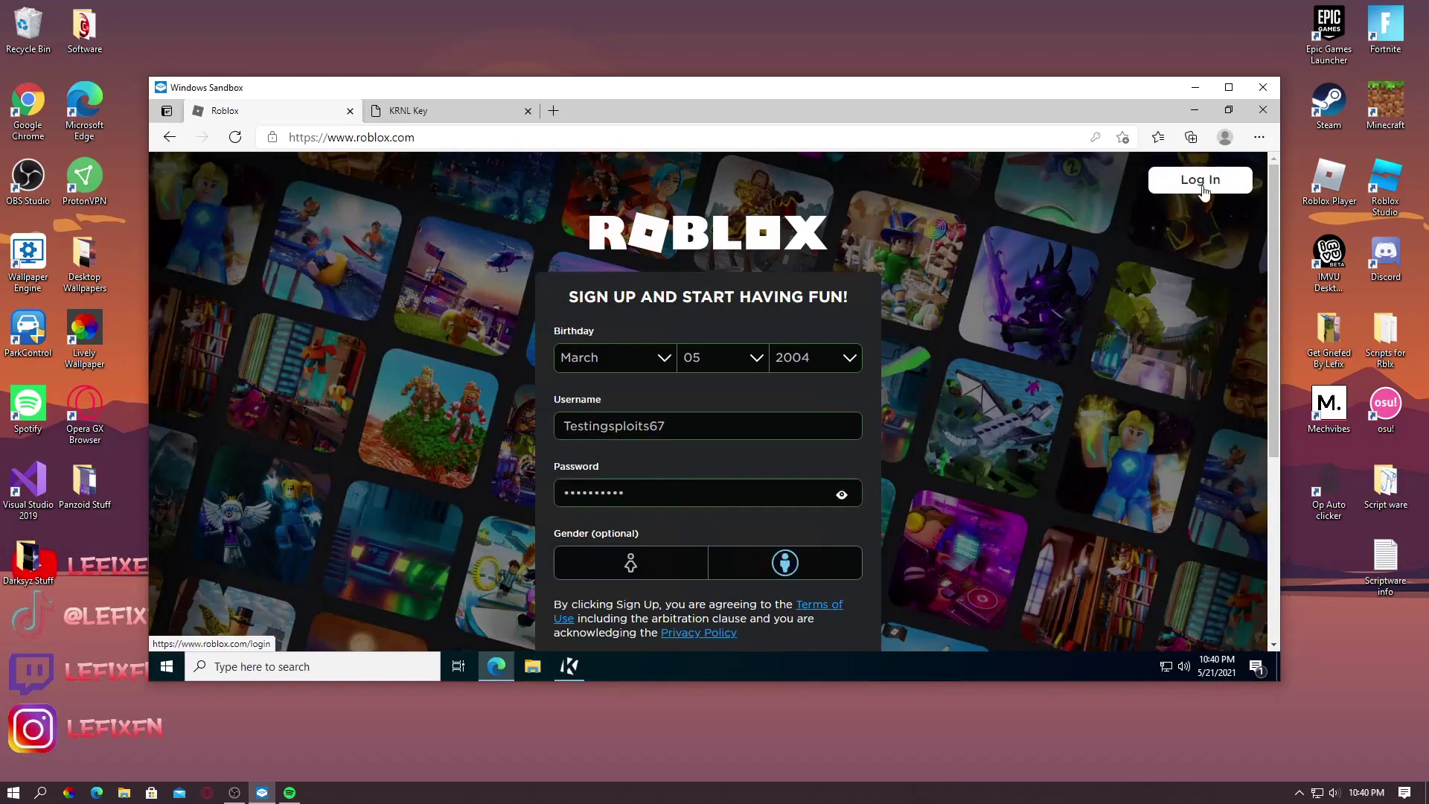
pyautogui.scroll(-4, 962, 271)
pyautogui.click(770, 362)
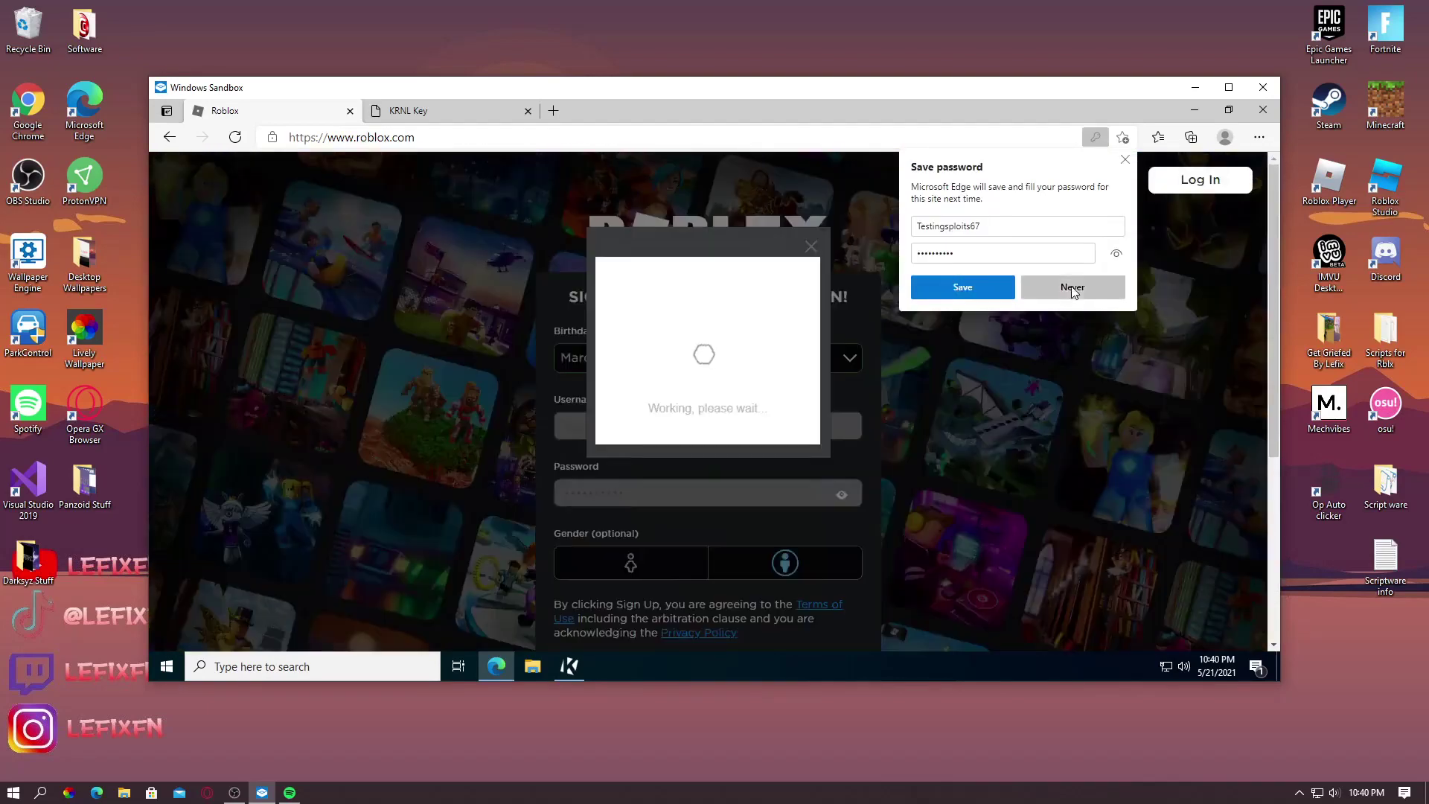
# Decline saving the password and pass verification by picking the dolphin
pyautogui.click(1073, 289)
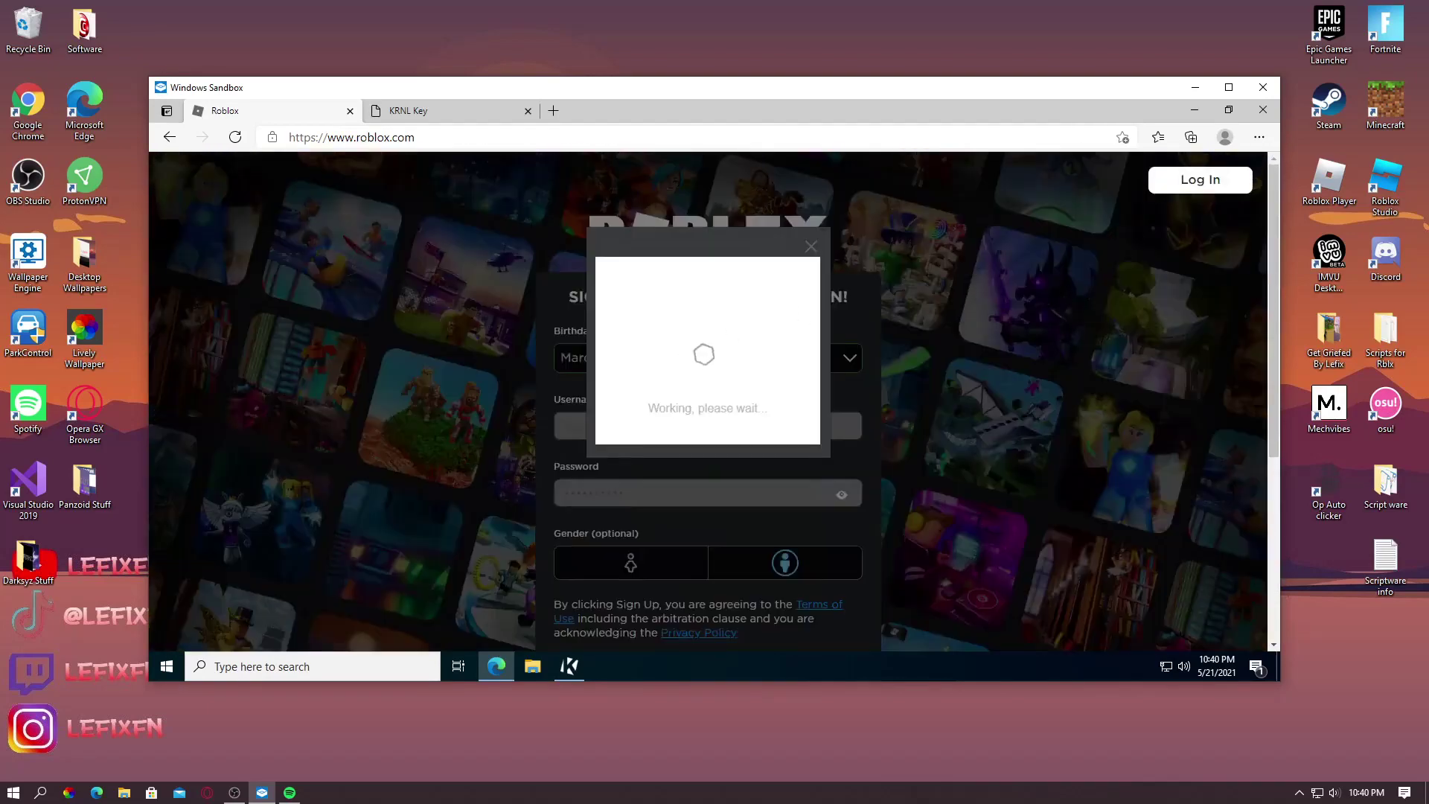
pyautogui.click(687, 395)
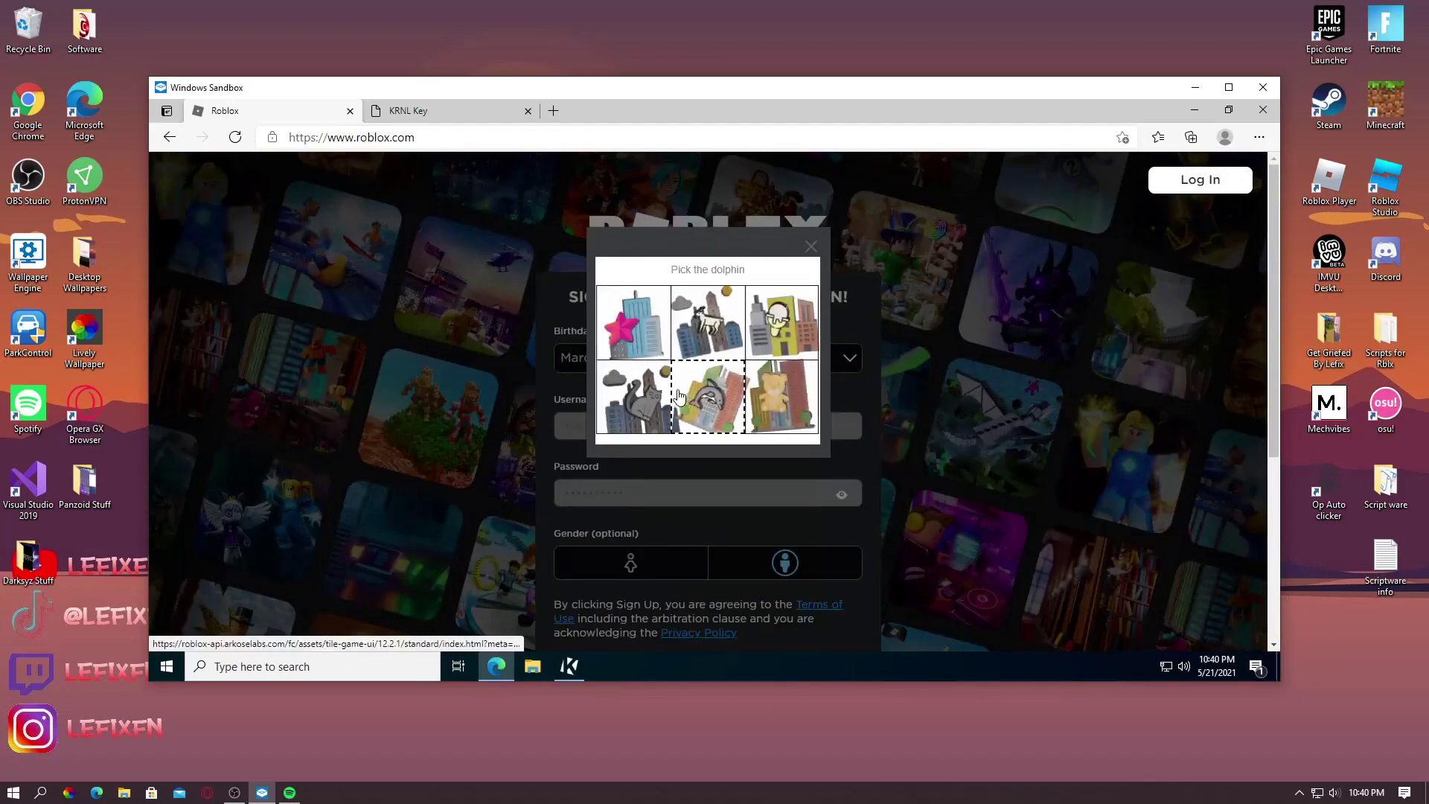
pyautogui.click(699, 408)
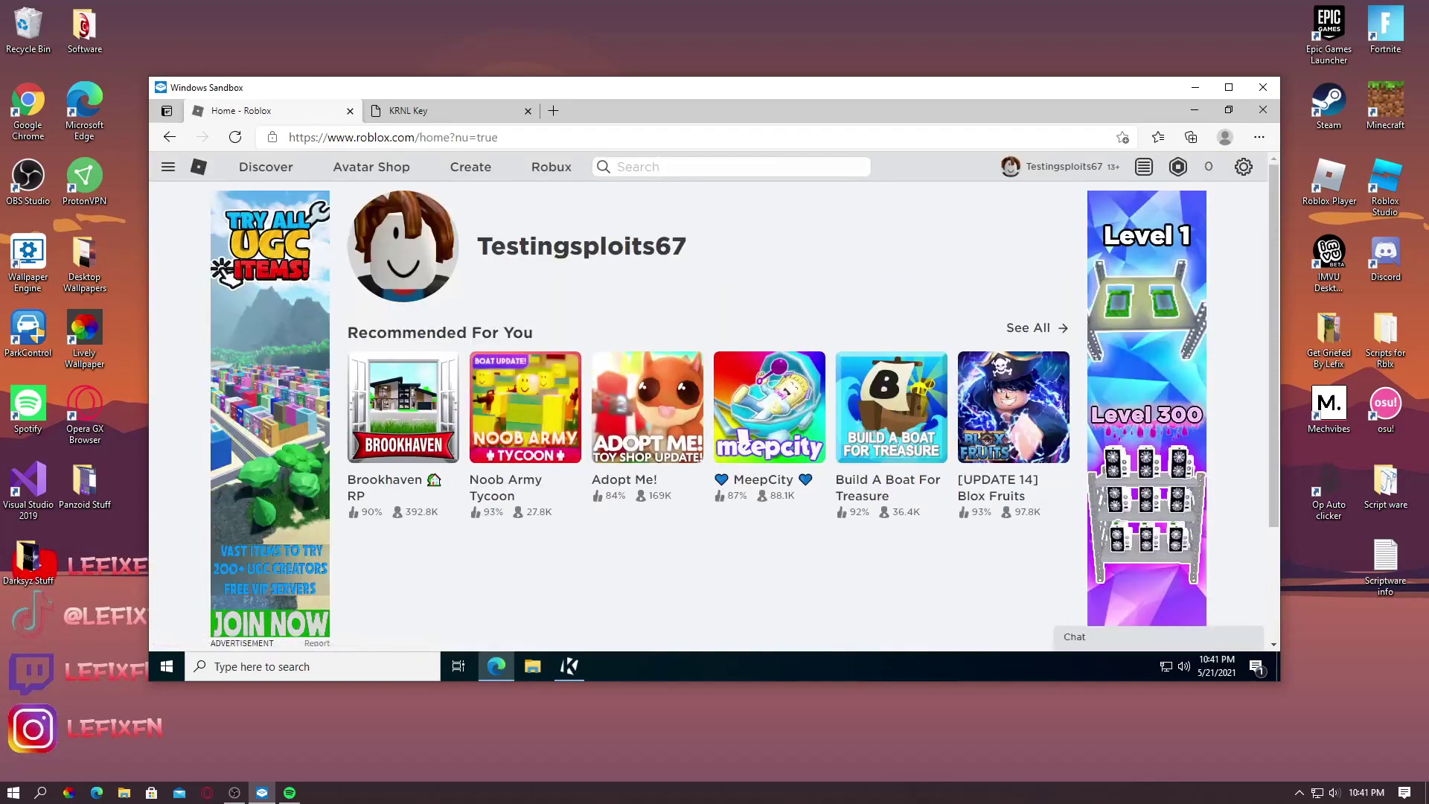
# Search Roblox for 'exploit testing', open the Exploit Testing game and click Play
pyautogui.click(618, 167)
pyautogui.write('e')
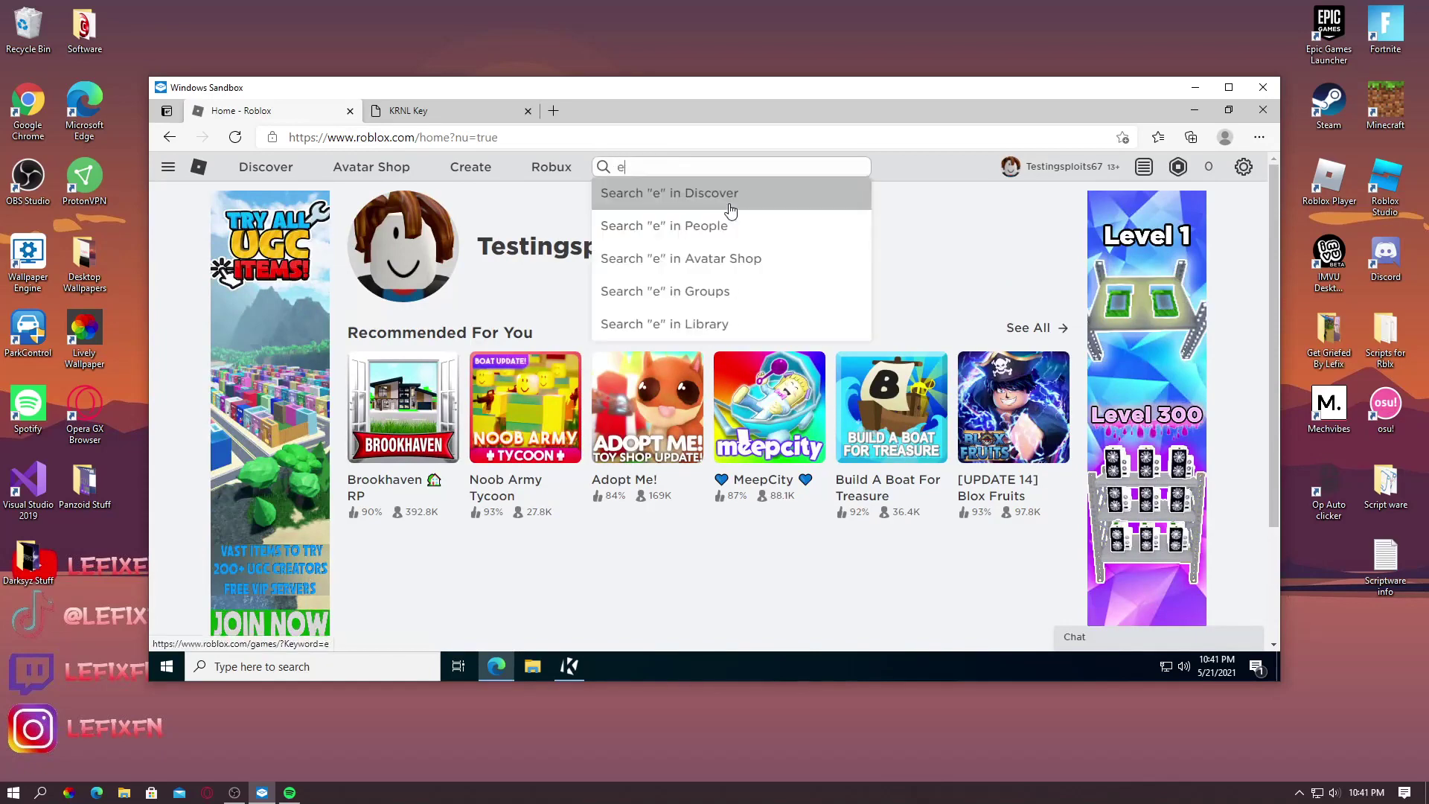
pyautogui.write('xploit testing')
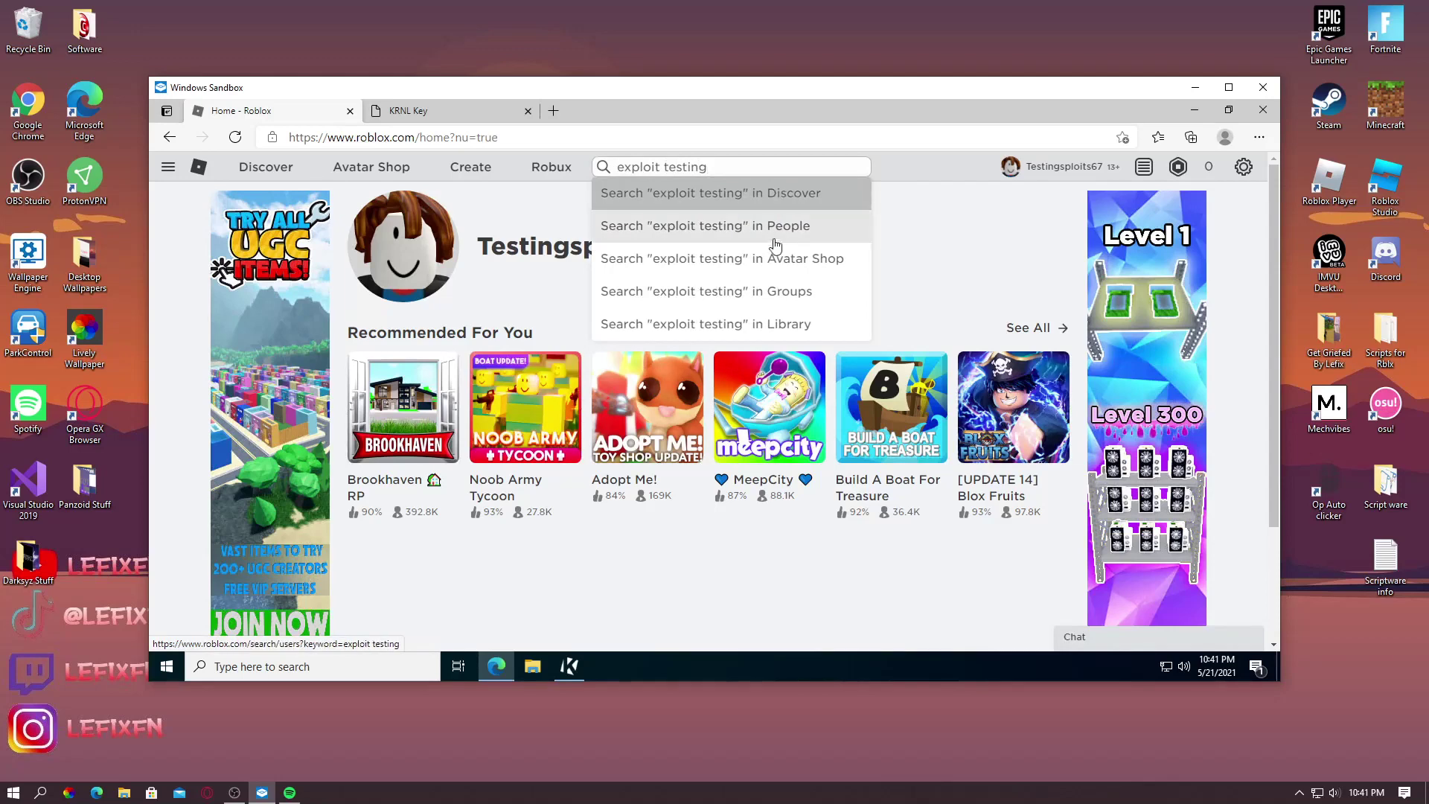
pyautogui.click(788, 195)
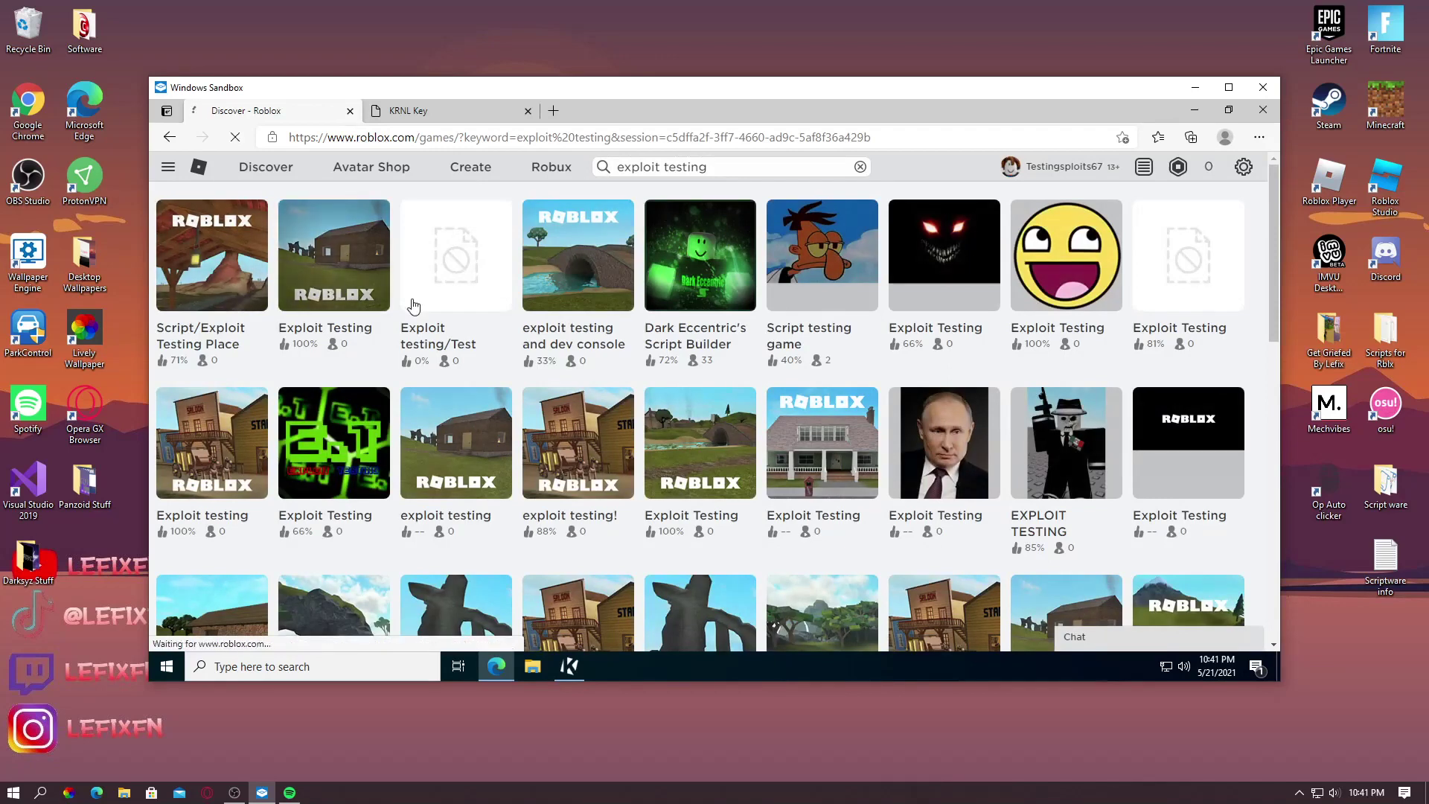
pyautogui.click(320, 256)
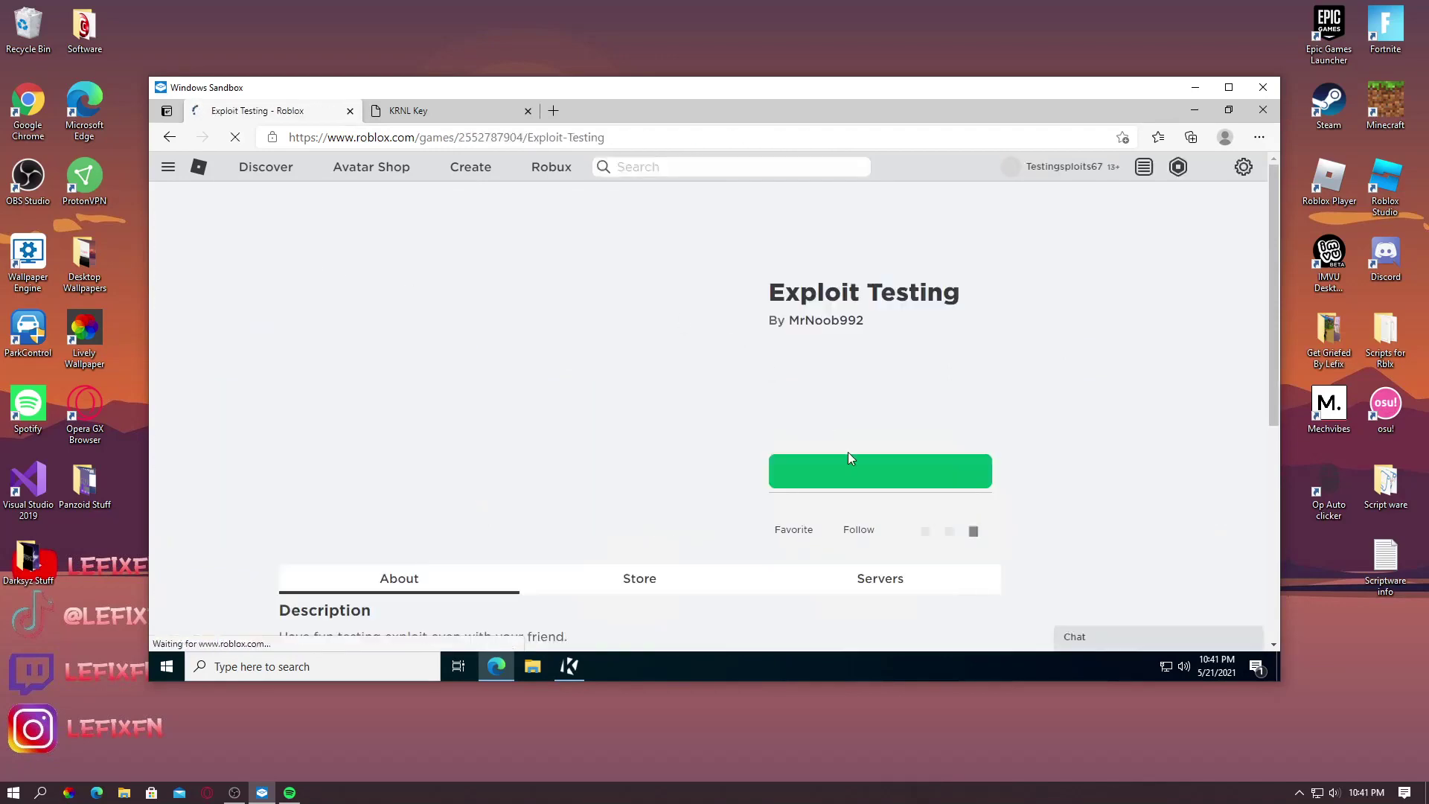
pyautogui.click(851, 462)
# Copy the whole key from the KRNL Key tab and minimize Edge
pyautogui.click(453, 112)
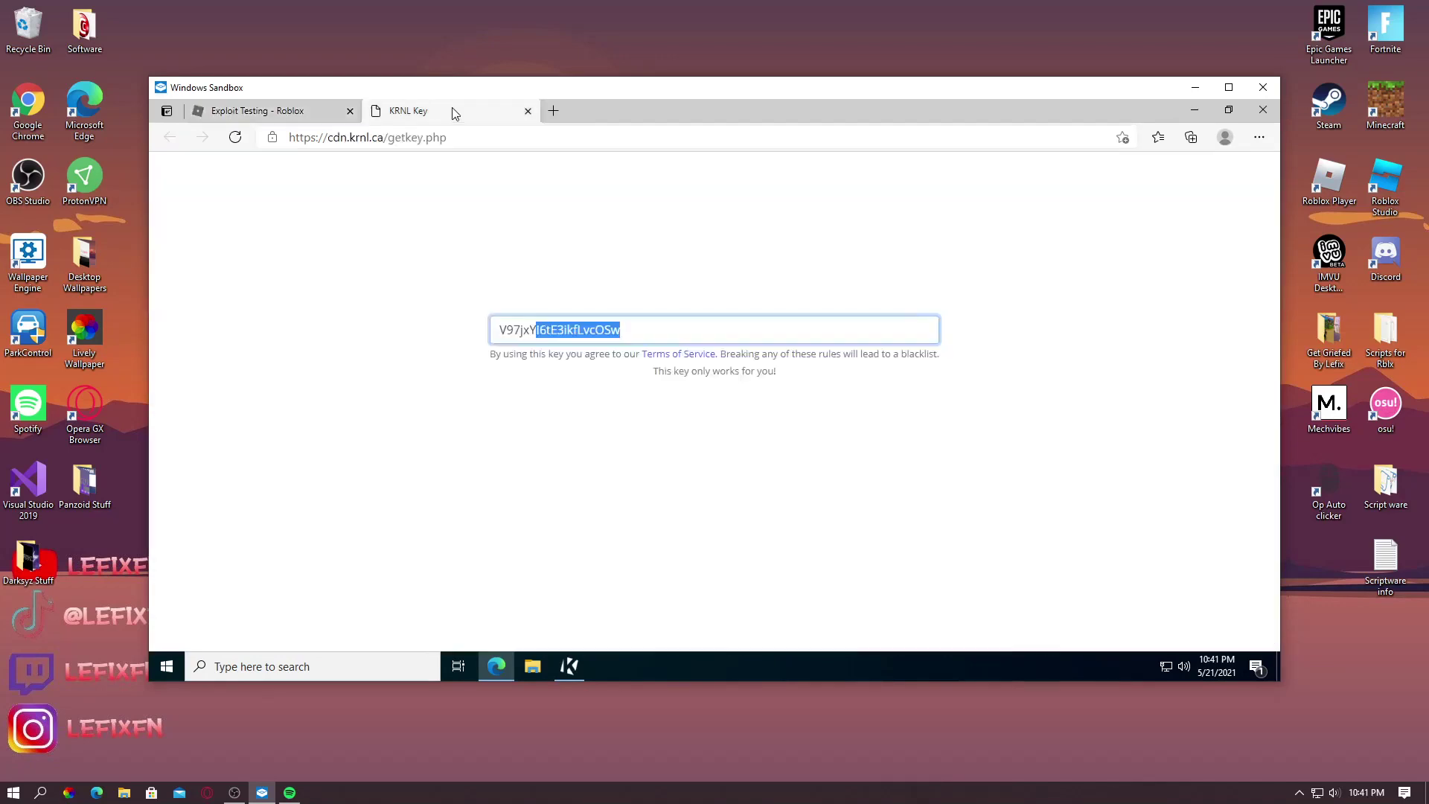
pyautogui.moveTo(624, 330); pyautogui.dragTo(480, 333)
pyautogui.rightClick(547, 330)
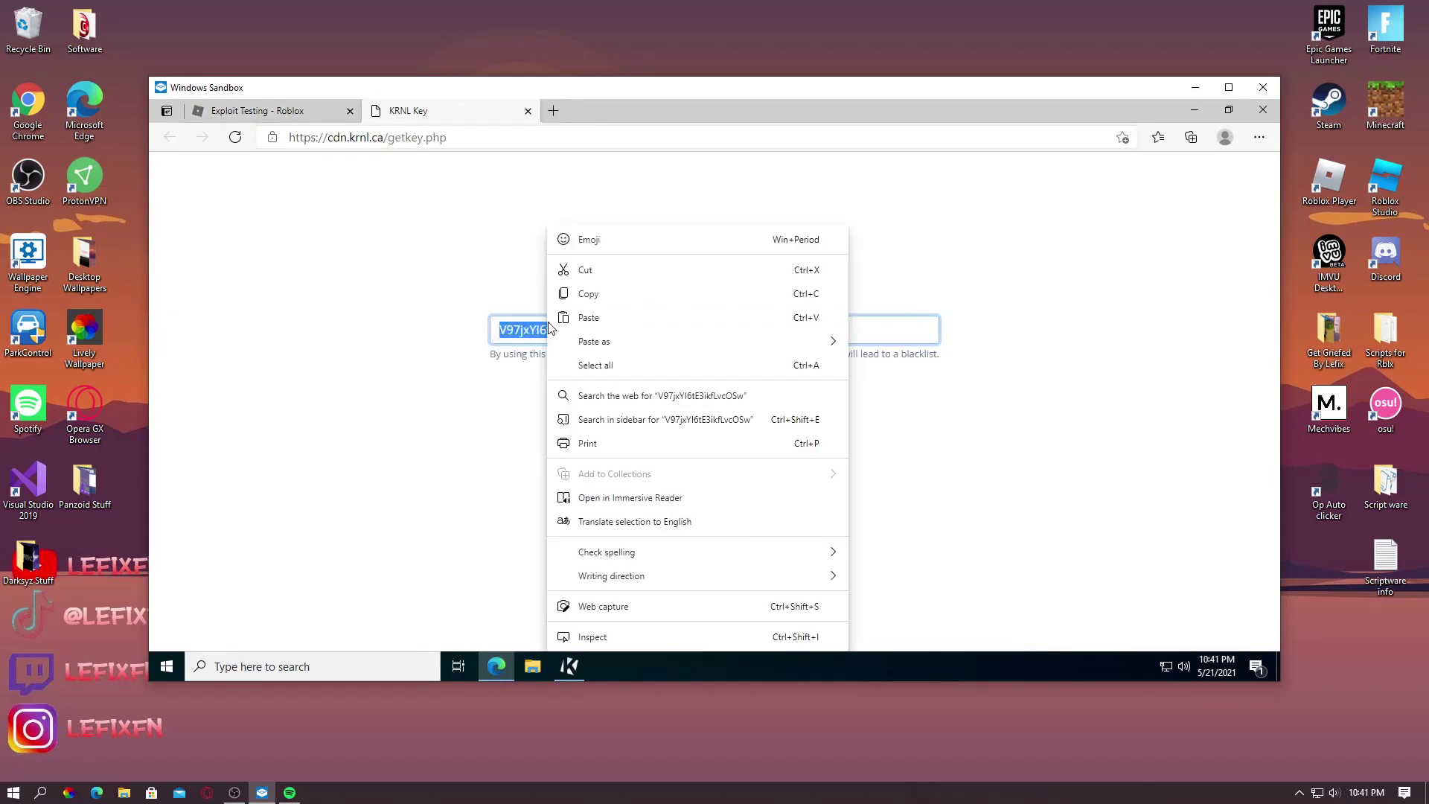
pyautogui.click(660, 295)
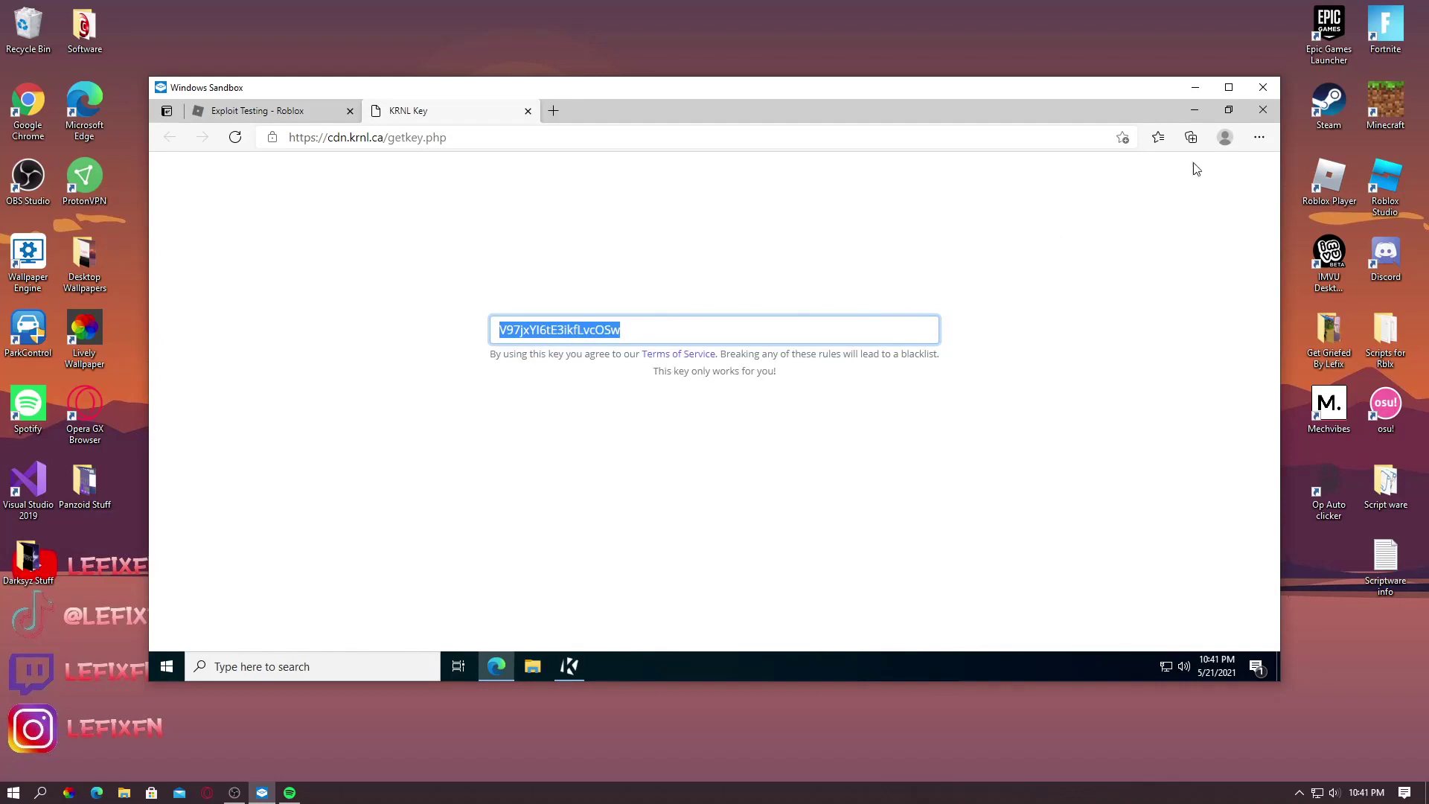
pyautogui.click(1205, 110)
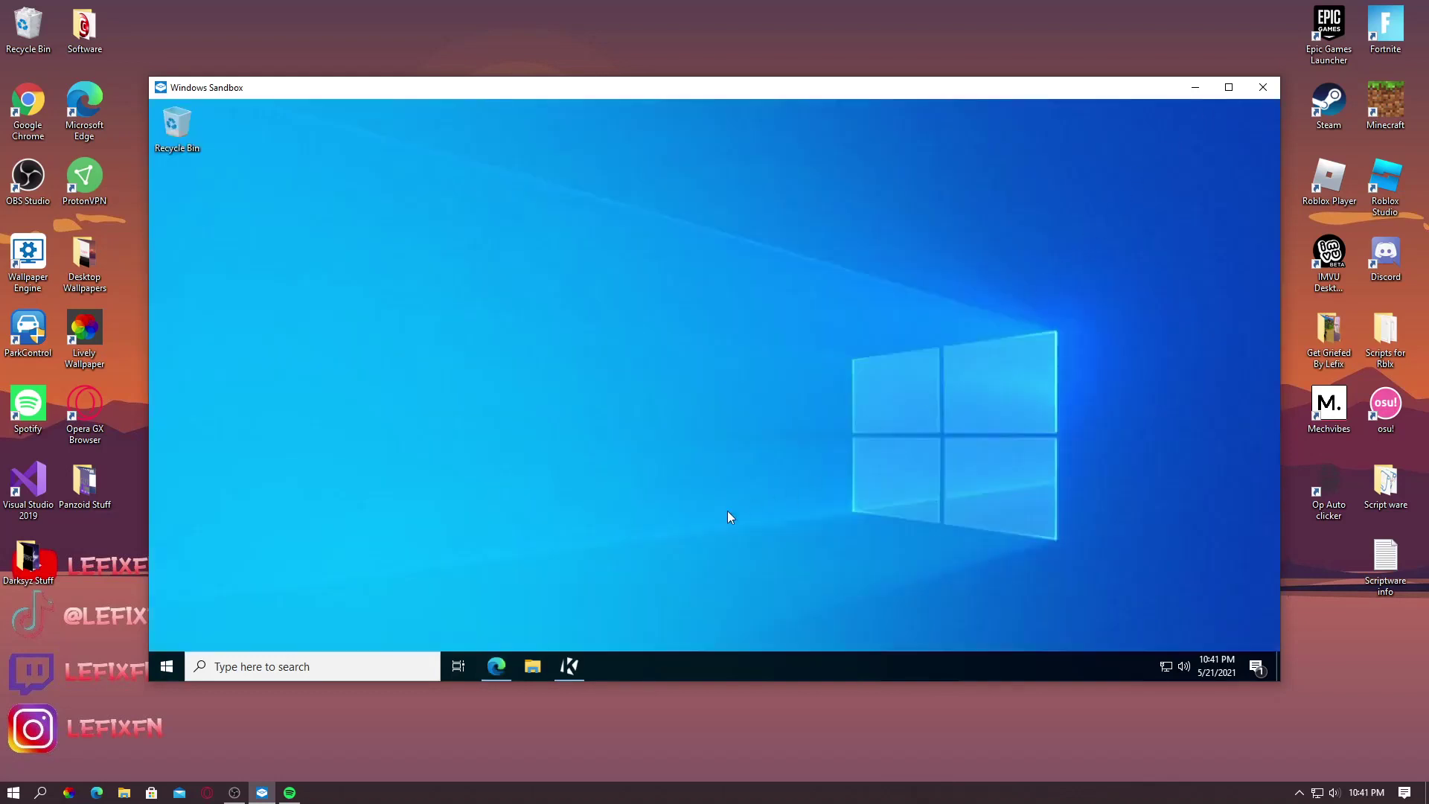
# Download the Roblox player installer from the Exploit Testing game page and run it
pyautogui.click(502, 655)
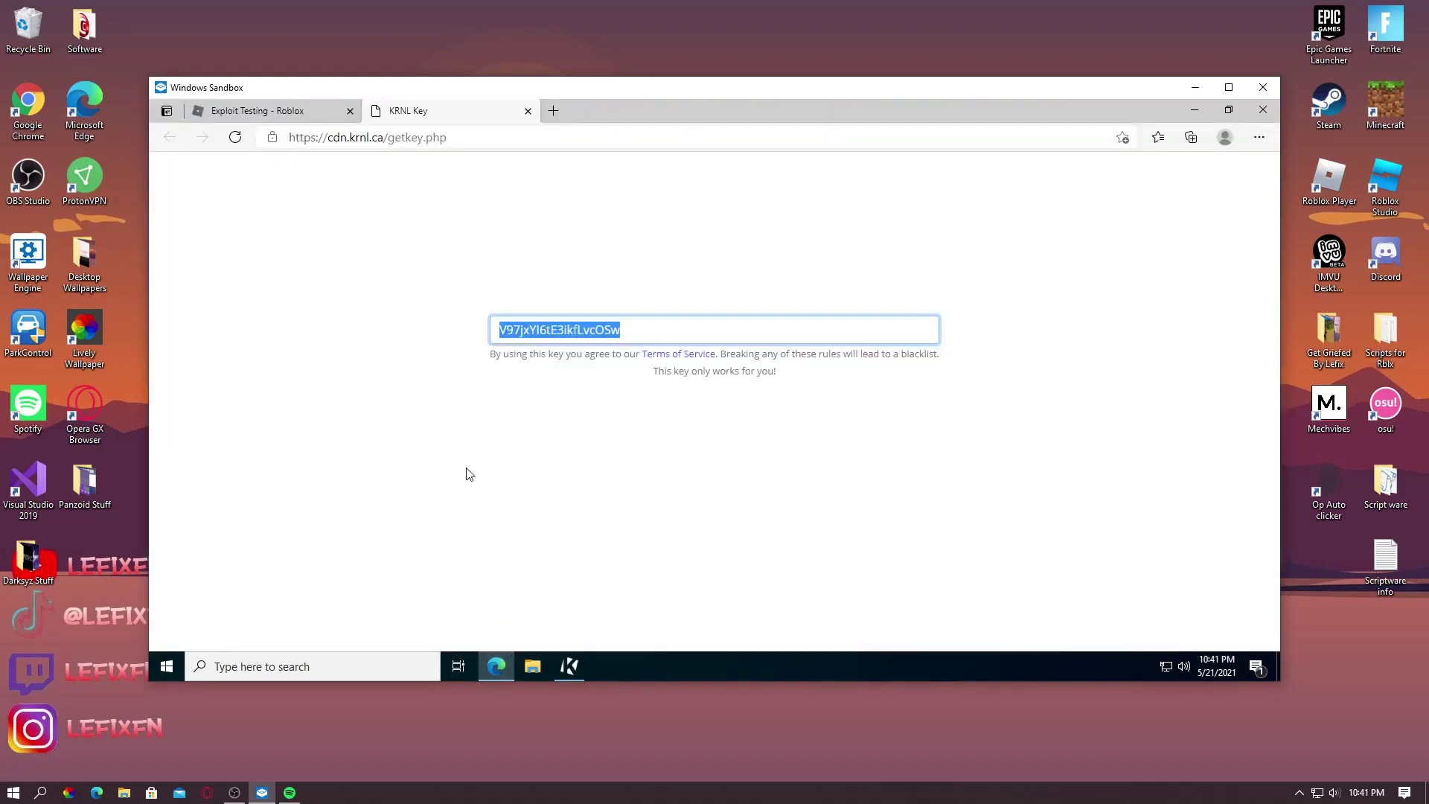
pyautogui.click(269, 116)
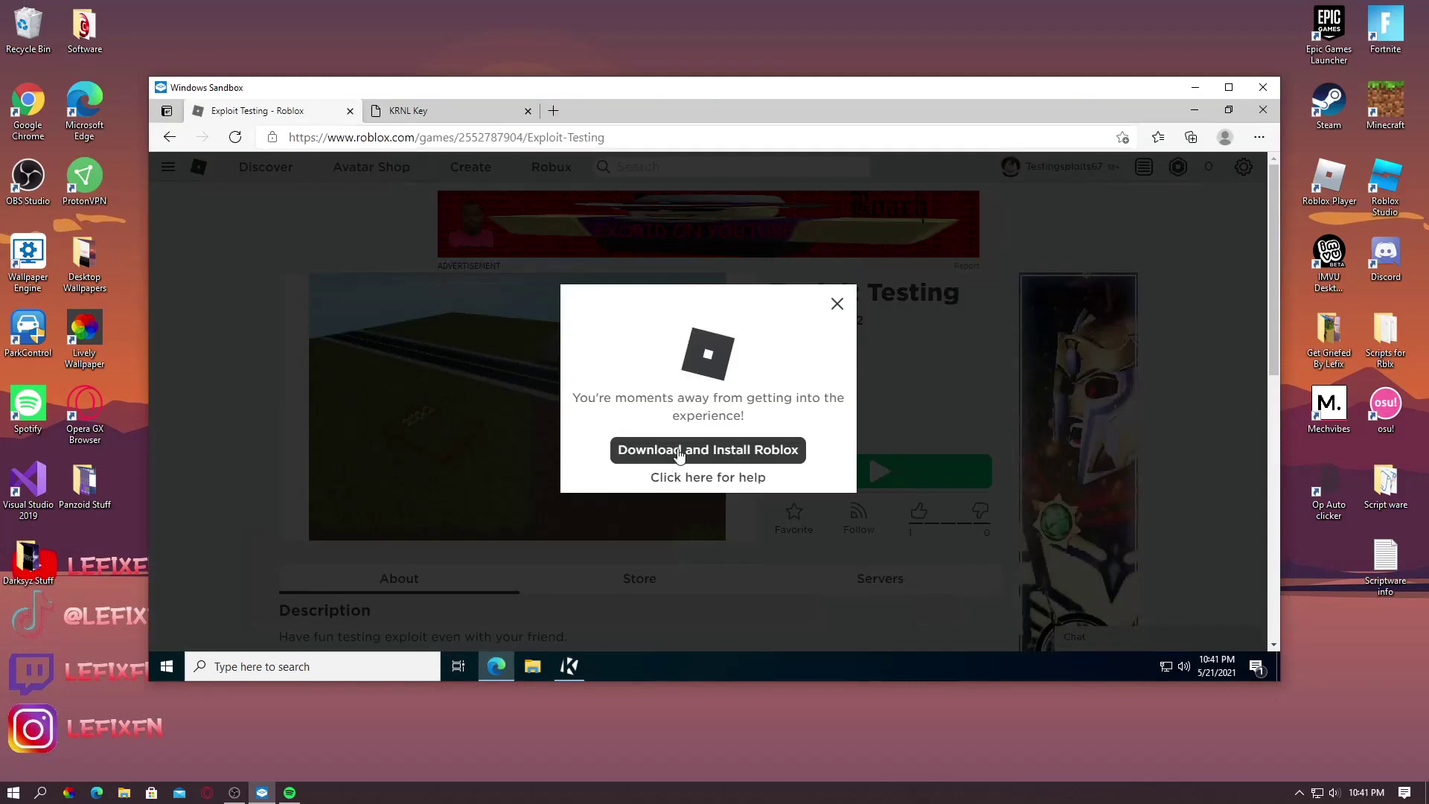
pyautogui.click(679, 450)
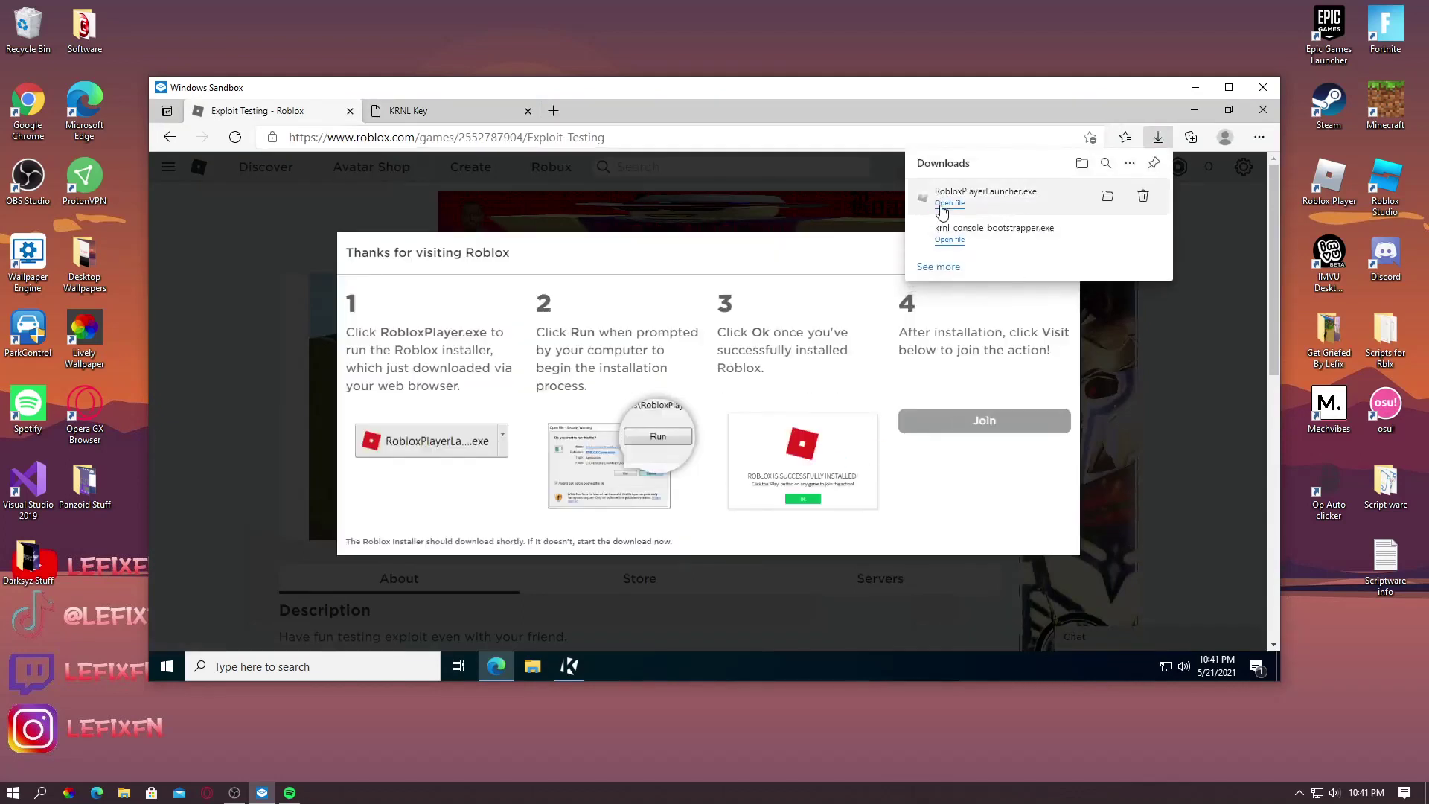
pyautogui.click(961, 205)
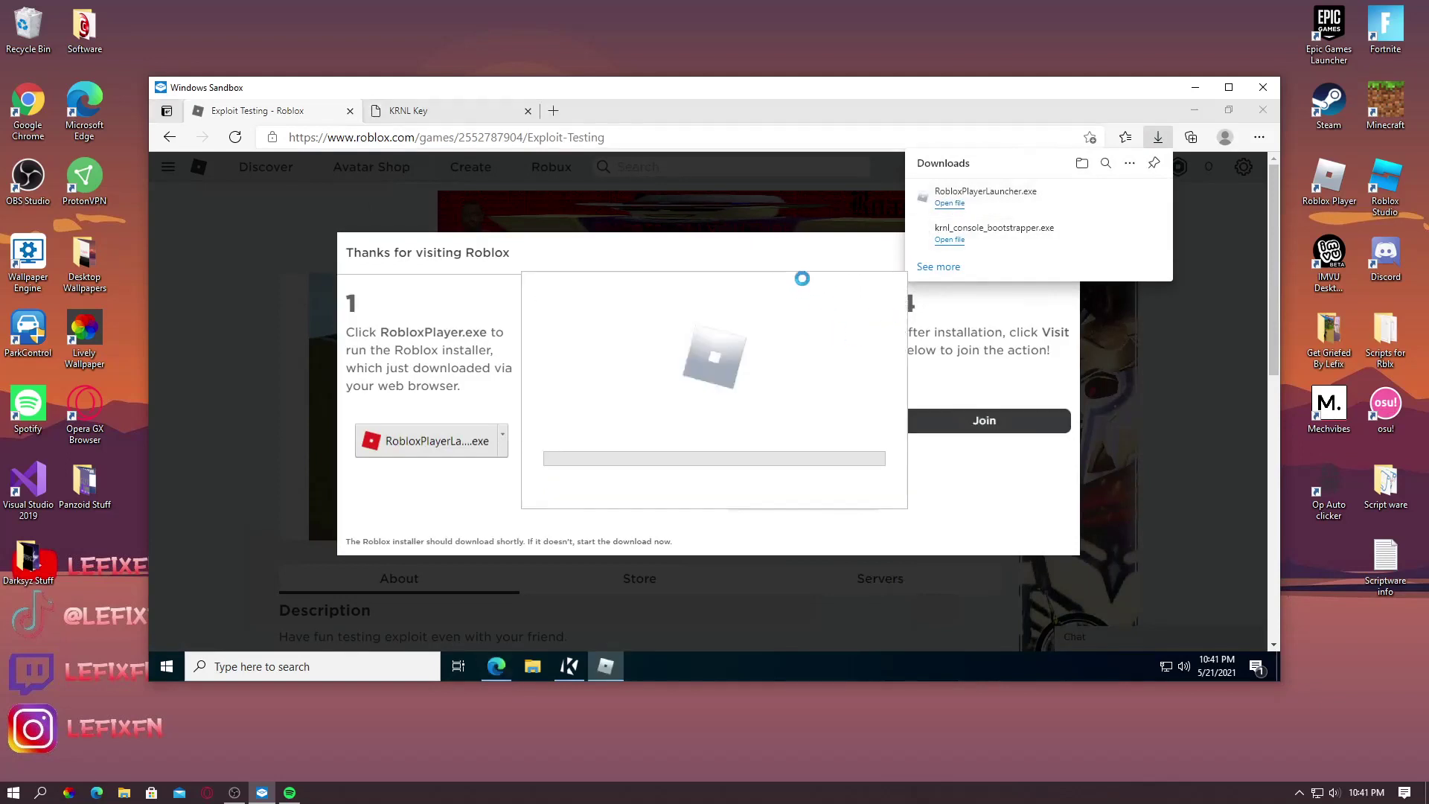
# Close the downloads list and install instructions, dismiss the installation-success notice, and return to the game page
pyautogui.click(1158, 140)
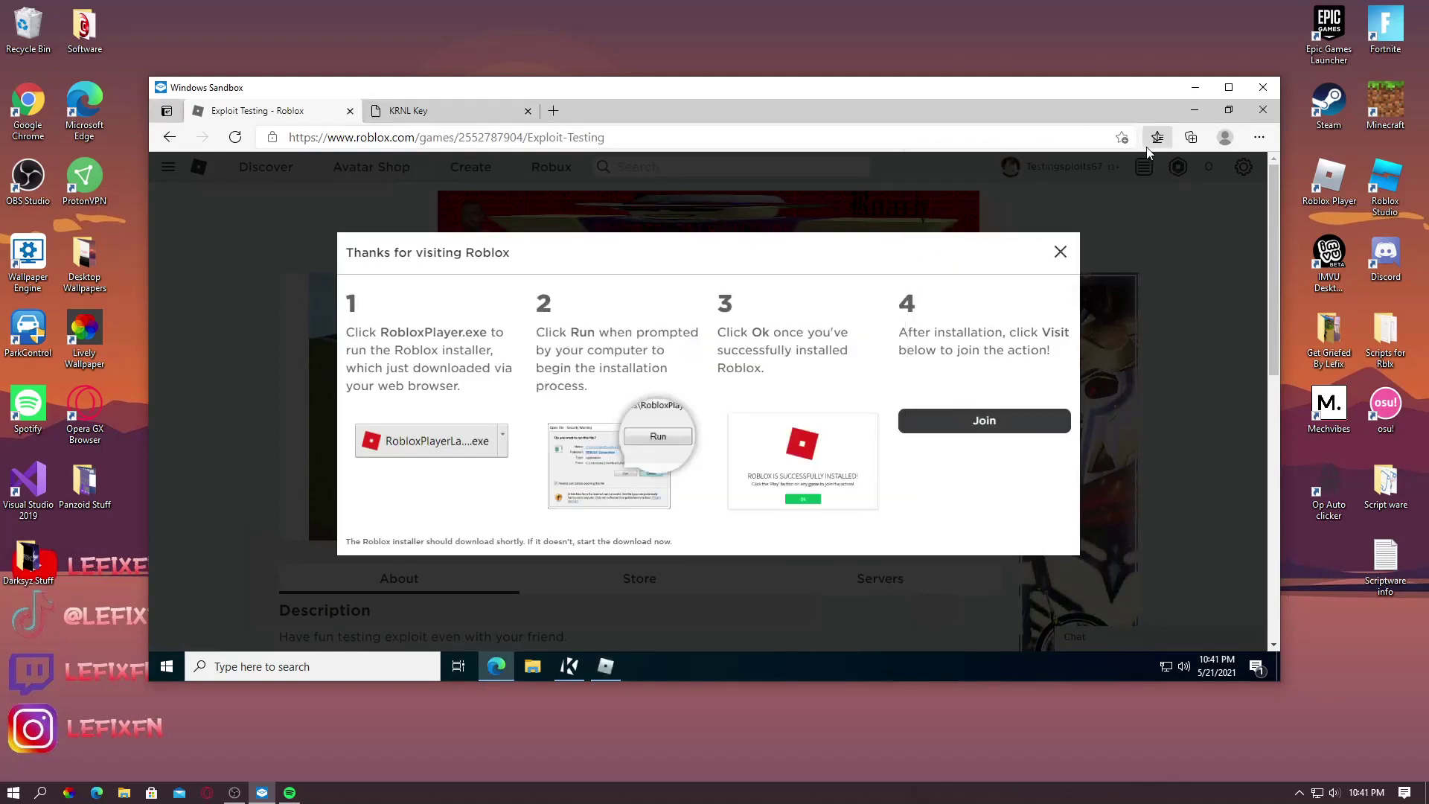
pyautogui.click(1060, 253)
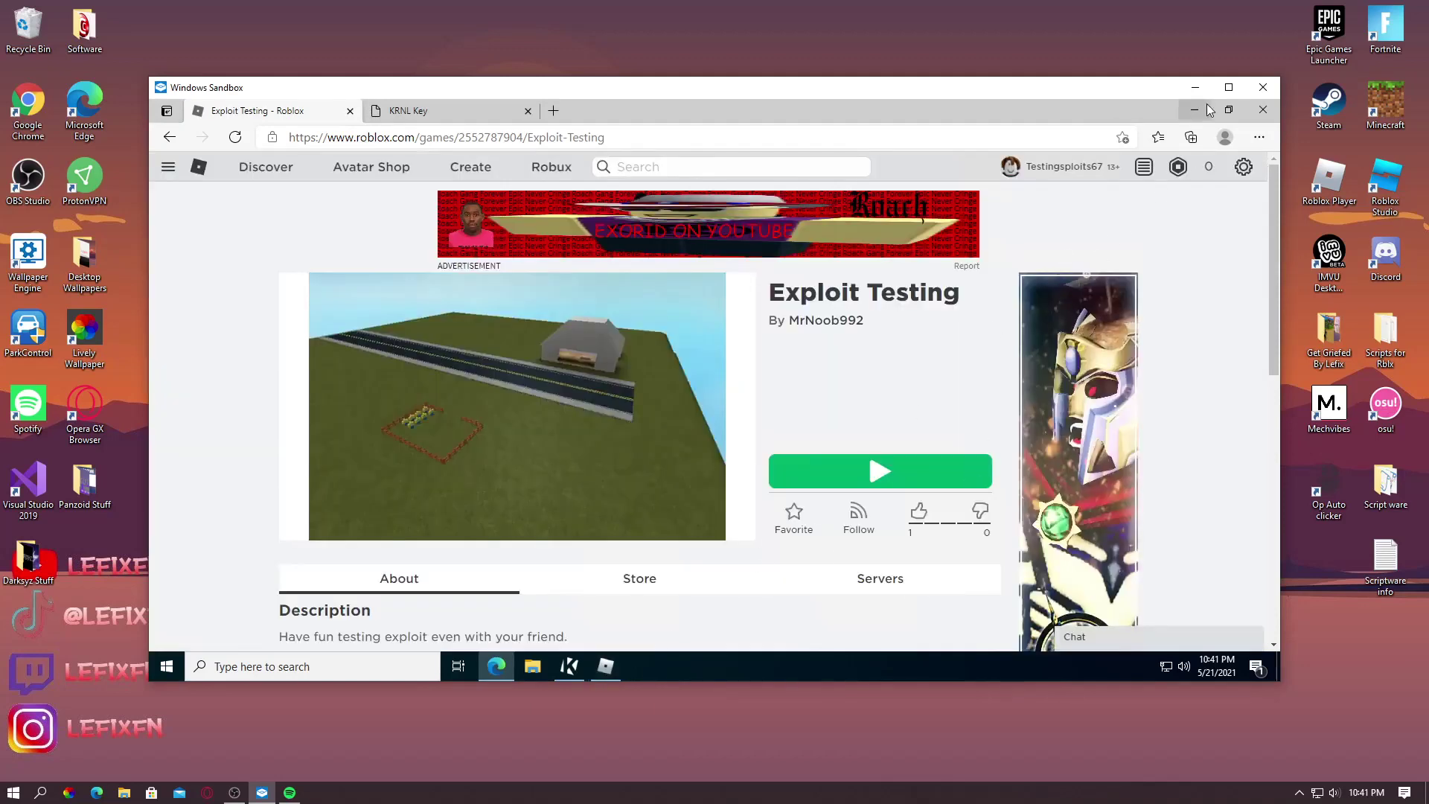
pyautogui.click(1196, 110)
pyautogui.click(727, 477)
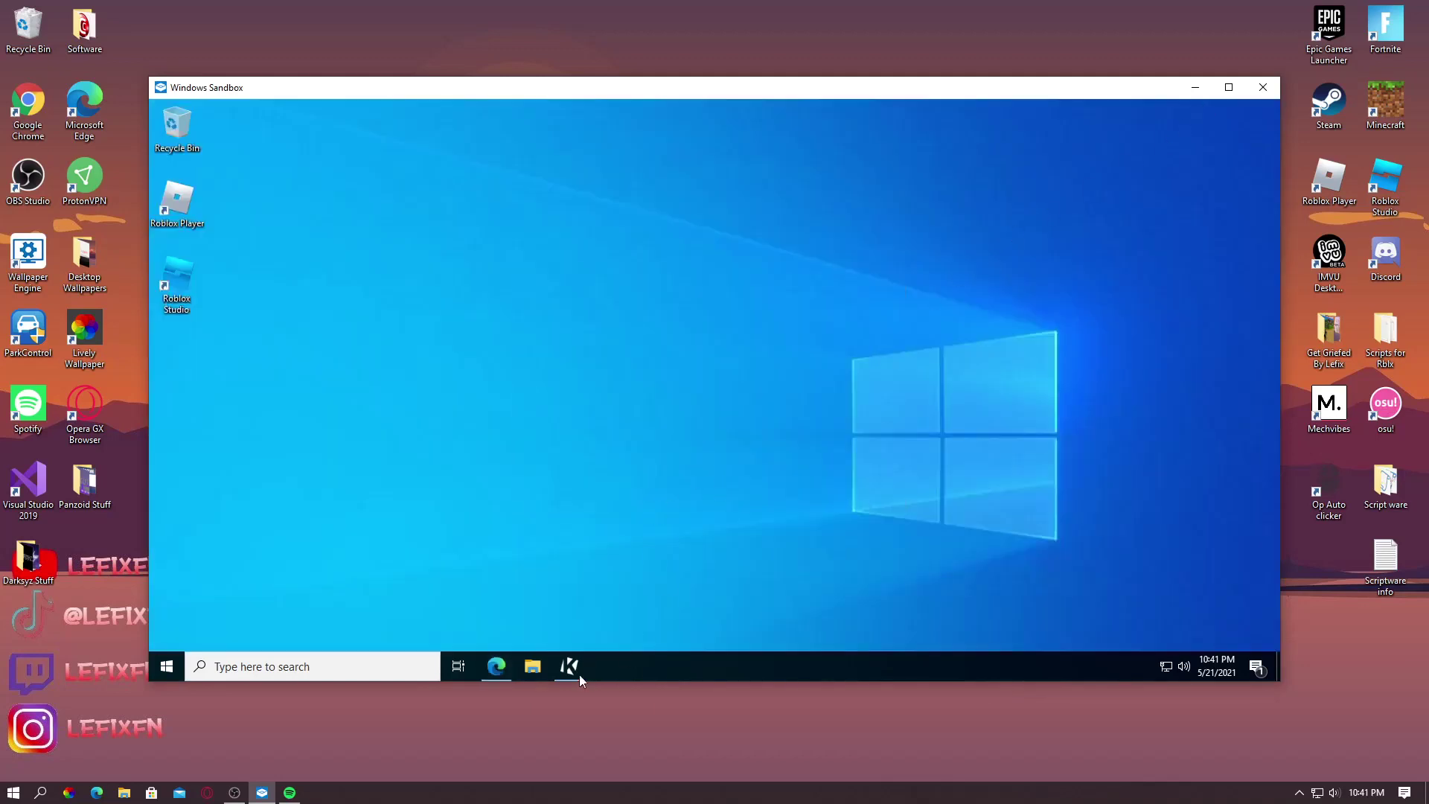
pyautogui.click(496, 666)
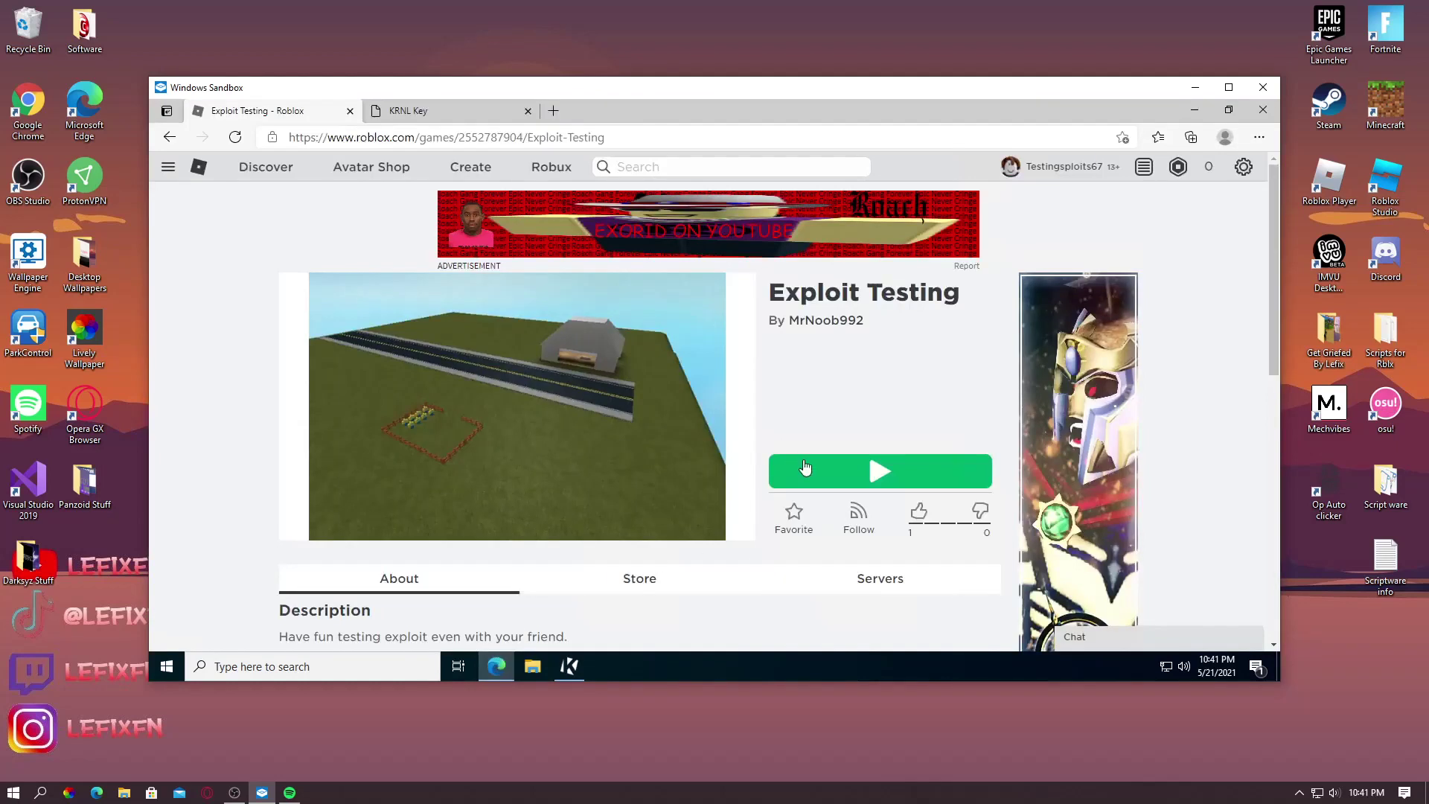
# Play the Exploit Testing game, always allowing the site to open Roblox, and bring KRNL on top
pyautogui.click(805, 468)
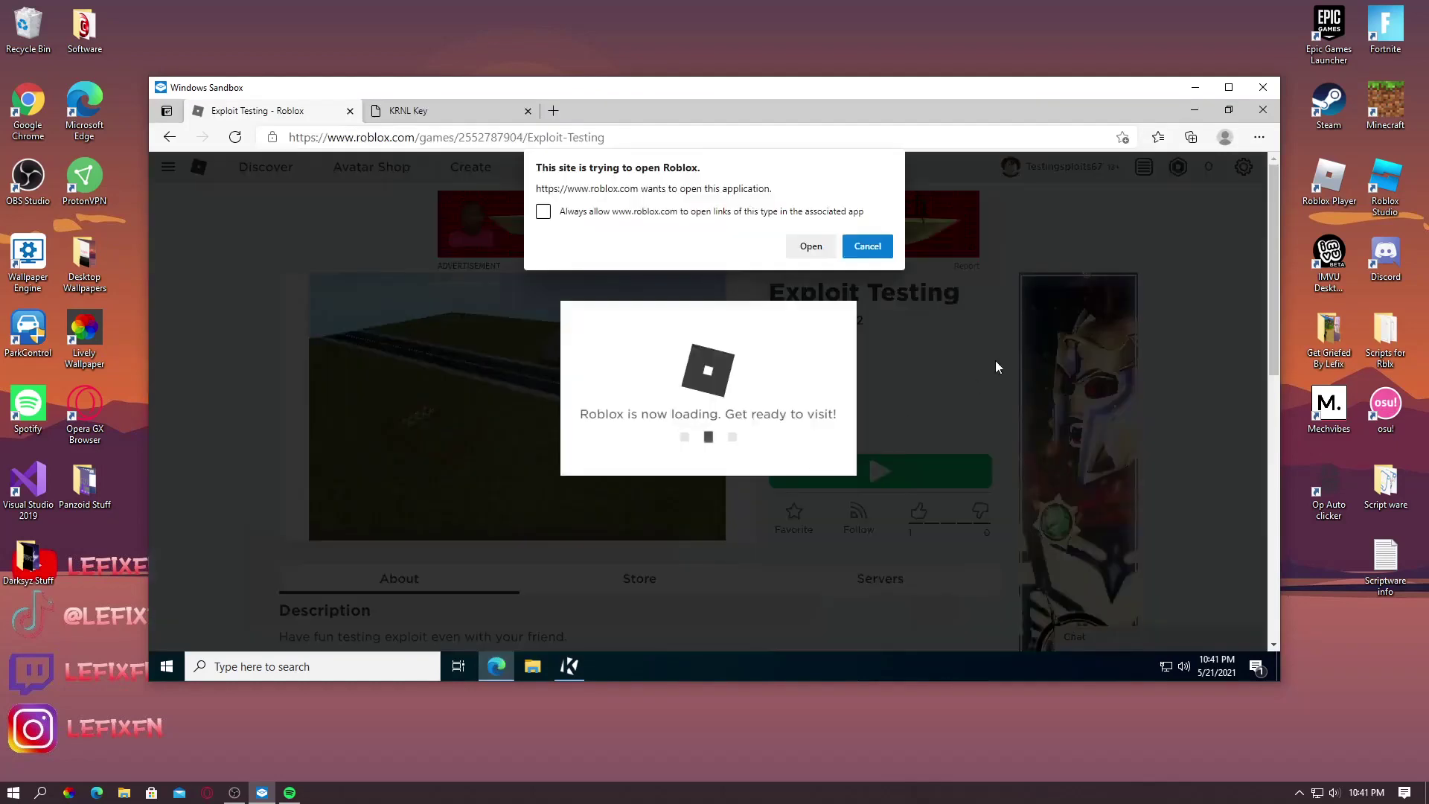
pyautogui.click(590, 214)
pyautogui.click(797, 246)
pyautogui.click(1194, 112)
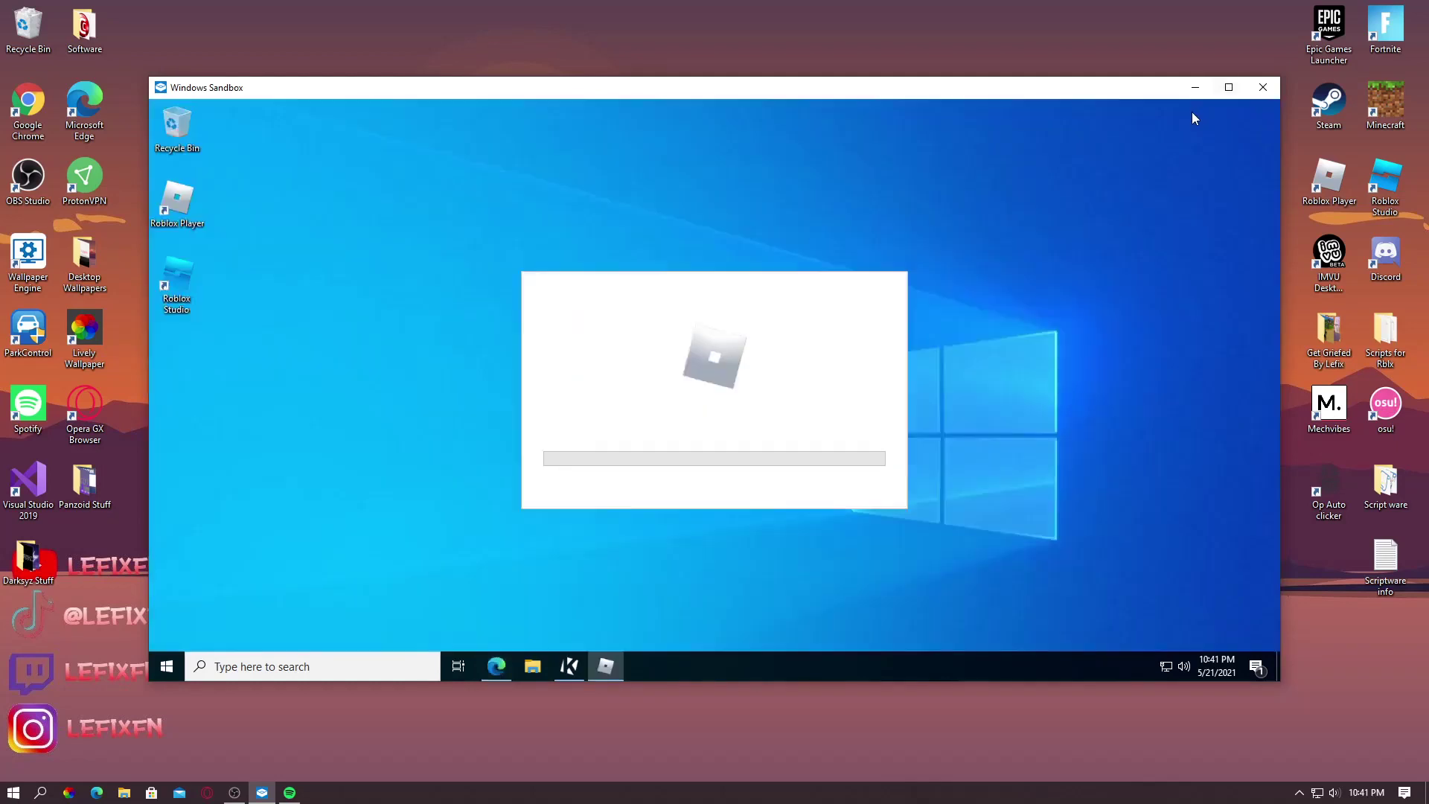
pyautogui.click(570, 666)
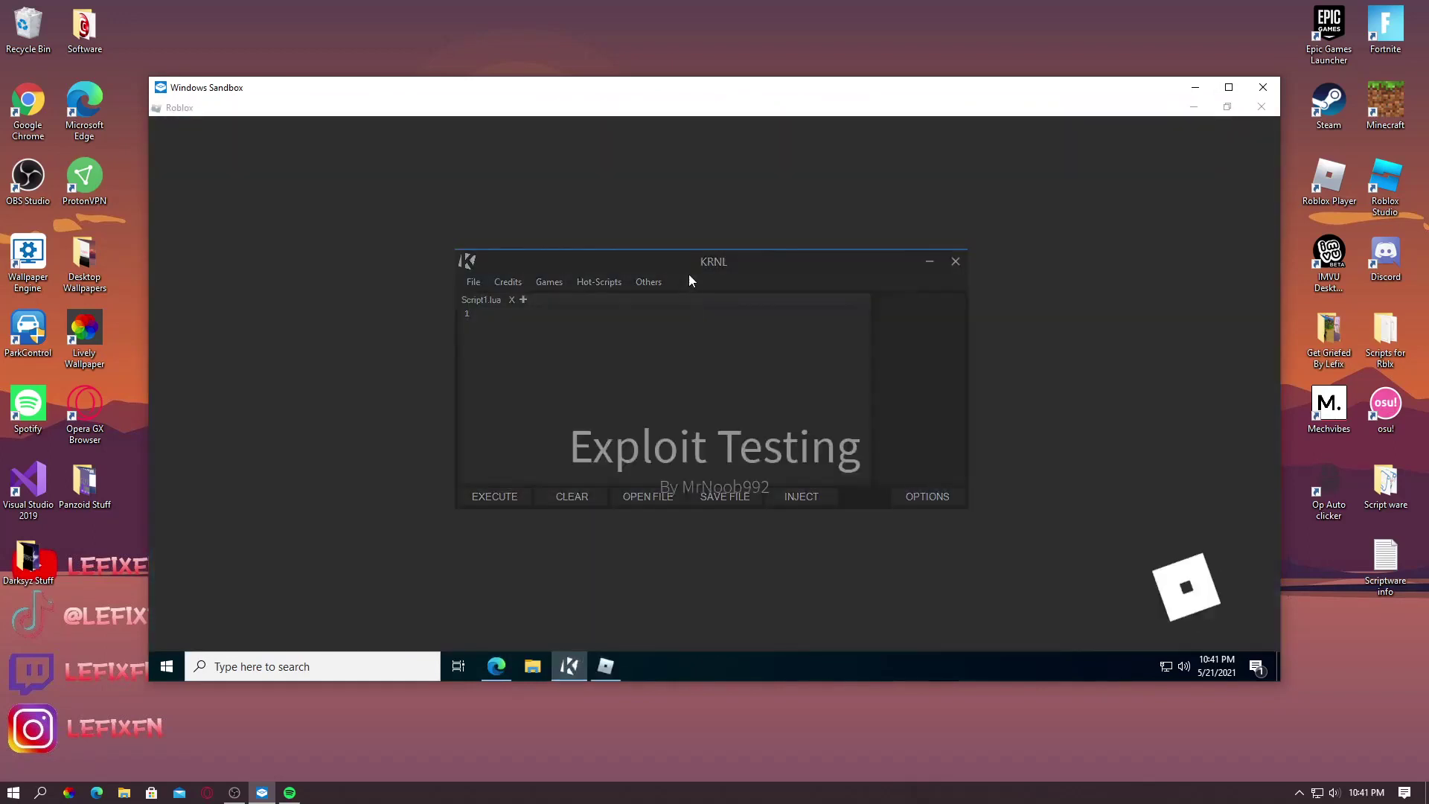
pyautogui.moveTo(690, 274); pyautogui.dragTo(731, 293)
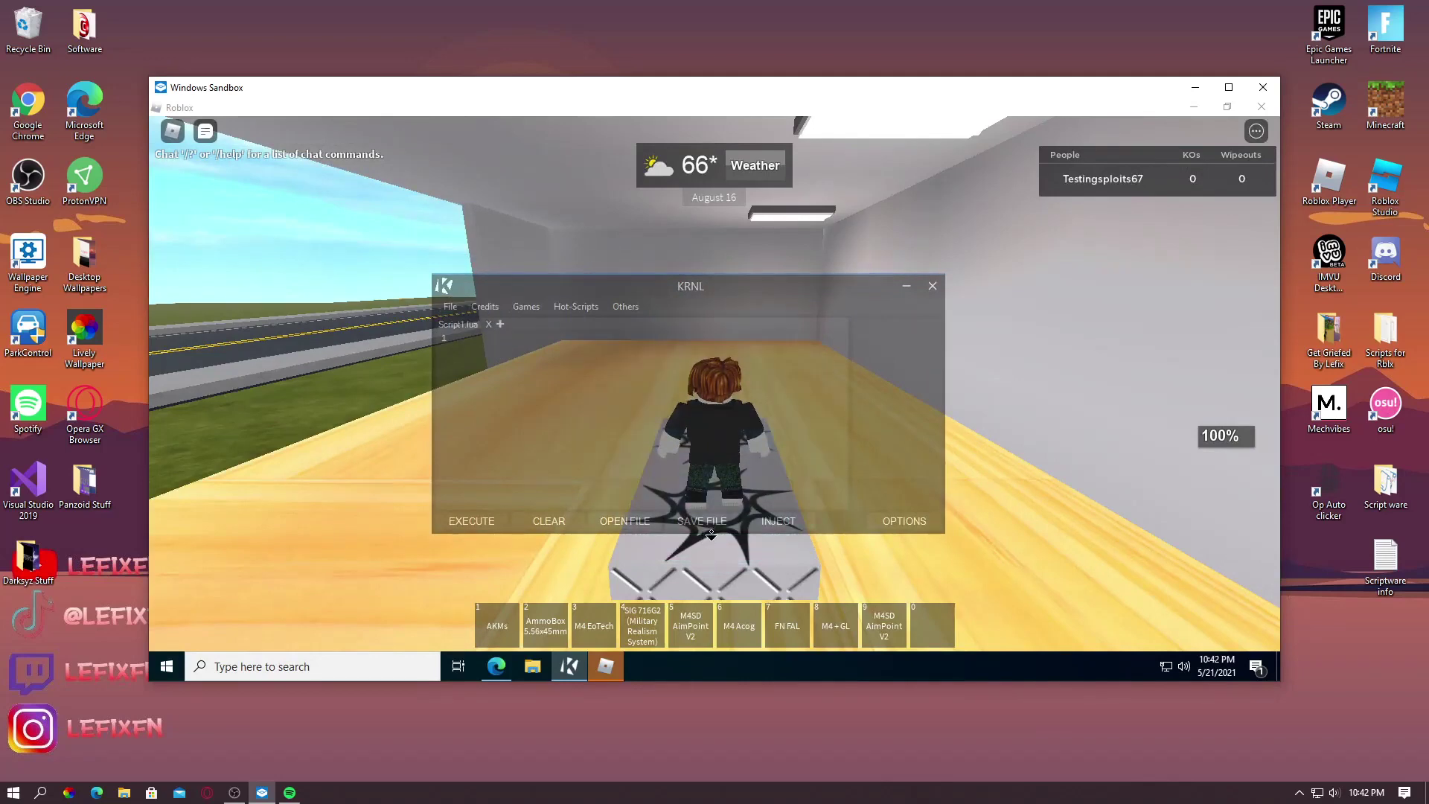
# Dismiss the gaming overlay message and inject KRNL into the running Roblox game
pyautogui.click(1192, 108)
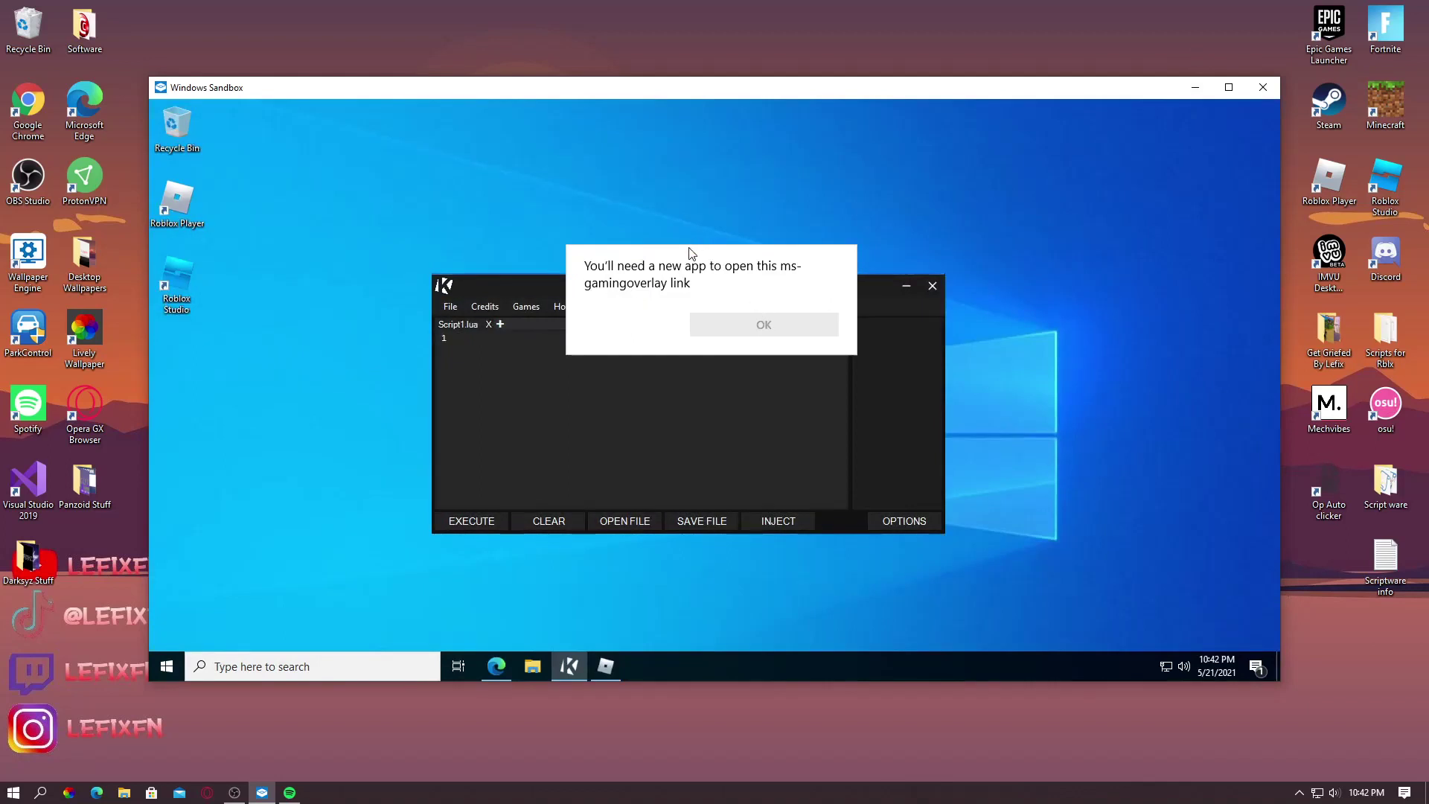
pyautogui.click(711, 227)
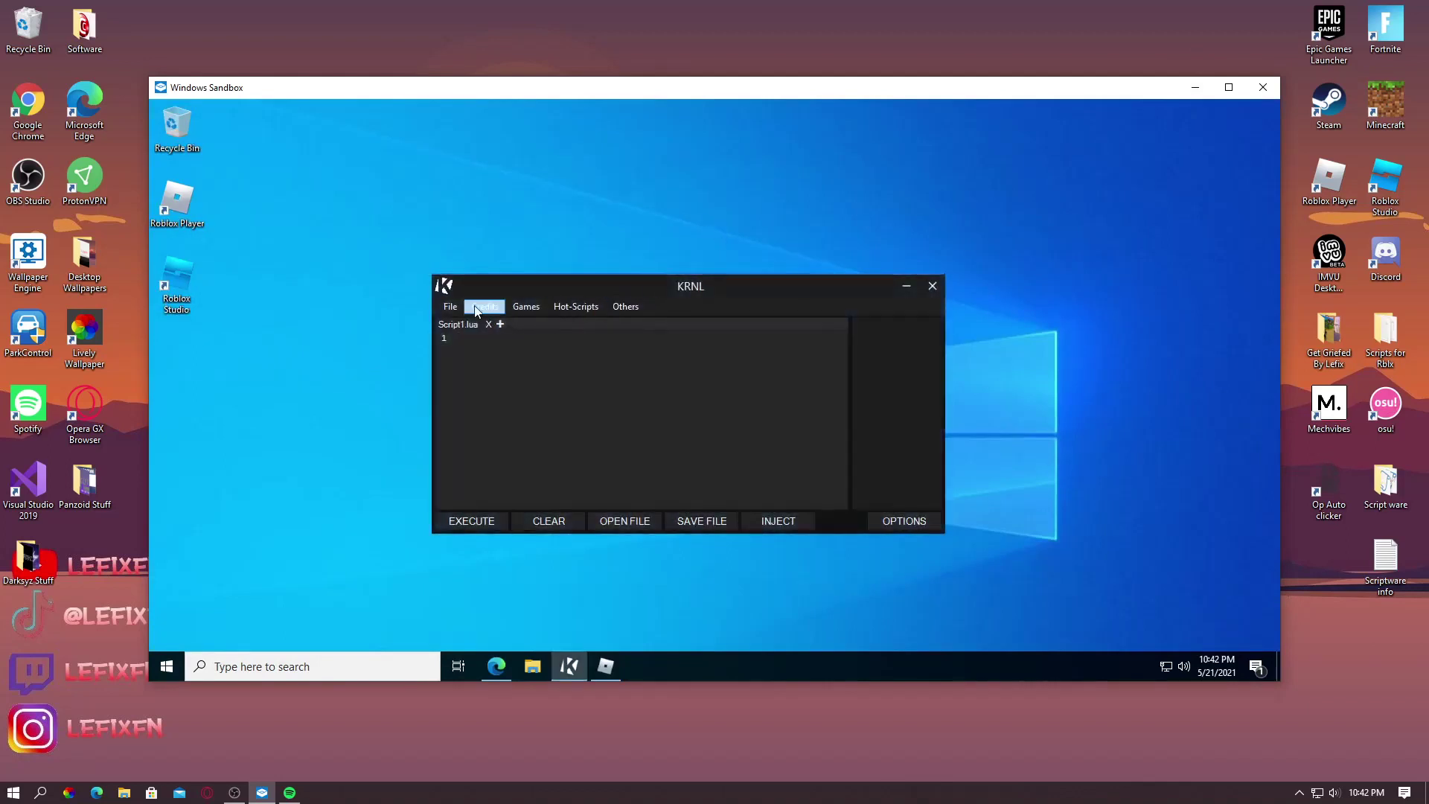
pyautogui.click(778, 530)
pyautogui.click(609, 664)
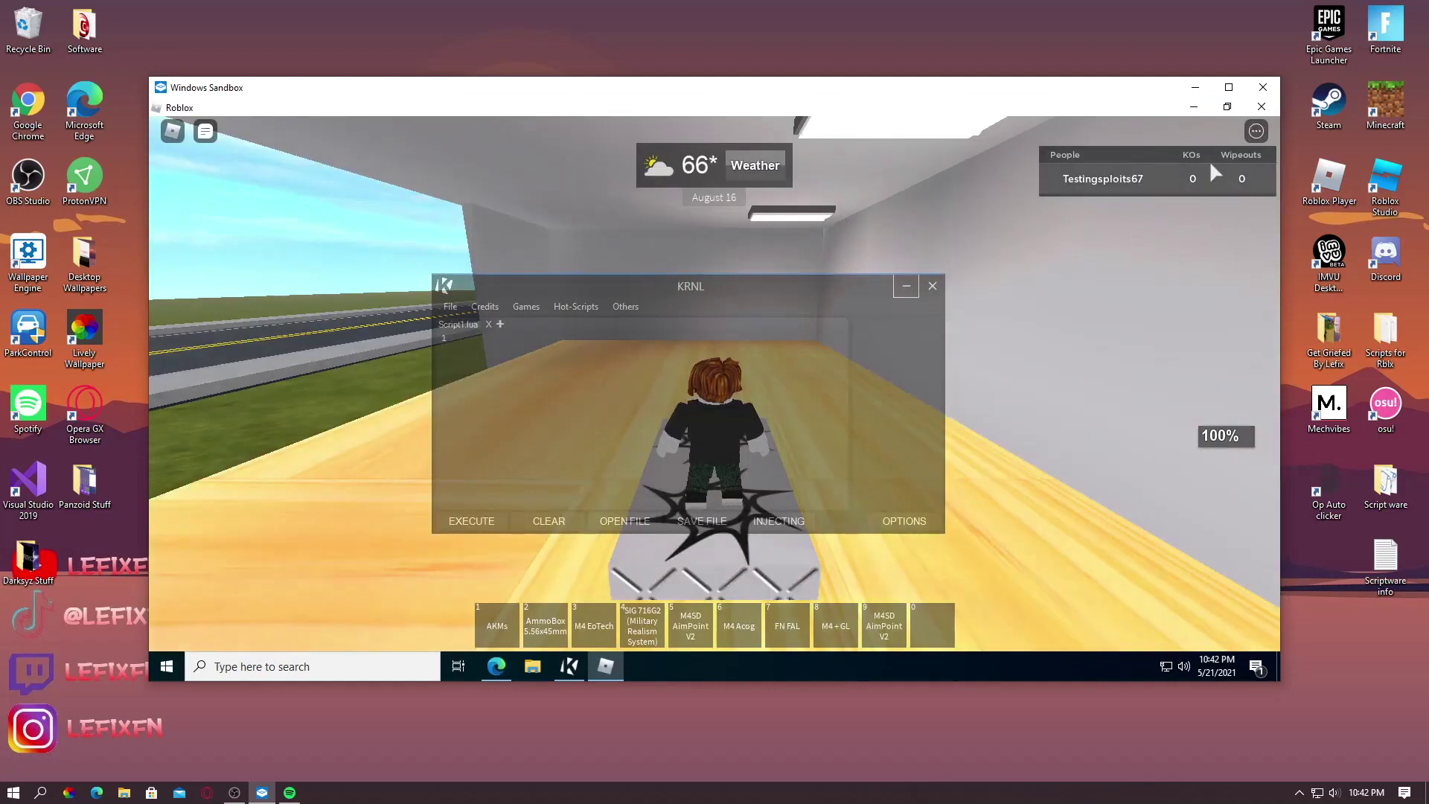
pyautogui.click(1194, 107)
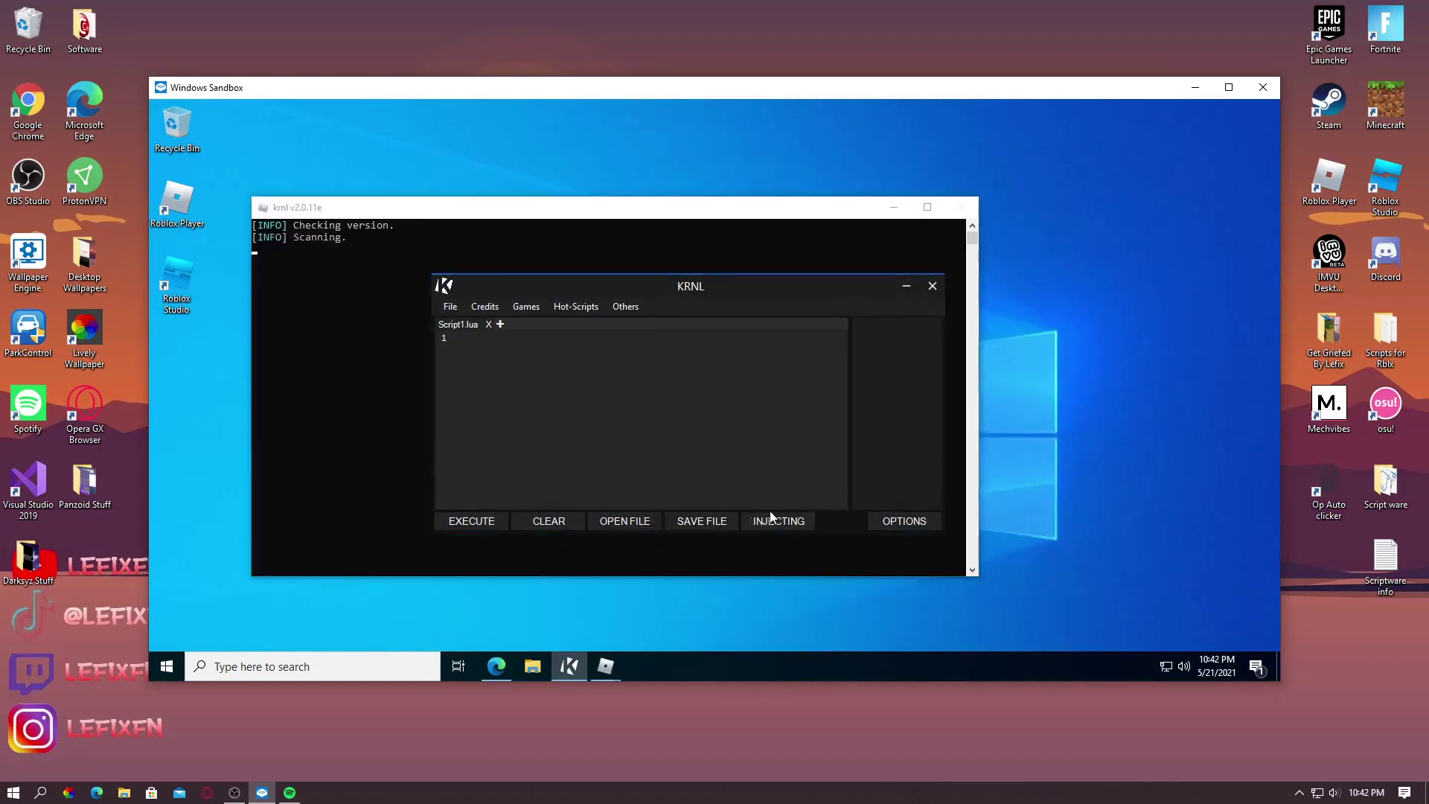
# Paste the copied key into the krnl console and submit it, then position the console and KRNL windows
pyautogui.moveTo(712, 289); pyautogui.dragTo(1051, 286)
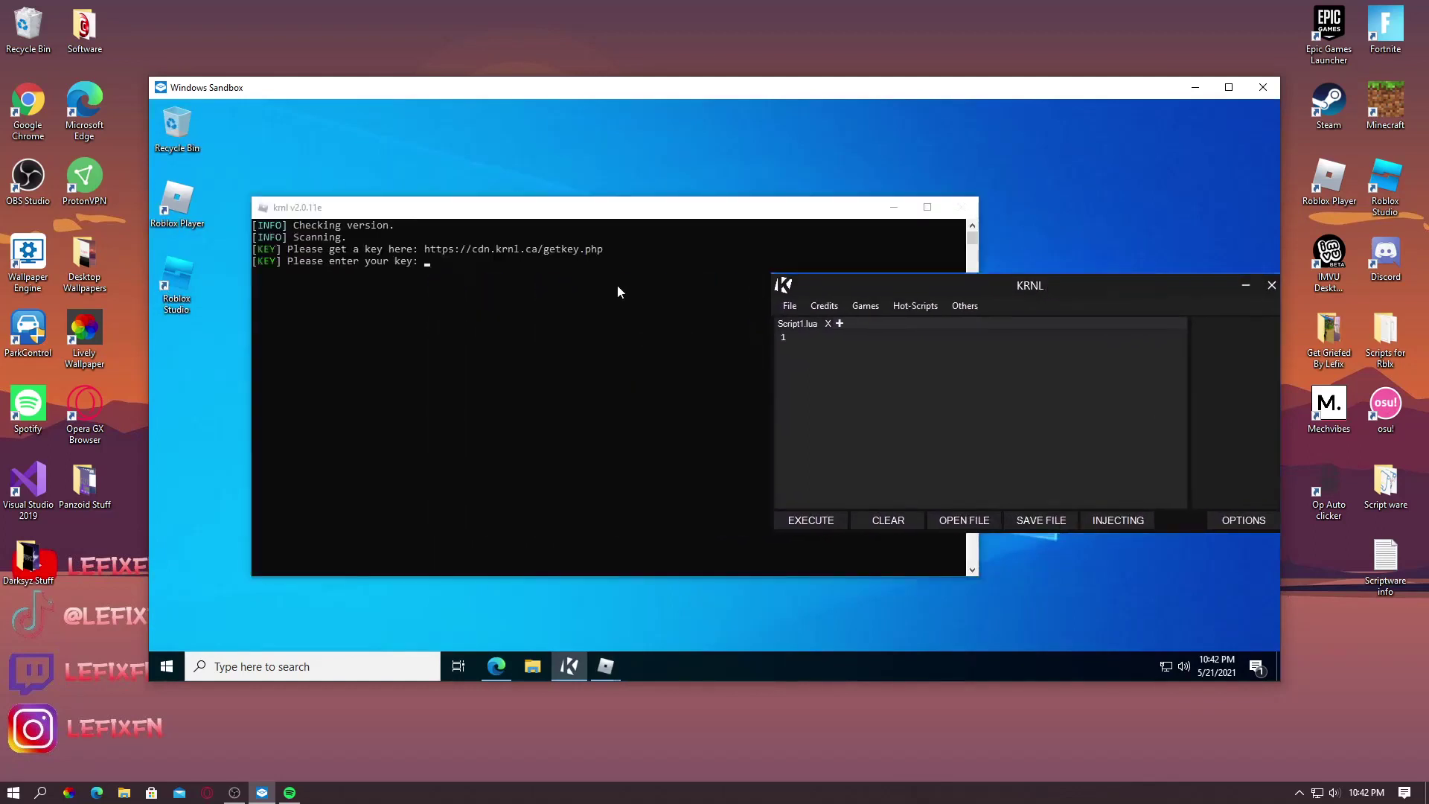
pyautogui.rightClick(434, 268)
pyautogui.press('super+g')
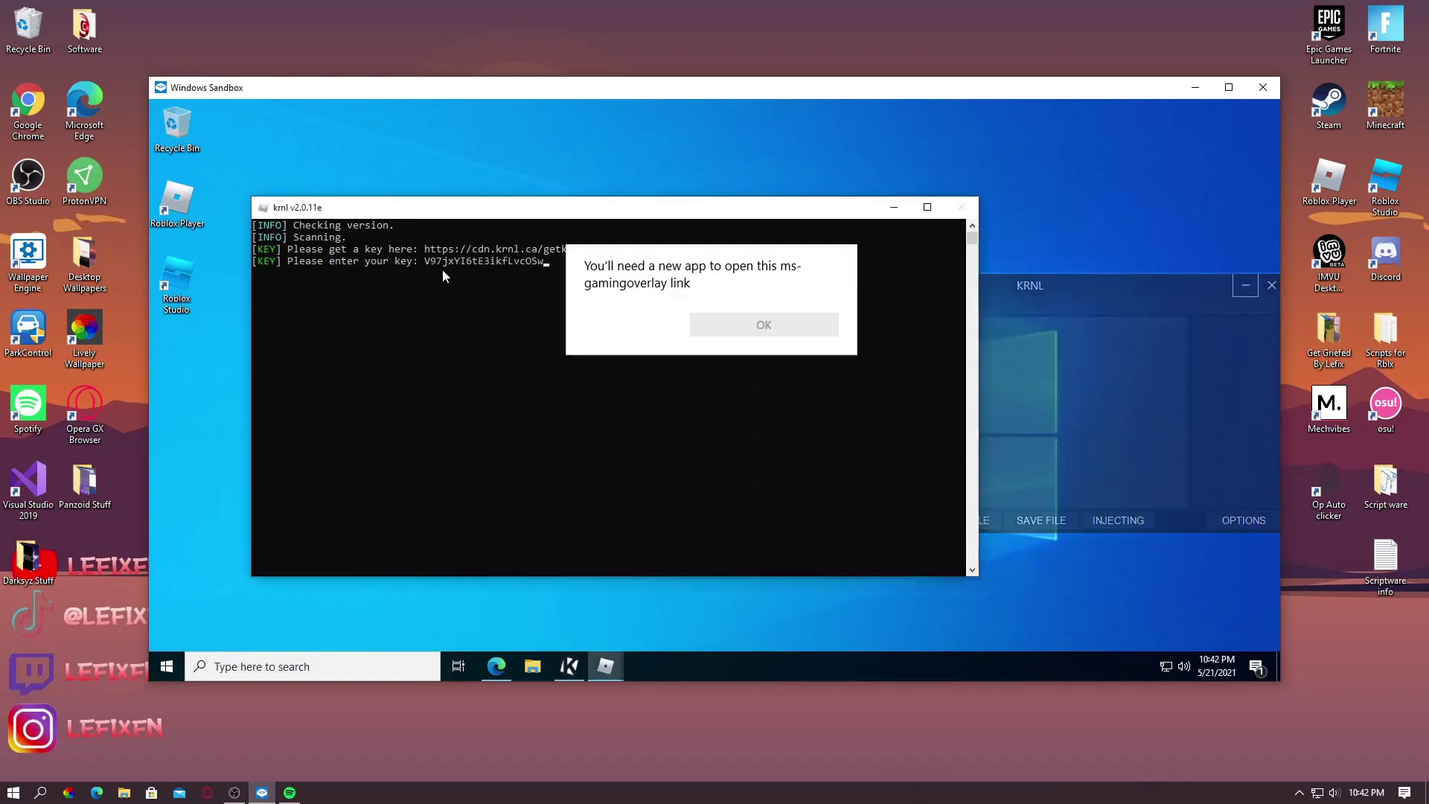
pyautogui.press('Escape')
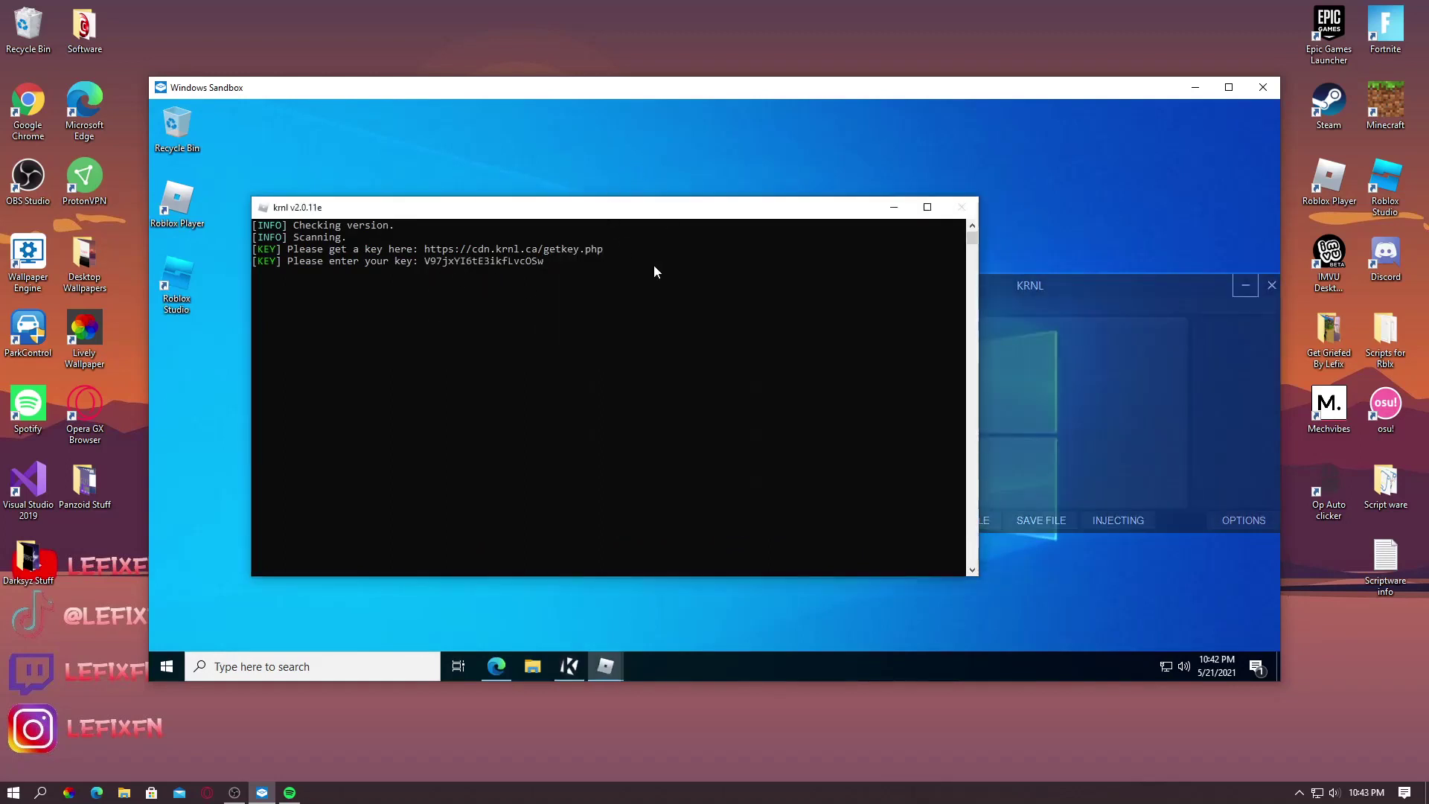
pyautogui.press('Return')
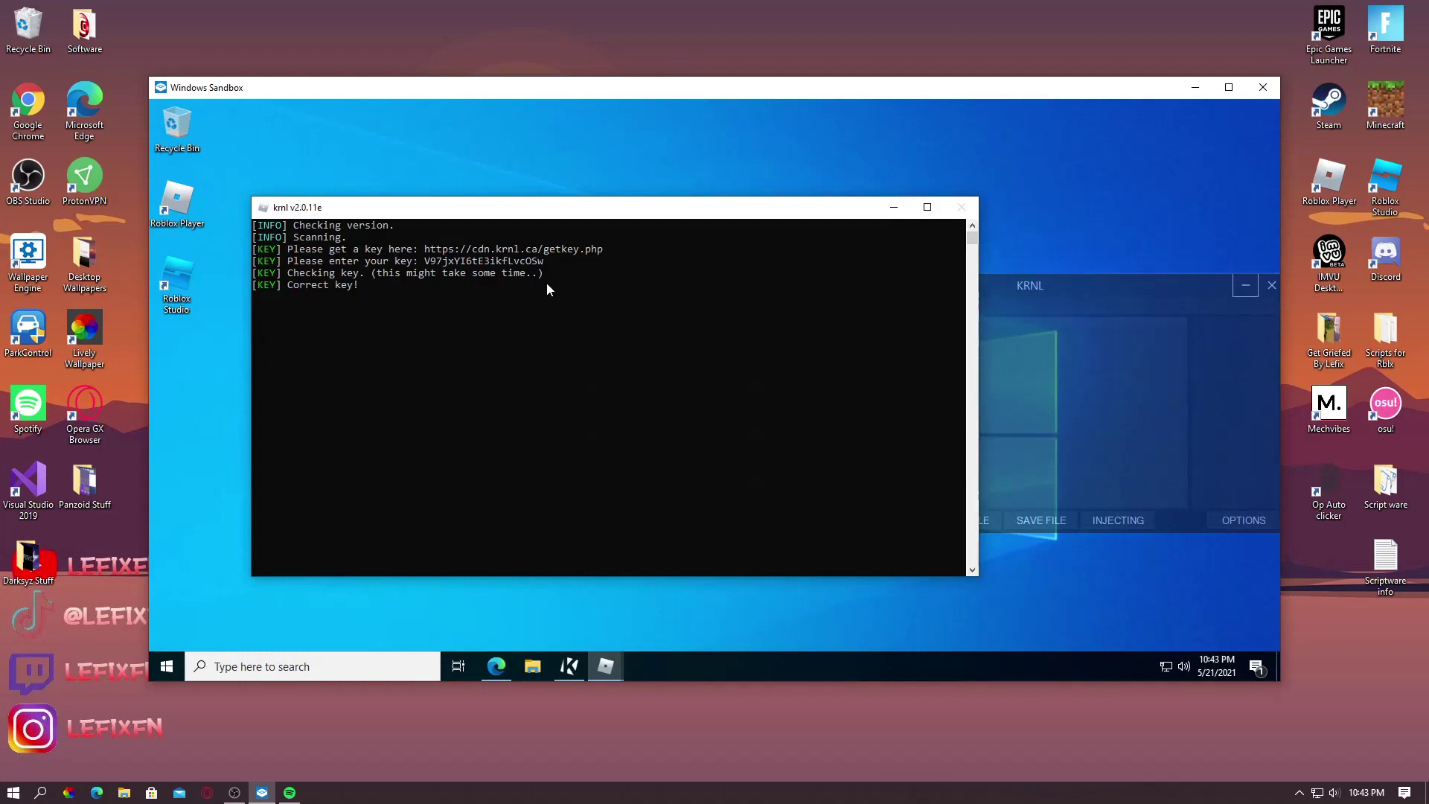
pyautogui.moveTo(587, 219); pyautogui.dragTo(524, 218)
pyautogui.moveTo(962, 289); pyautogui.dragTo(740, 325)
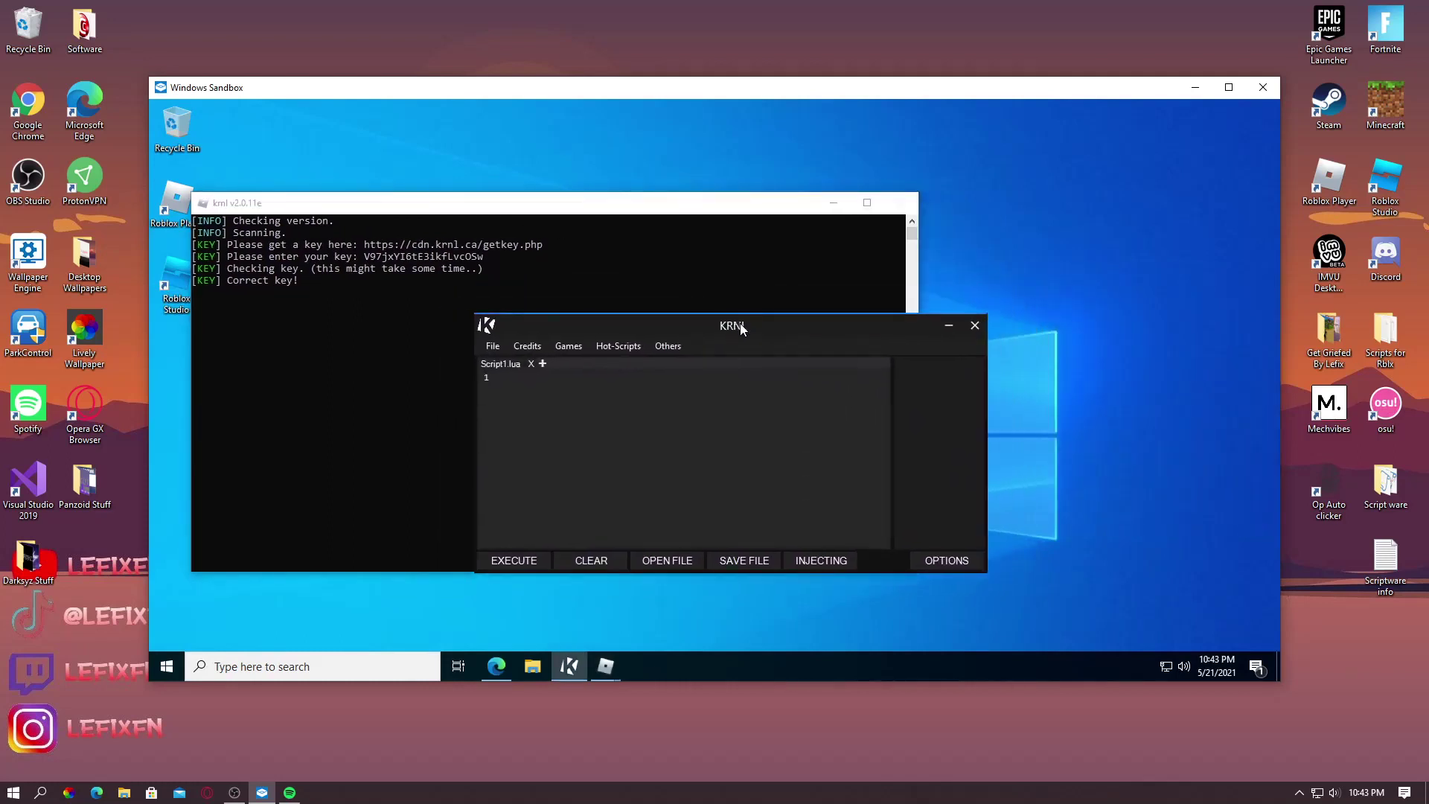
# Minimize the krnl console and bring the Roblox game to the front with KRNL beside it
pyautogui.click(948, 325)
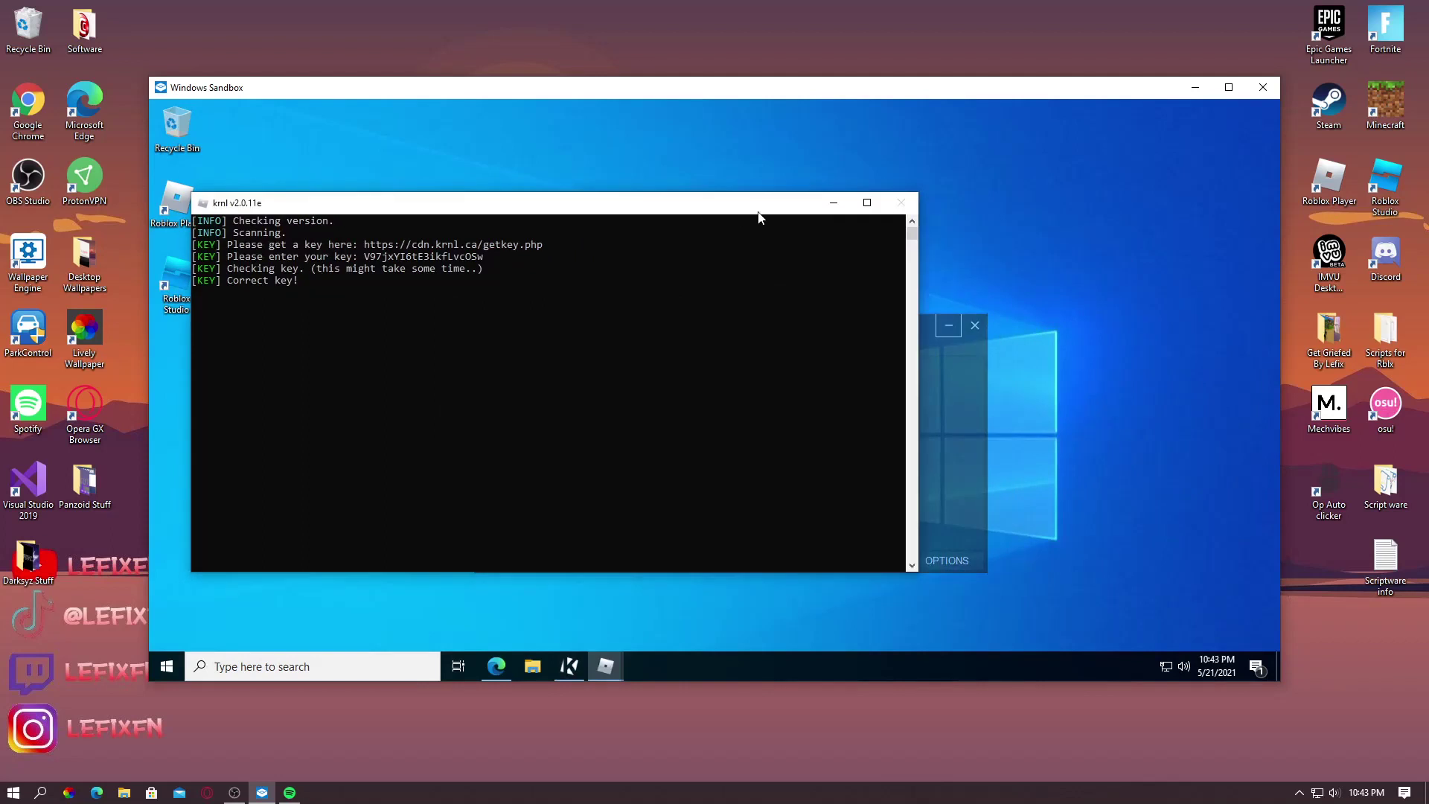
pyautogui.click(833, 202)
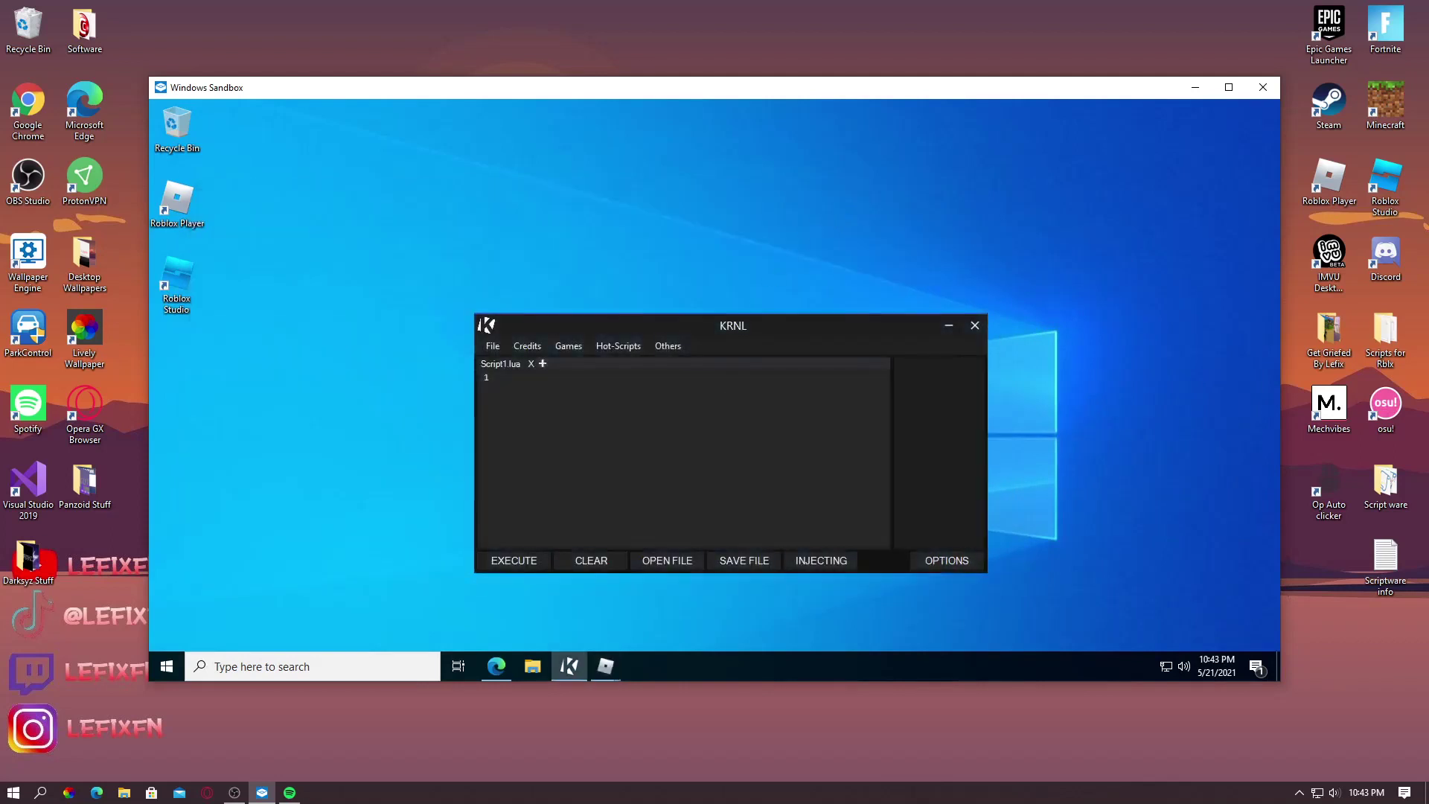
pyautogui.moveTo(594, 665)
pyautogui.click(568, 622)
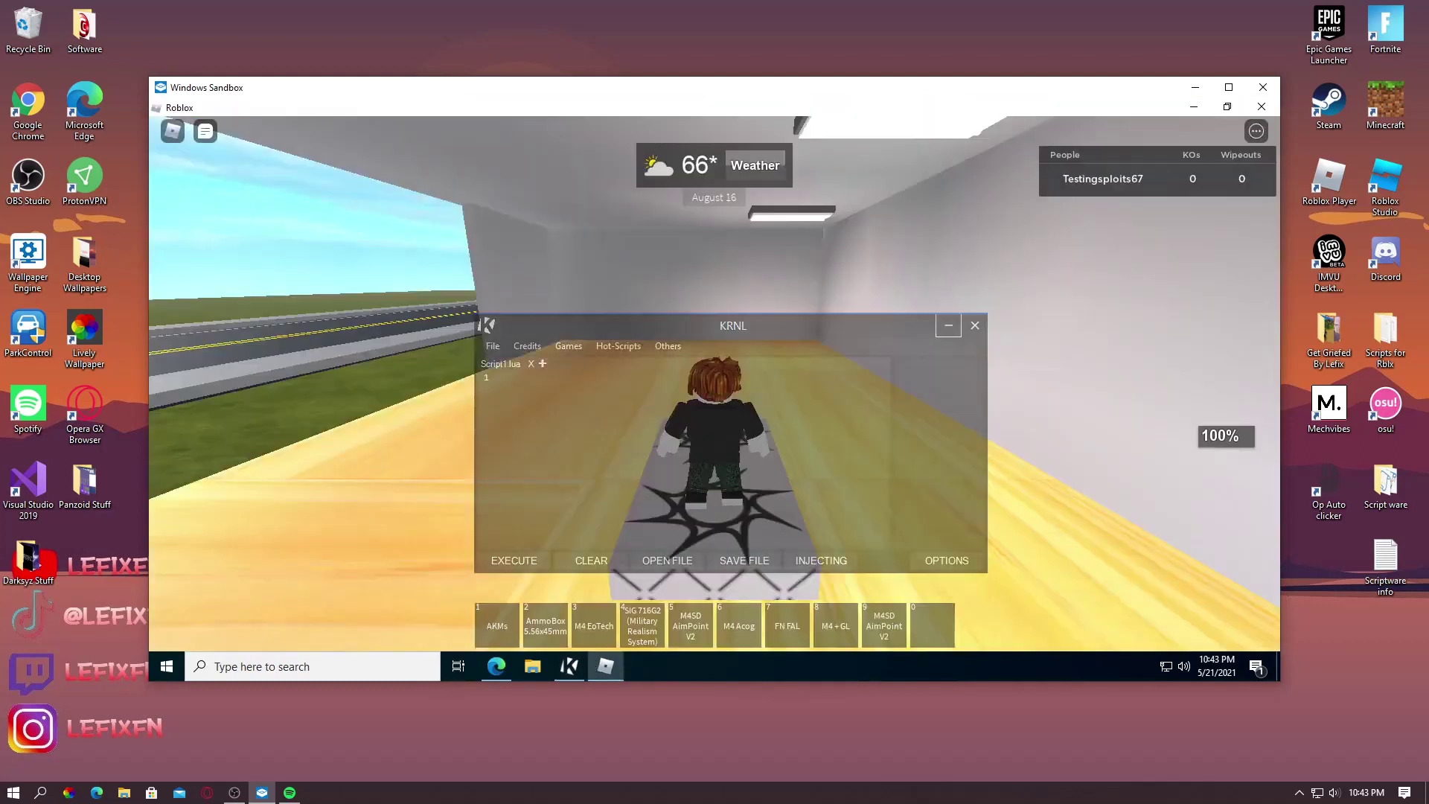
pyautogui.moveTo(679, 320); pyautogui.dragTo(941, 247)
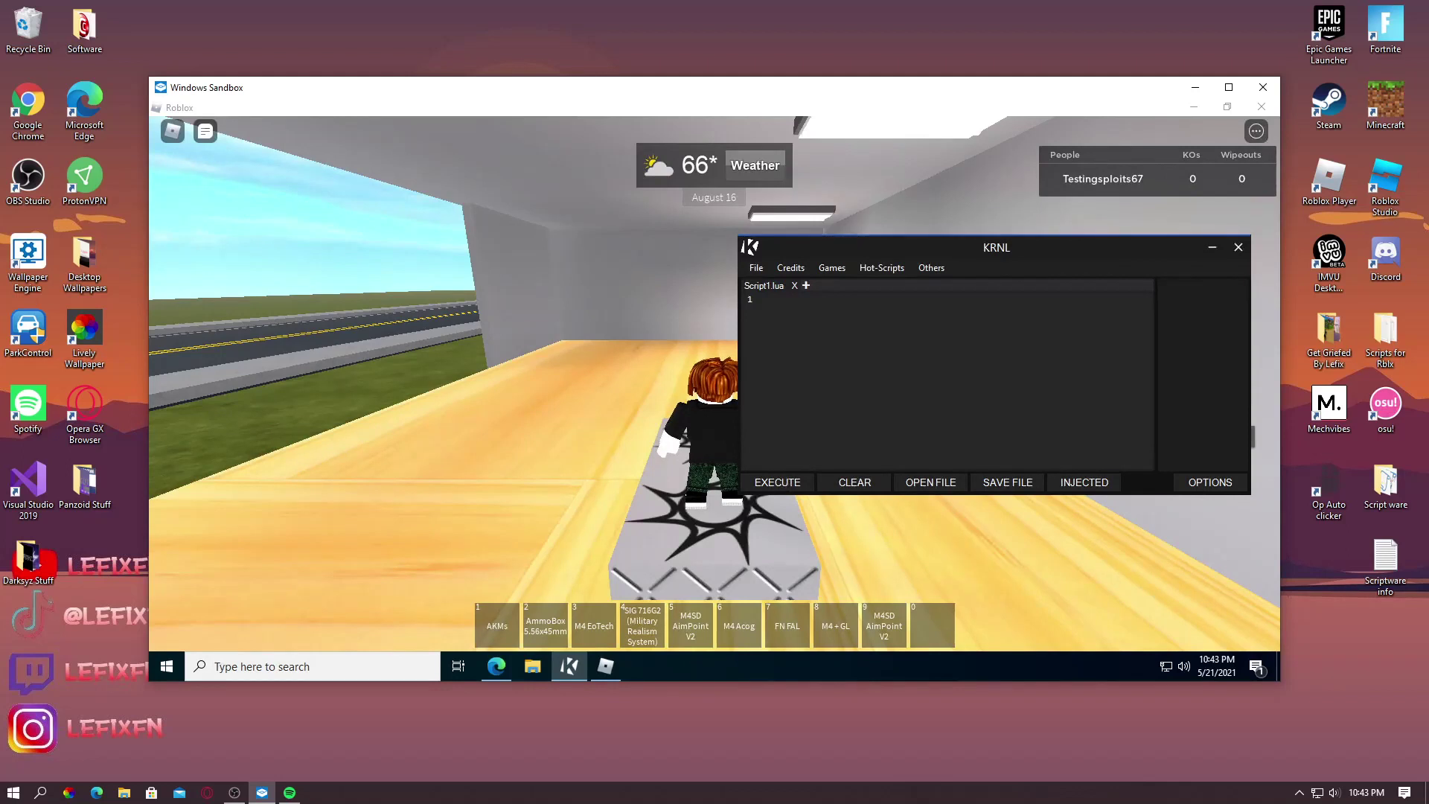
# Run the Infinite Yield hot-script in the game and minimize KRNL
pyautogui.click(877, 268)
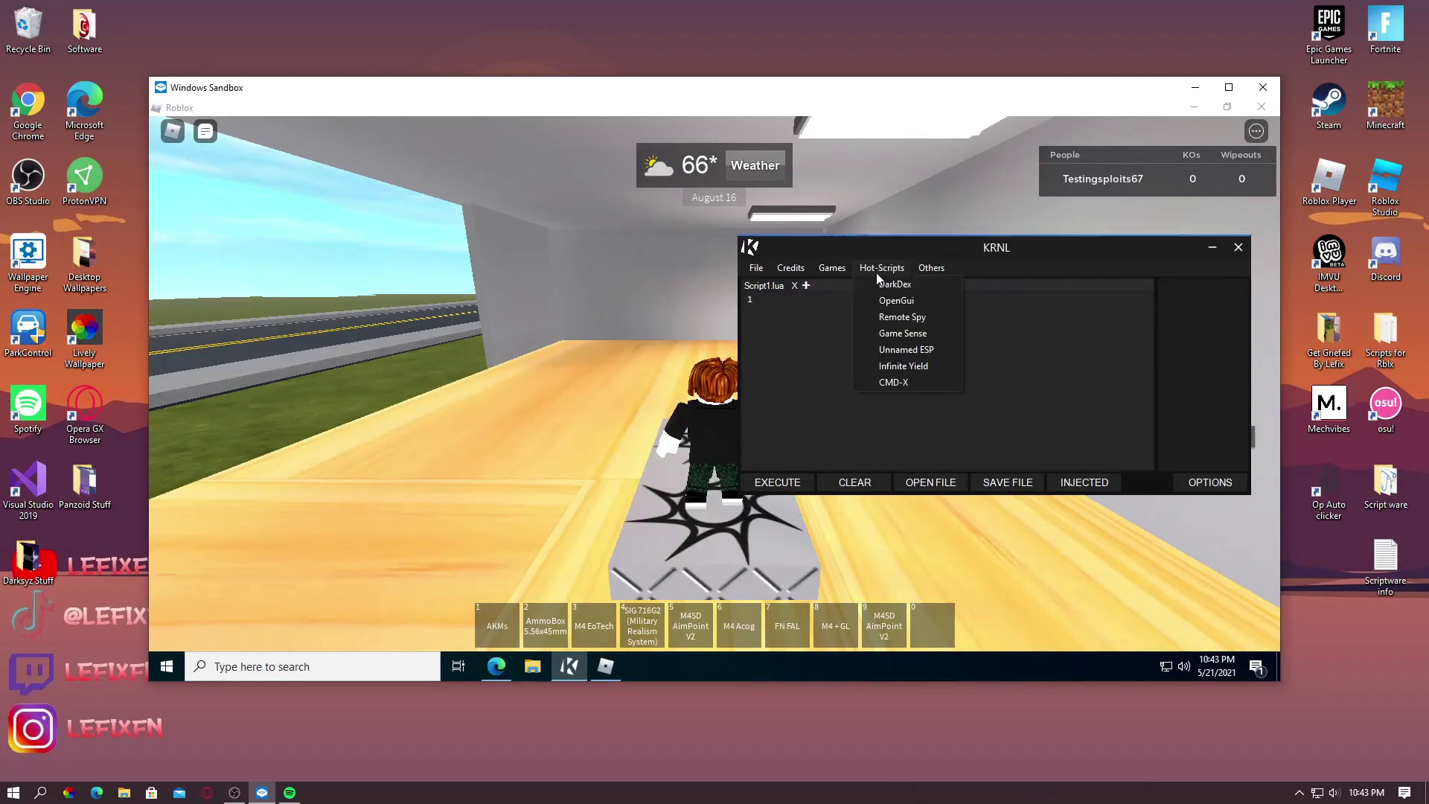
pyautogui.click(903, 366)
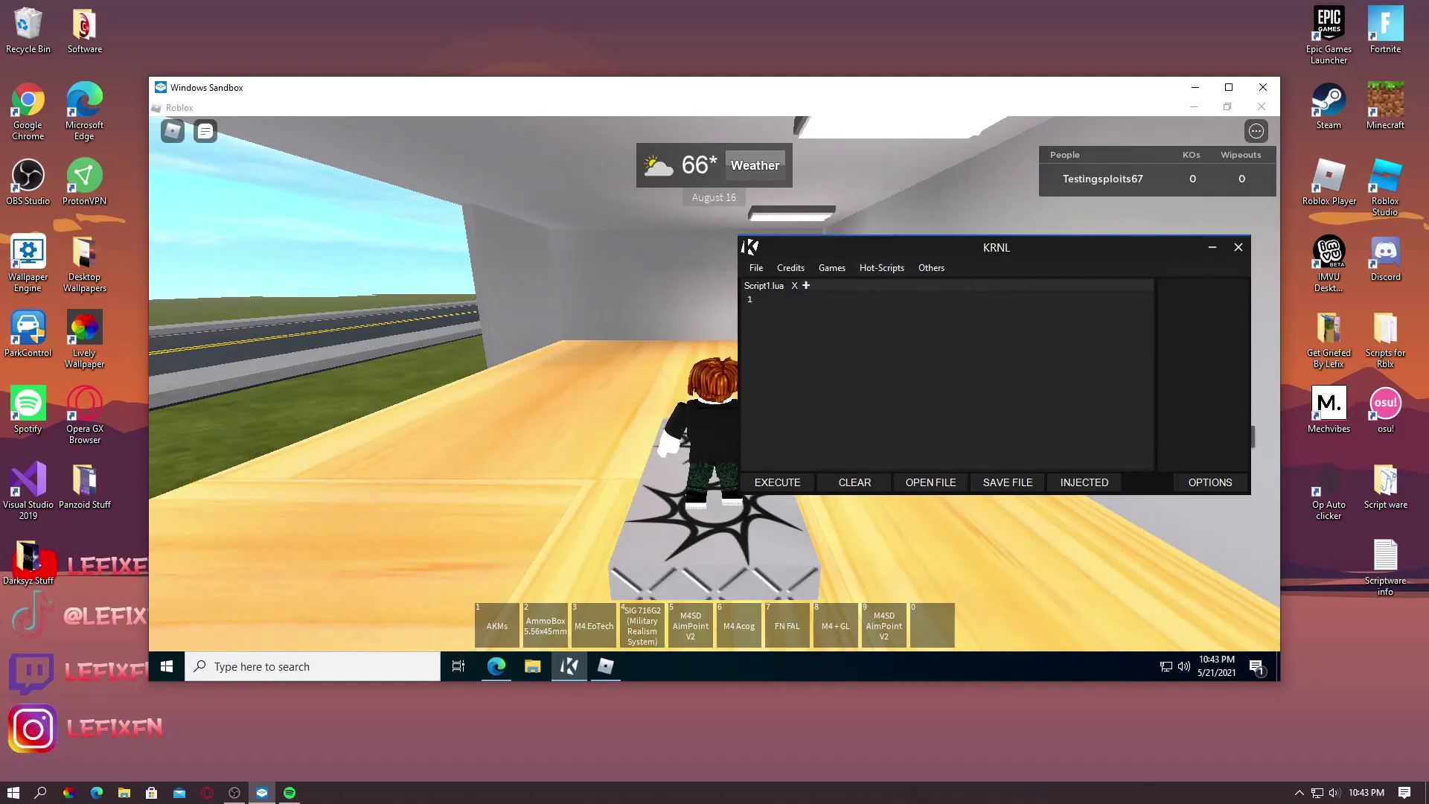
pyautogui.click(1213, 248)
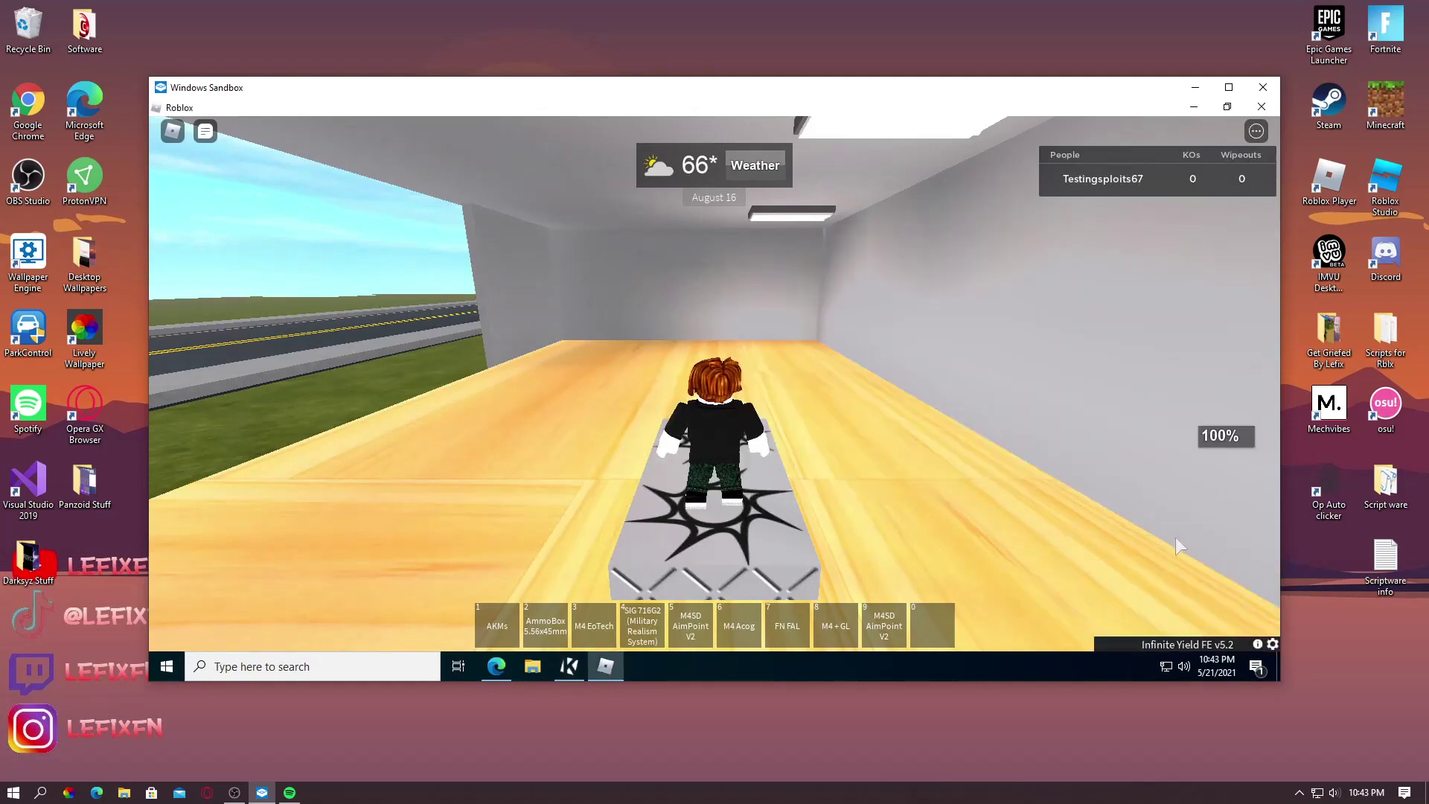
pyautogui.moveTo(1163, 637)
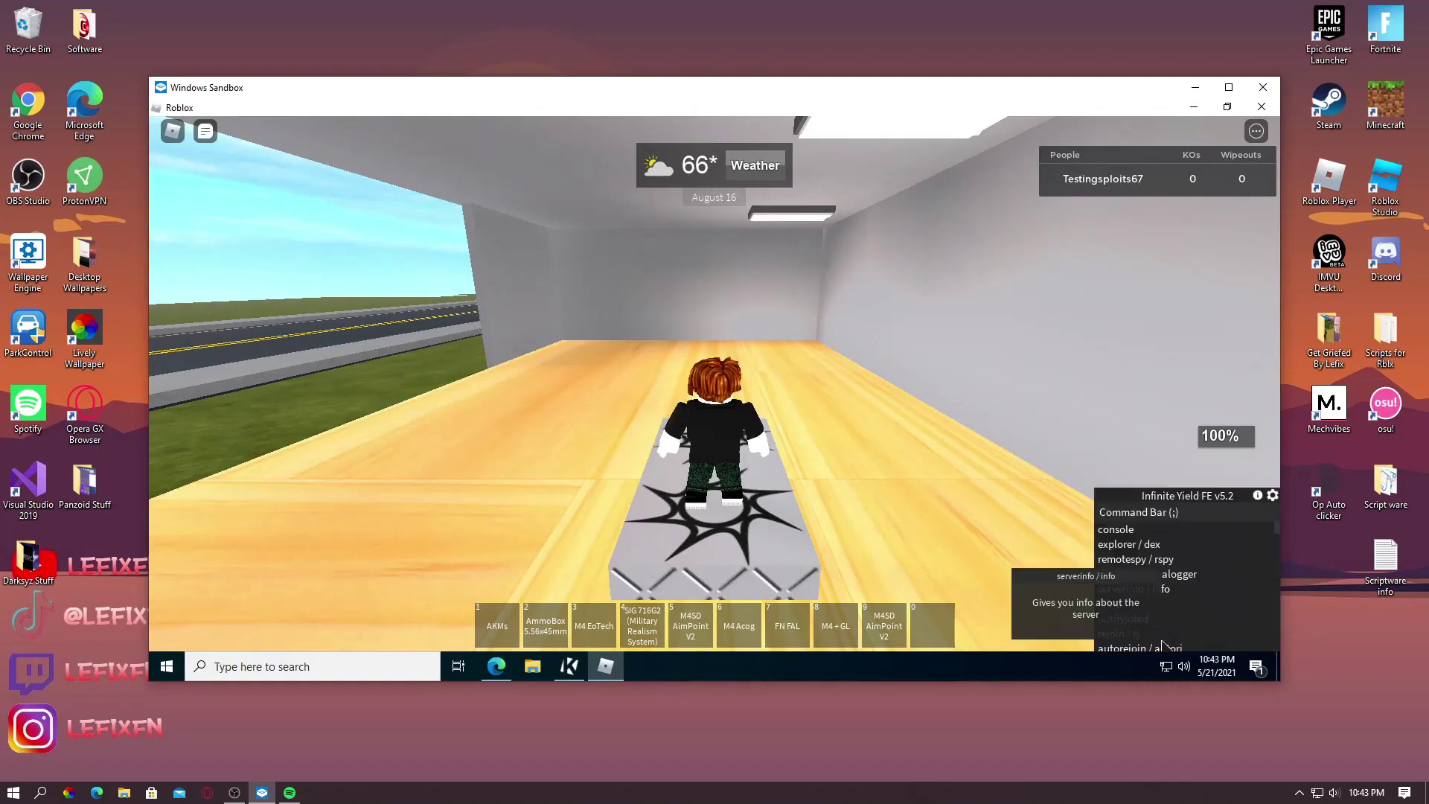
# Run the fly command in Infinite Yield and fly the character toward the dummies
pyautogui.click(1158, 516)
pyautogui.write('fly')
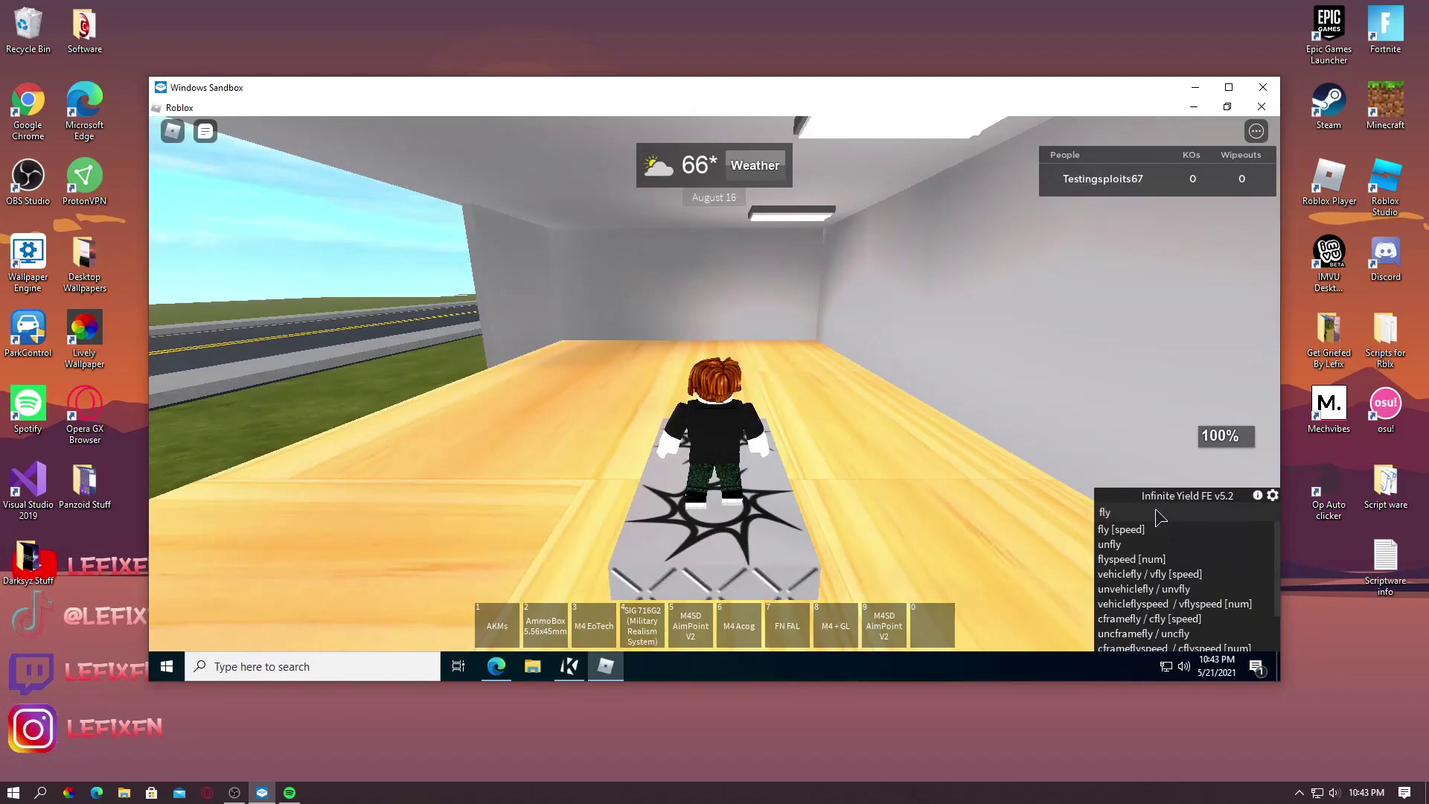
pyautogui.press('Return')
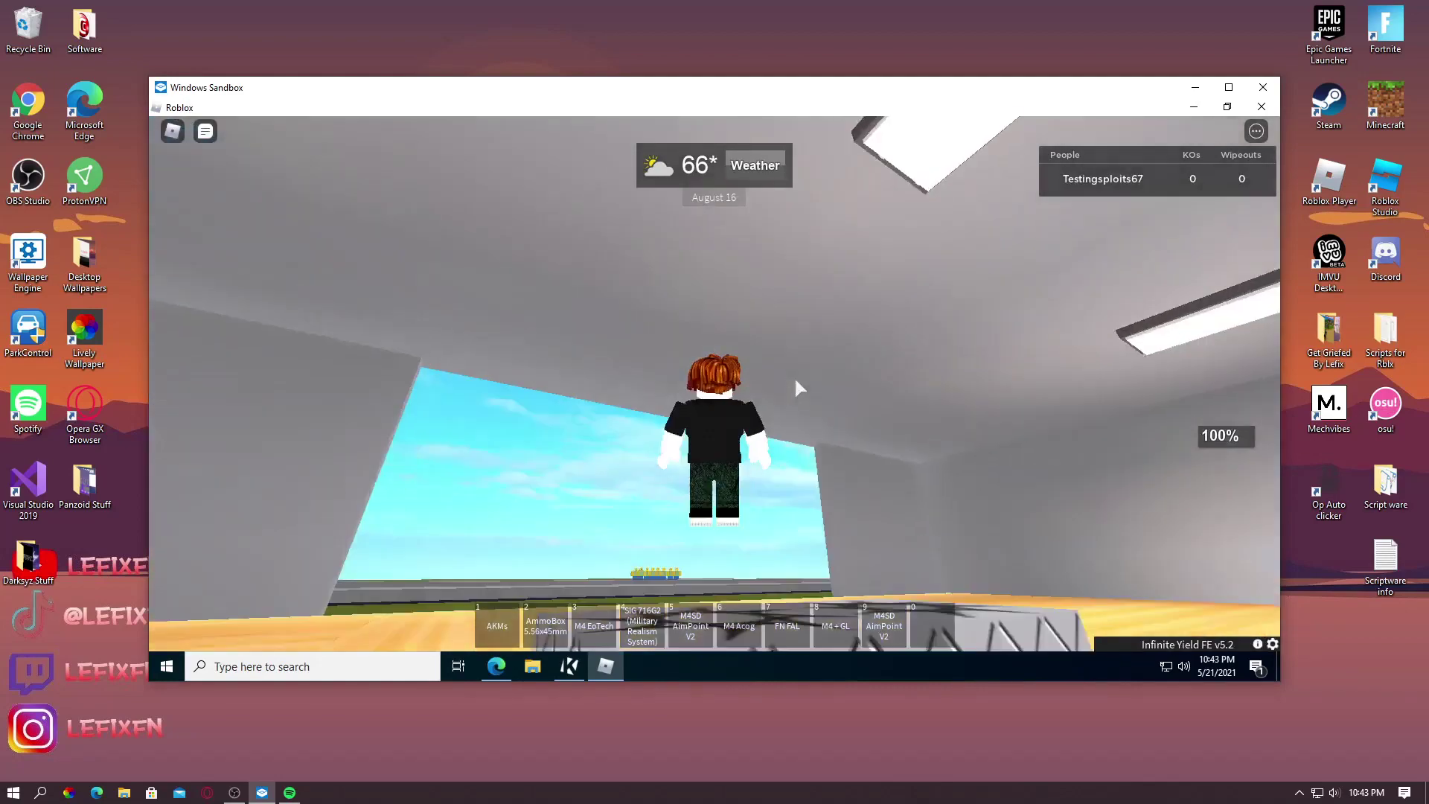
pyautogui.scroll(5, 793, 376)
pyautogui.scroll(-5, 793, 377)
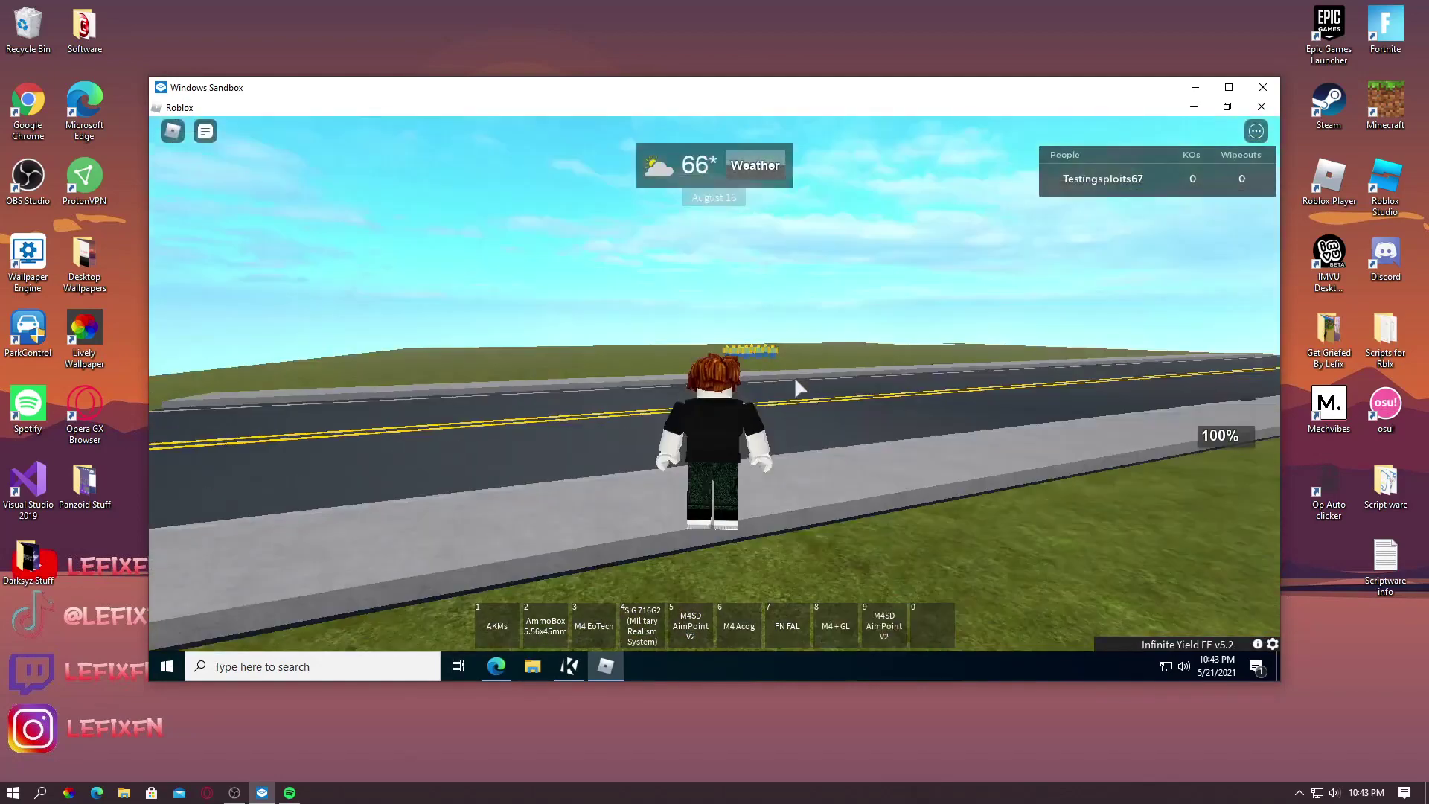
pyautogui.press('w')
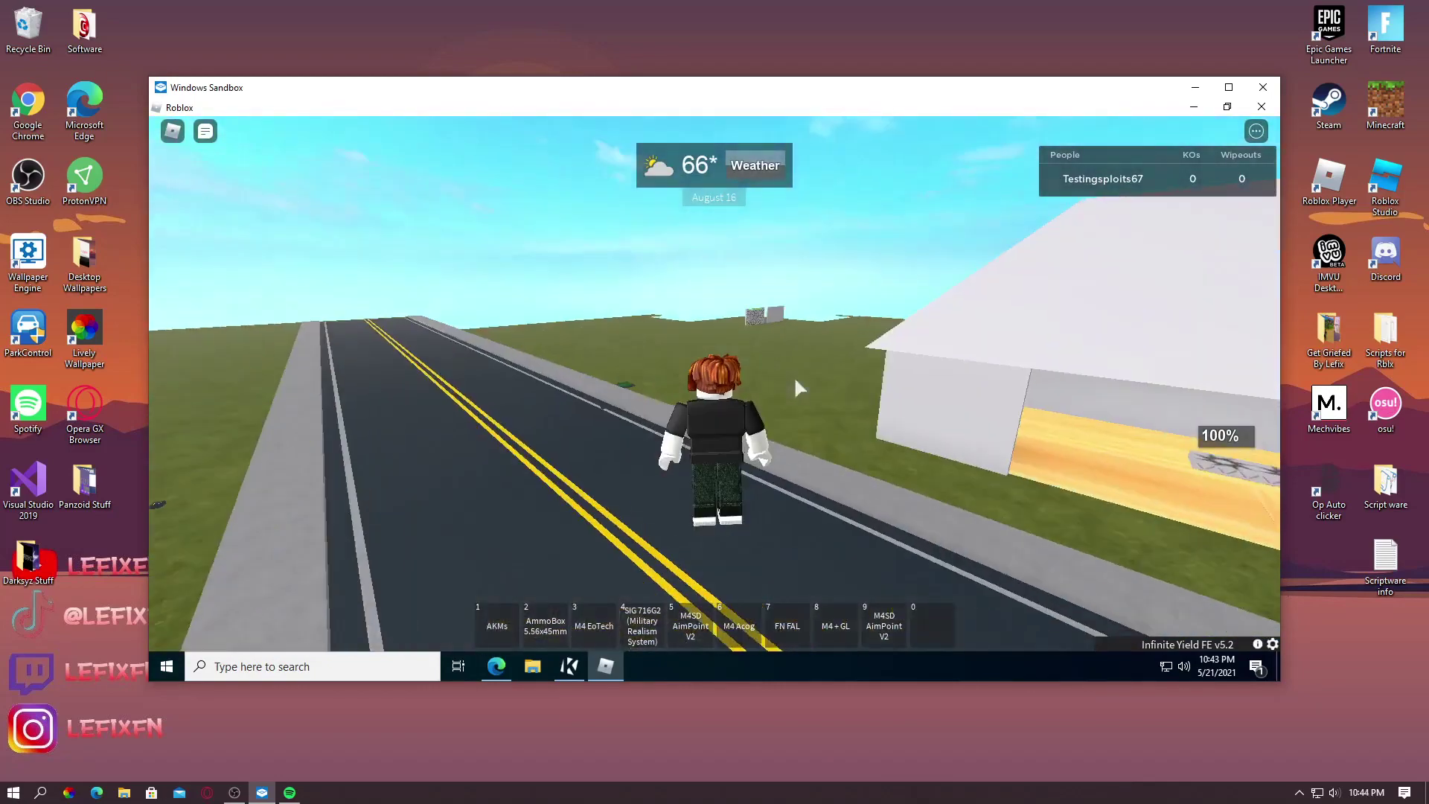
pyautogui.press('Right')
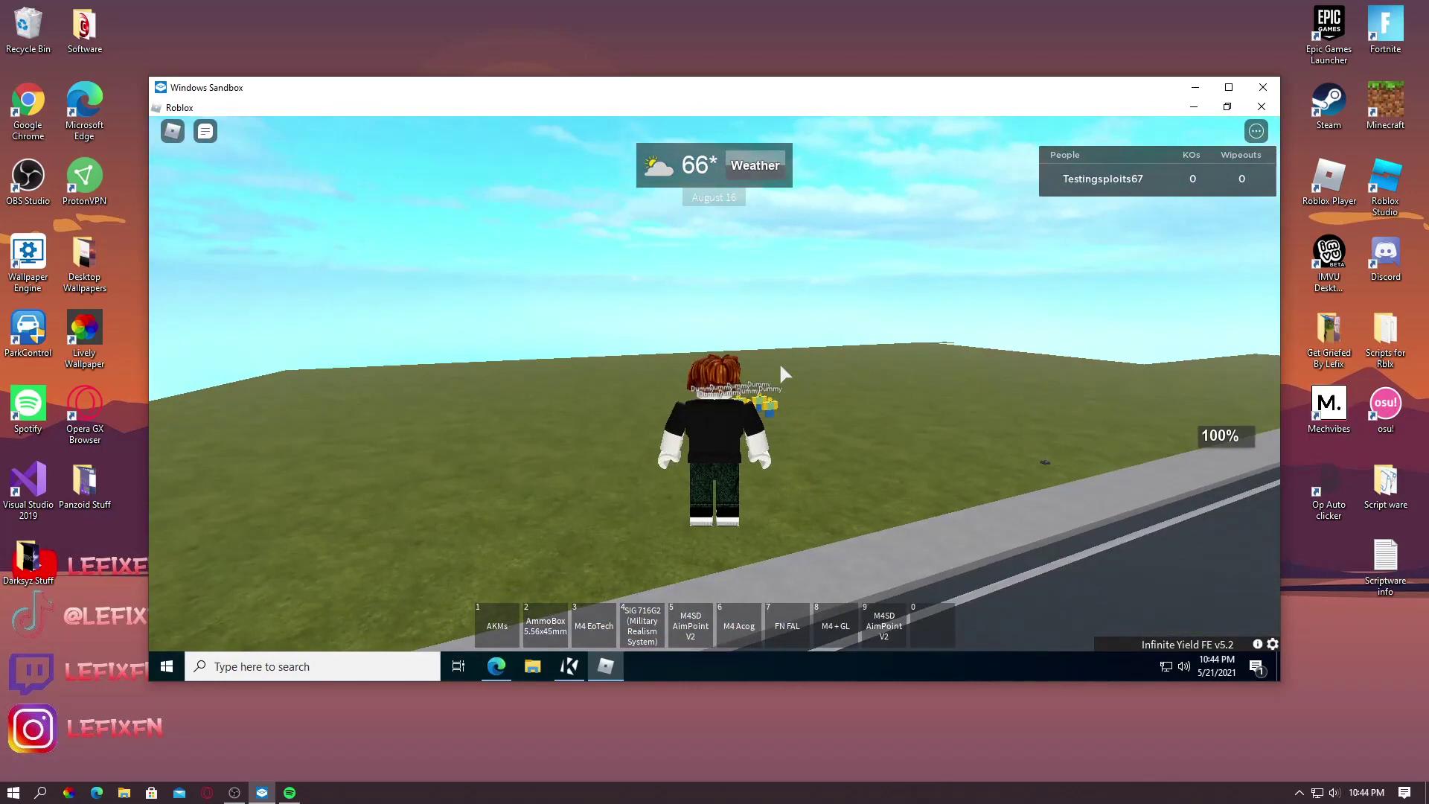
# Run unfly in the Infinite Yield command bar to stop flying
pyautogui.moveTo(1125, 645)
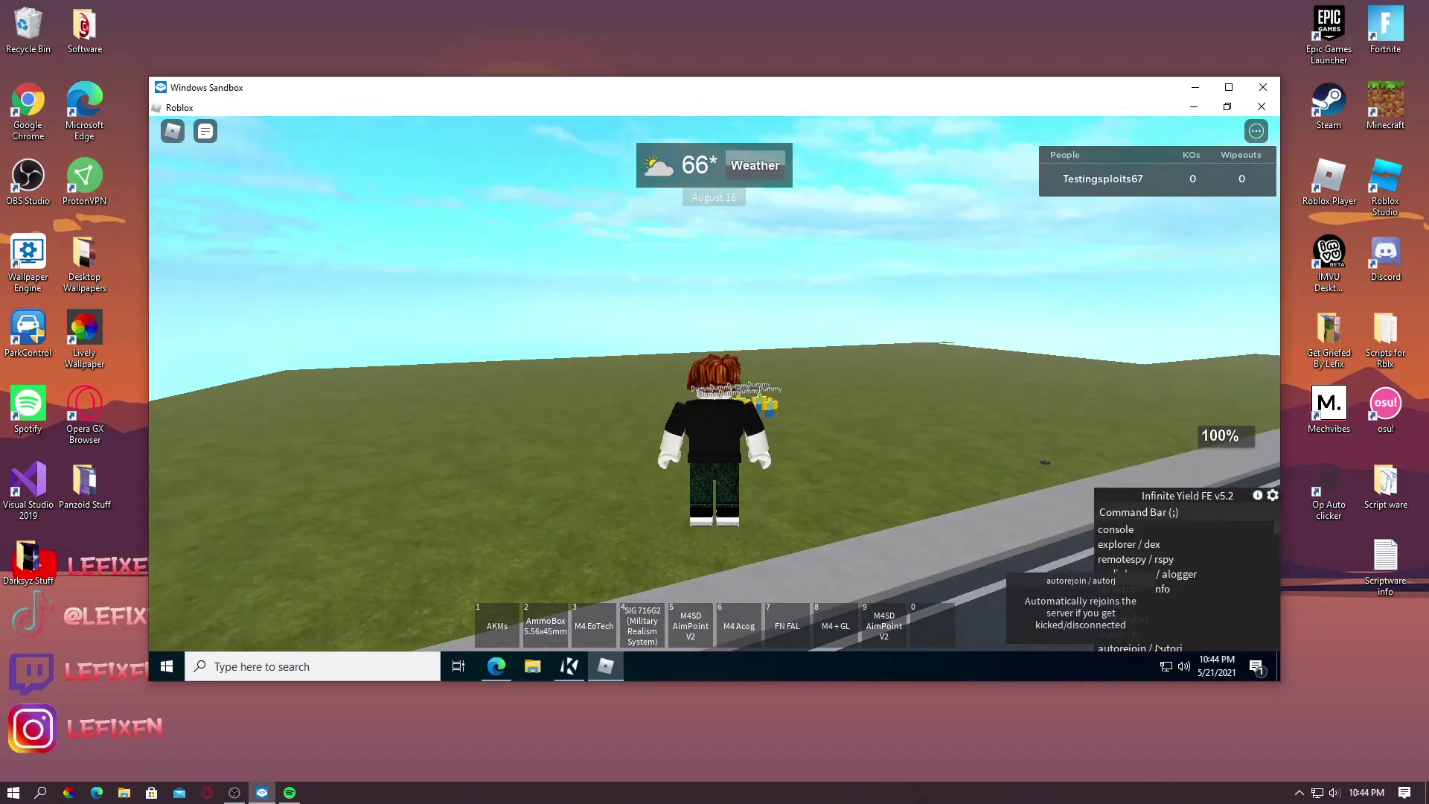
pyautogui.click(1139, 514)
pyautogui.write('u')
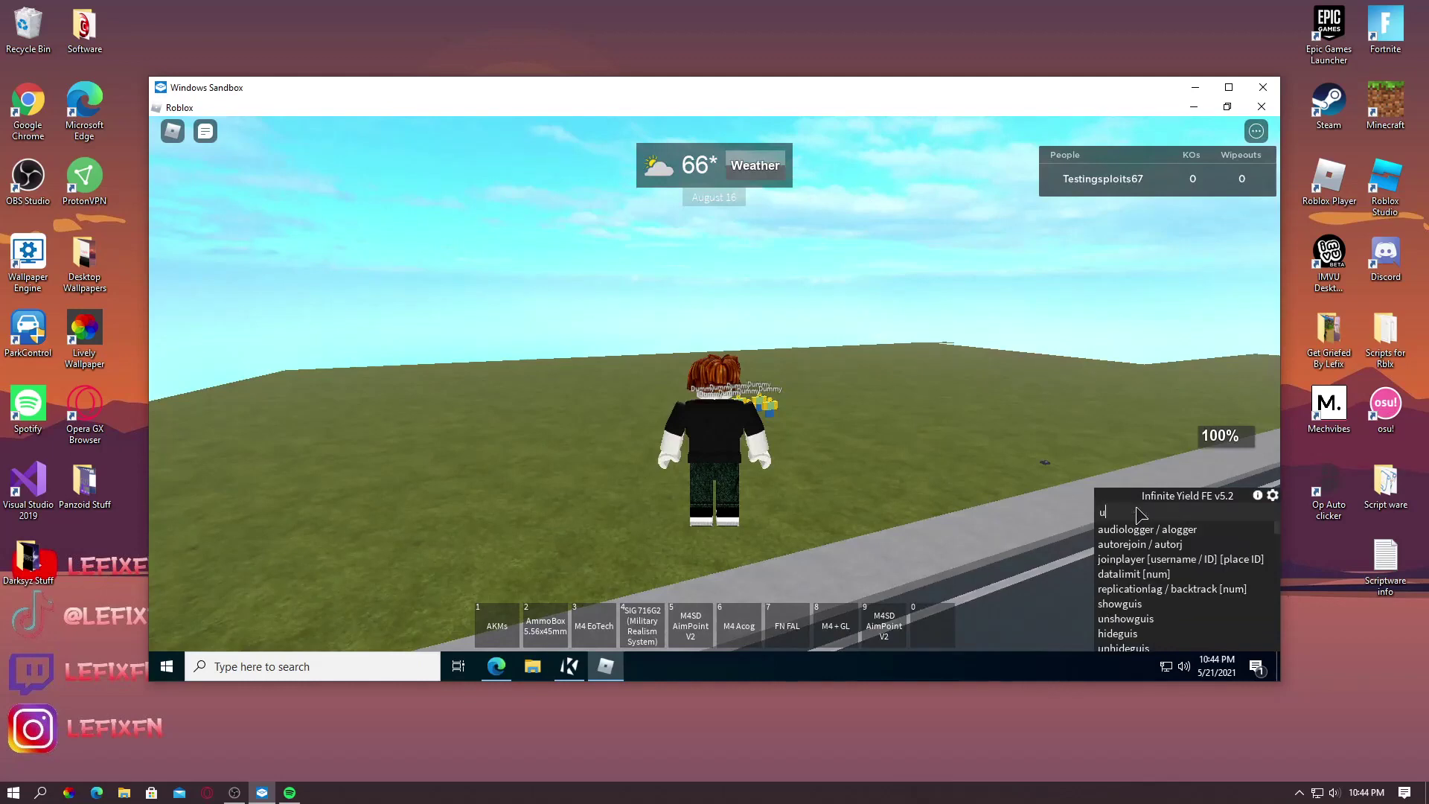
pyautogui.write('nfly')
pyautogui.press('Return')
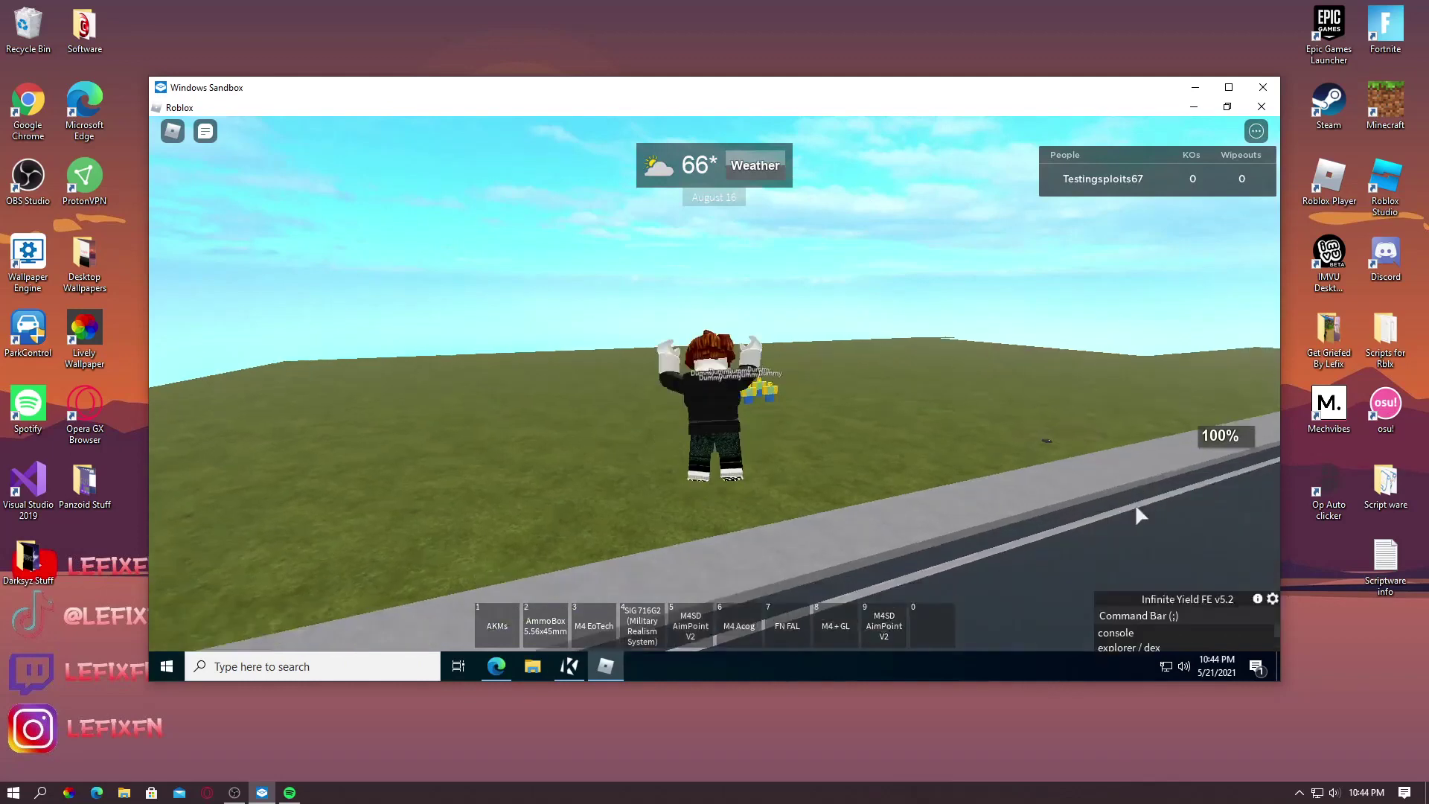
# Set walk speed with 'speed 70' and run the character across the road and back
pyautogui.click(1137, 521)
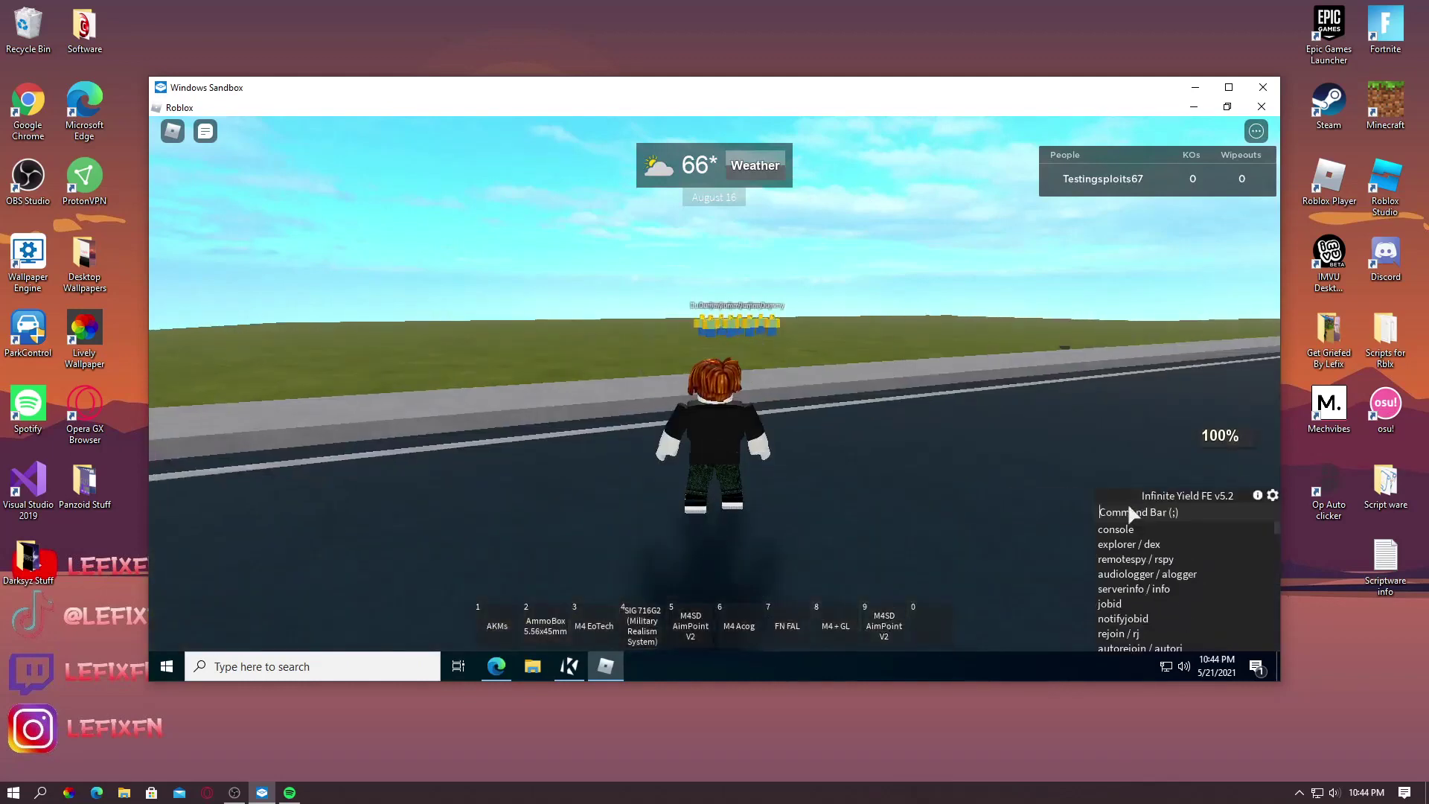
pyautogui.write('speed')
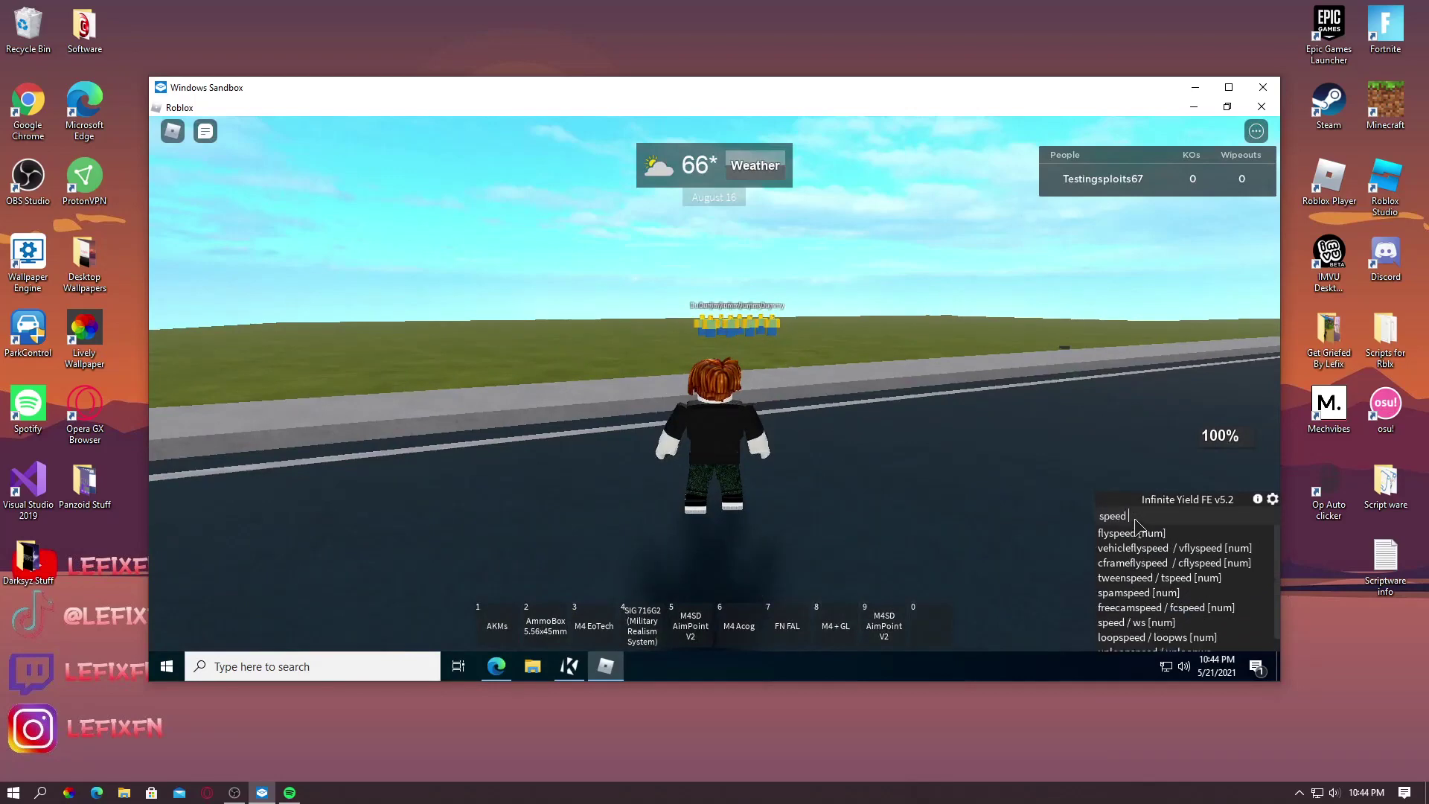
pyautogui.write(' 70')
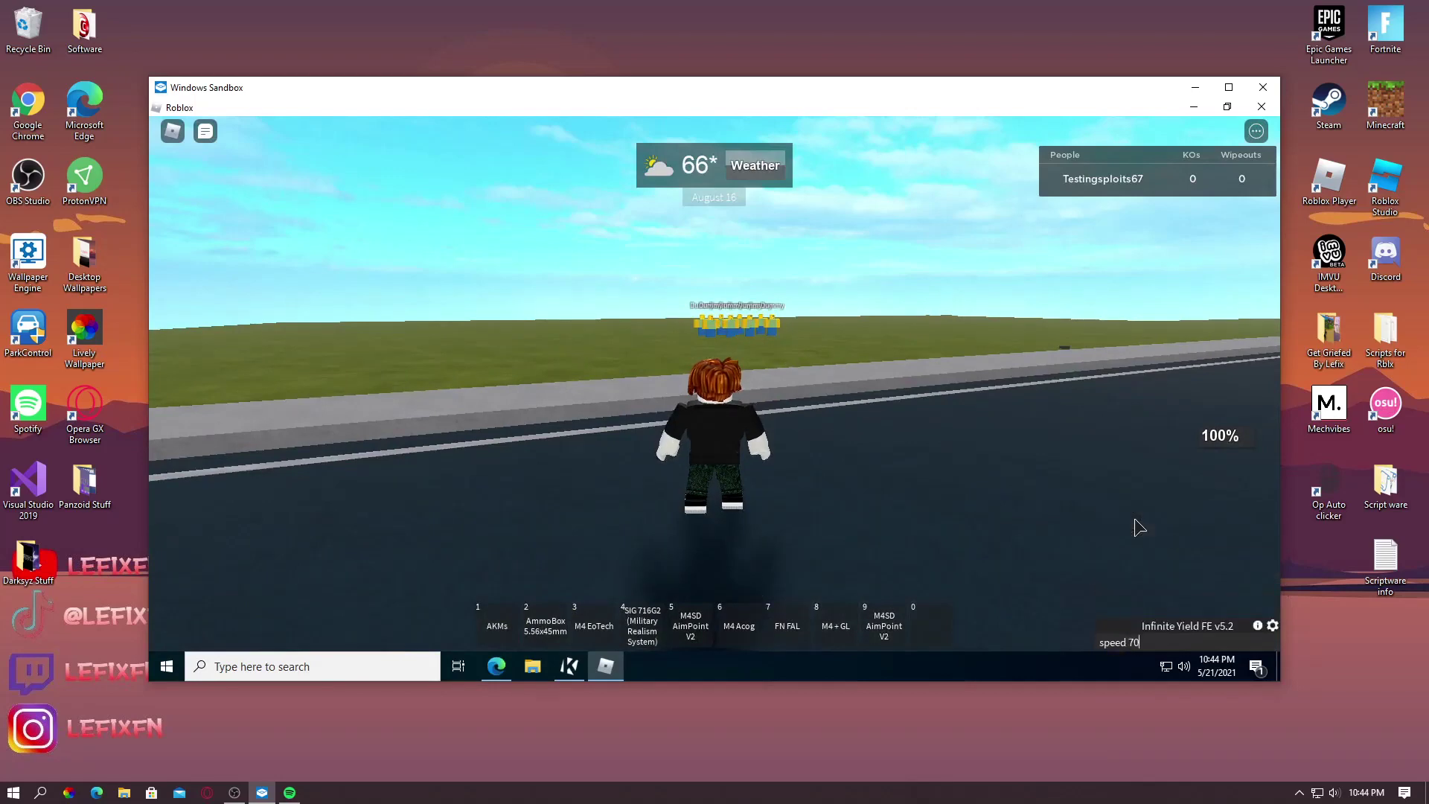
pyautogui.press('Return')
pyautogui.press('w')
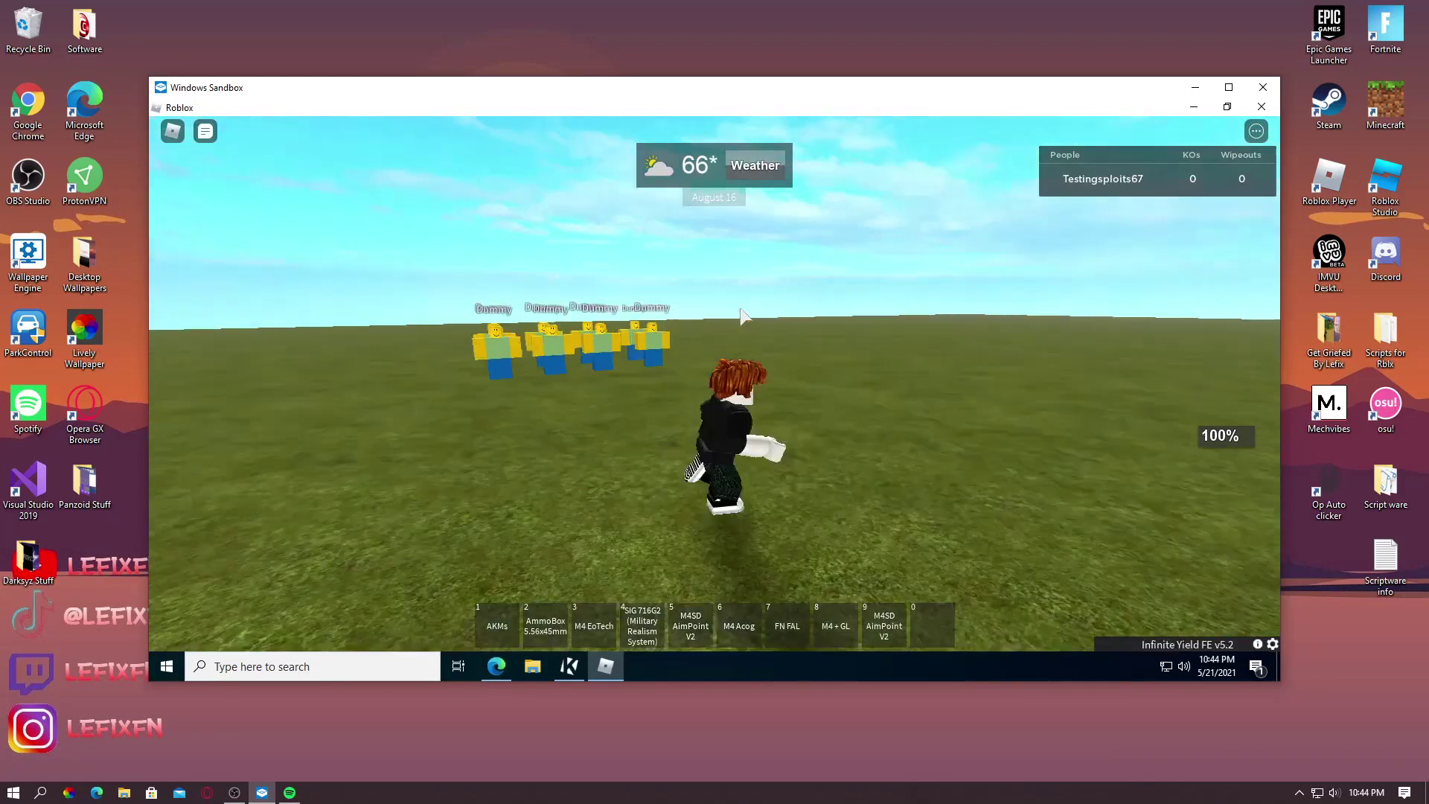
pyautogui.press('Left')
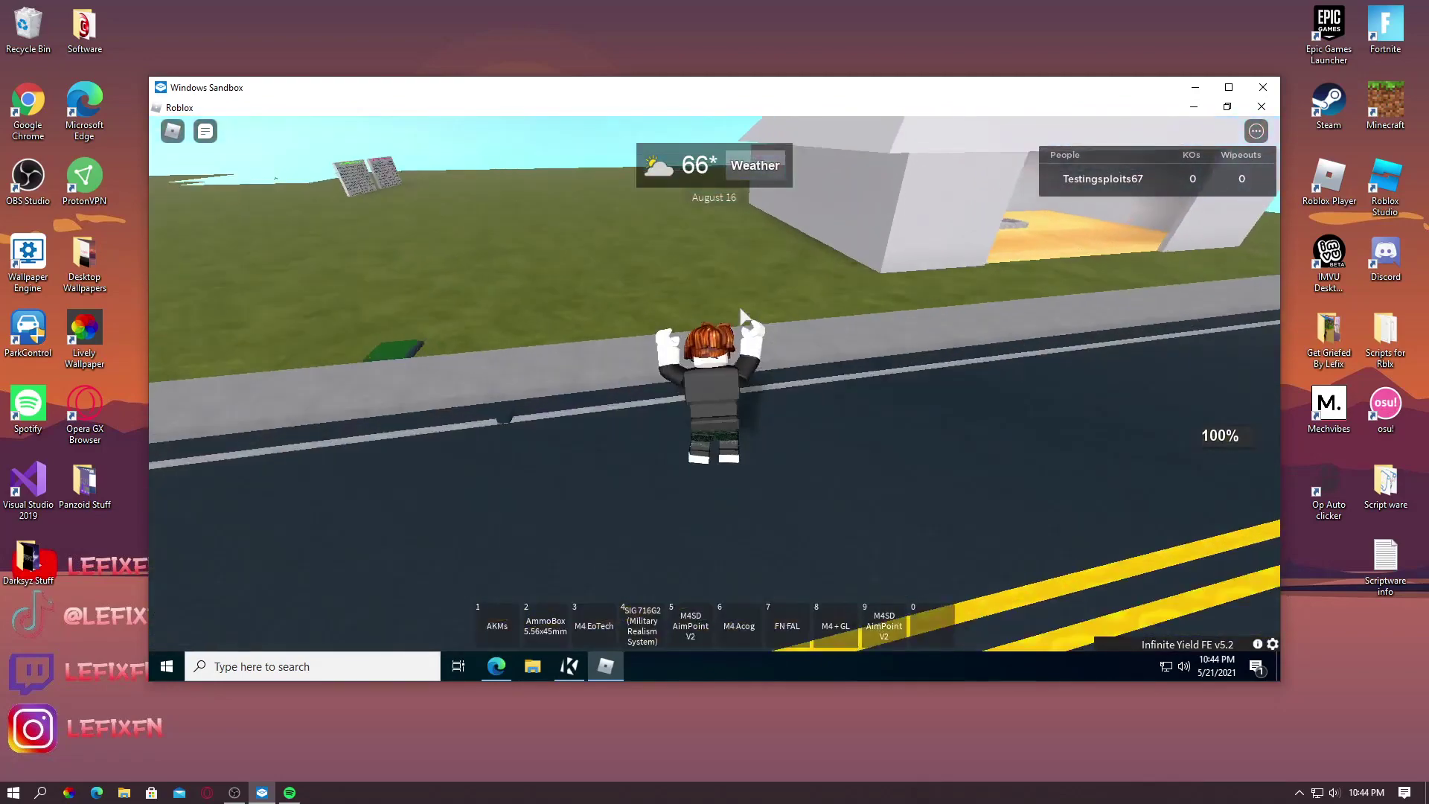
pyautogui.press('Right')
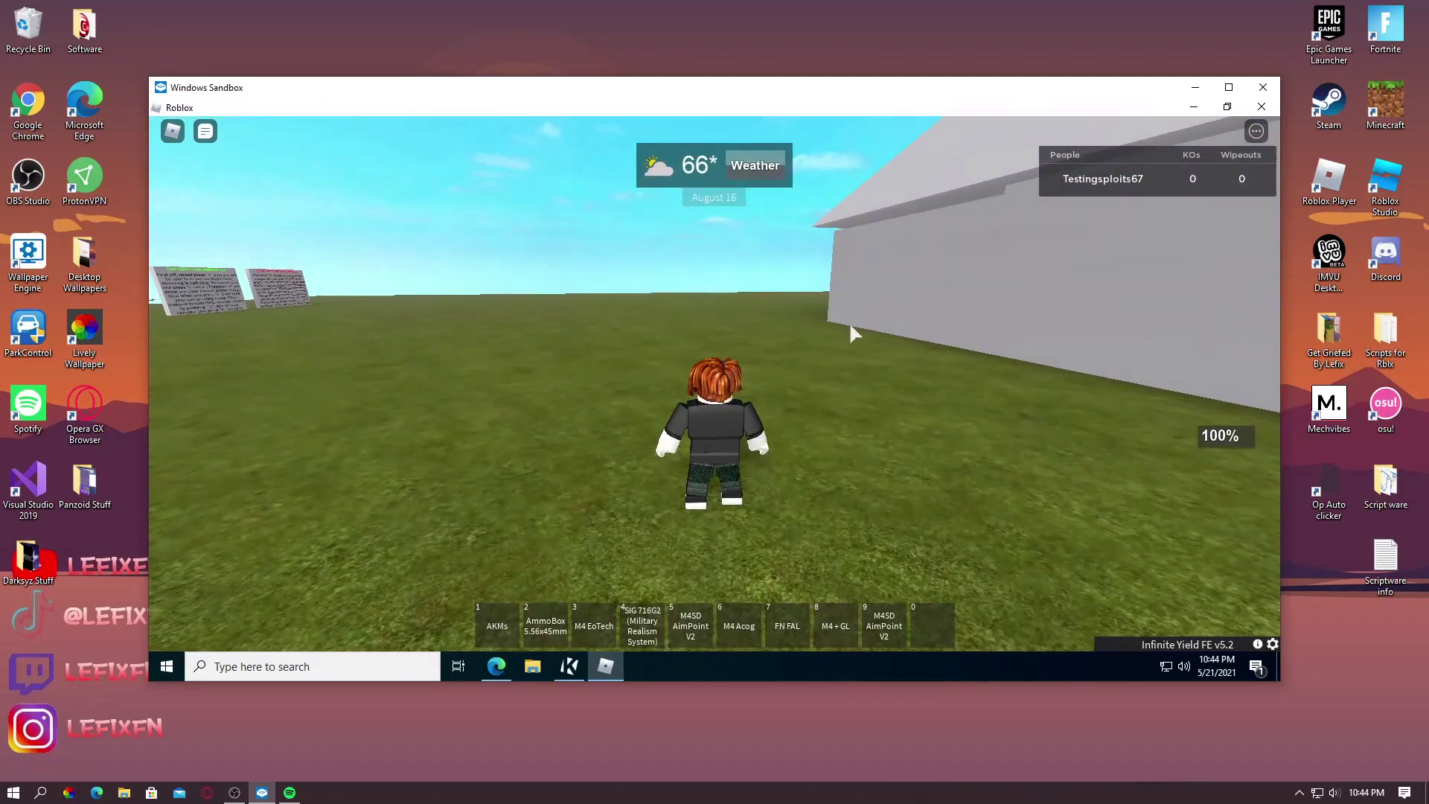
# Leave the Roblox experience and move the restored KRNL window to the left
pyautogui.press('Escape')
pyautogui.press('l')
pyautogui.press('Return')
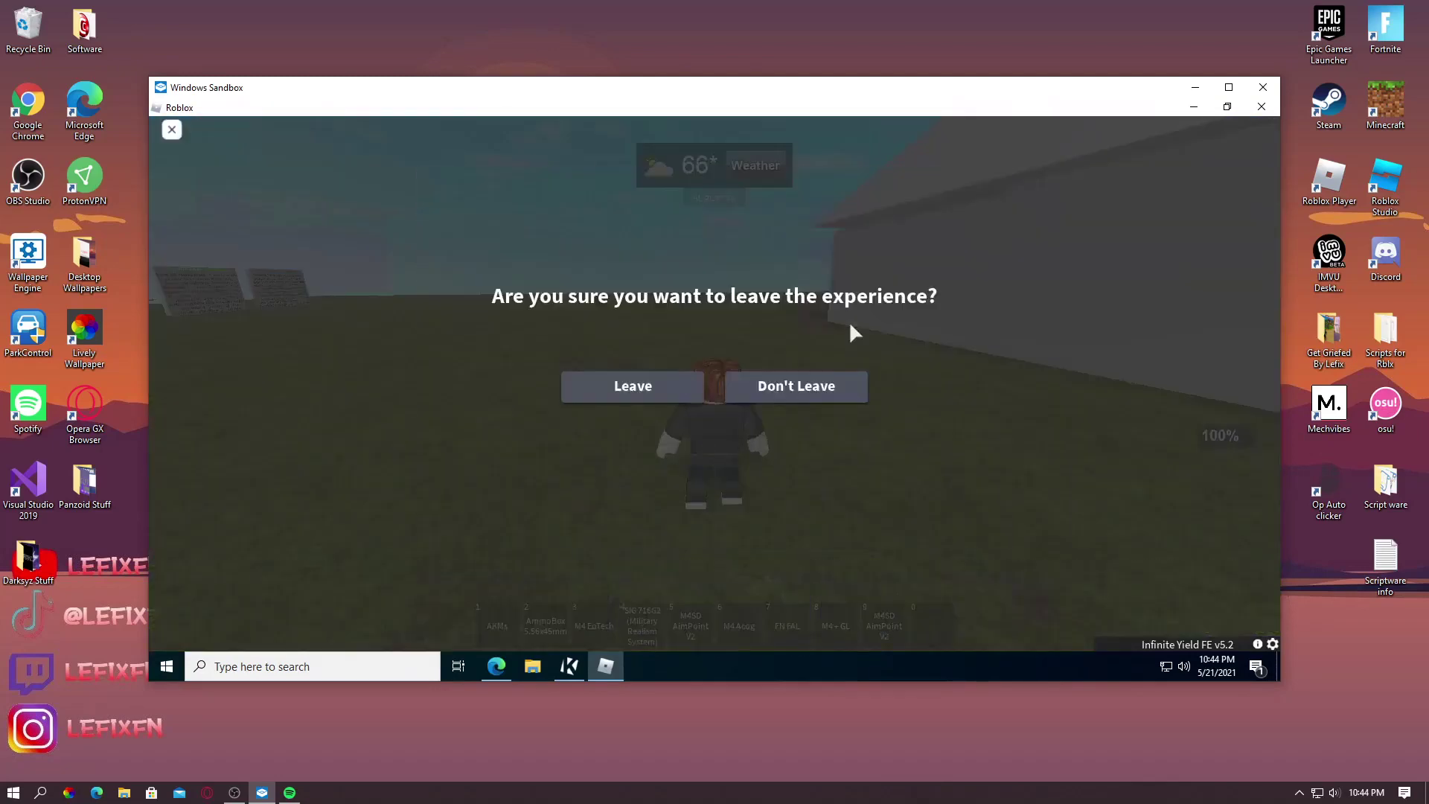
pyautogui.click(569, 666)
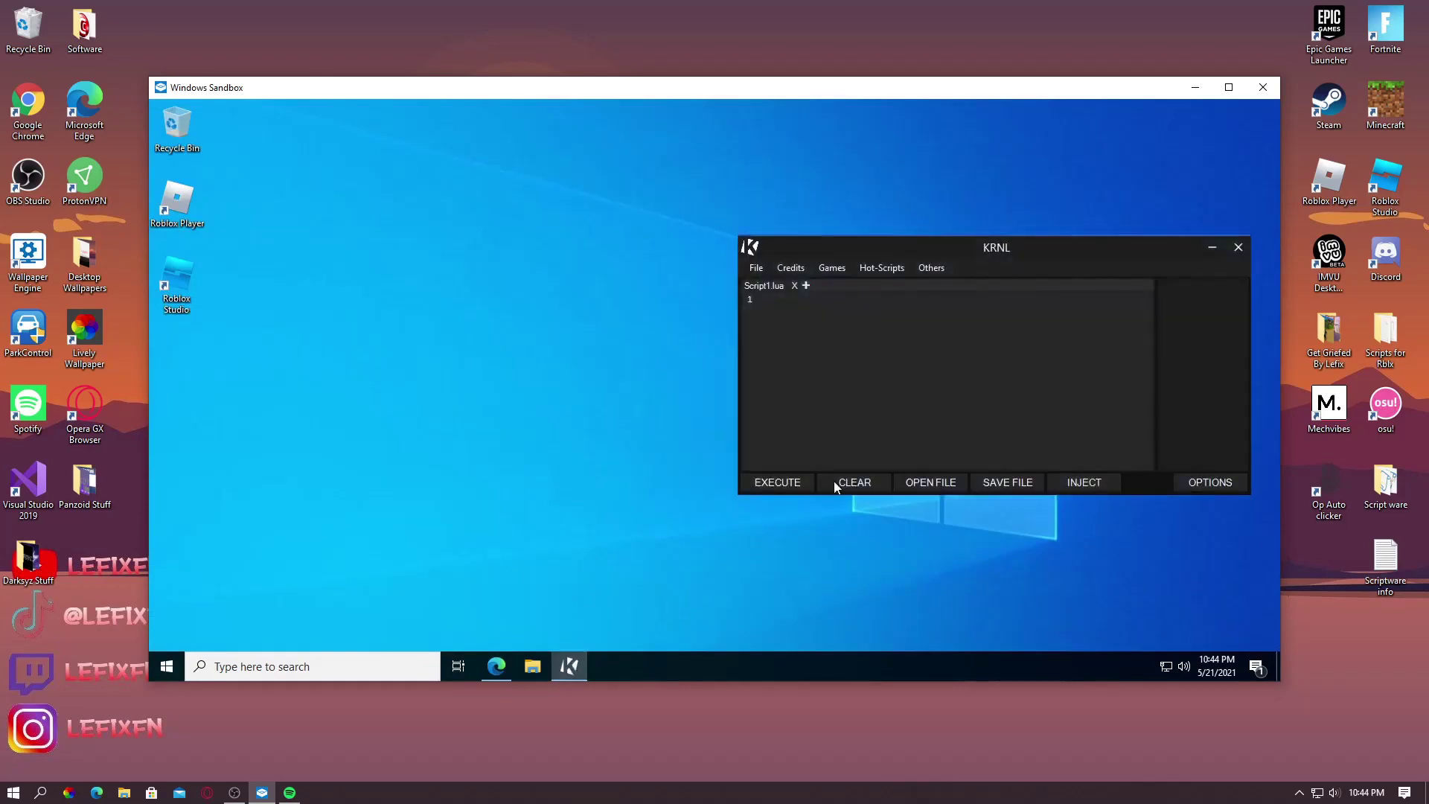
pyautogui.moveTo(1003, 258); pyautogui.dragTo(600, 245)
pyautogui.click(415, 180)
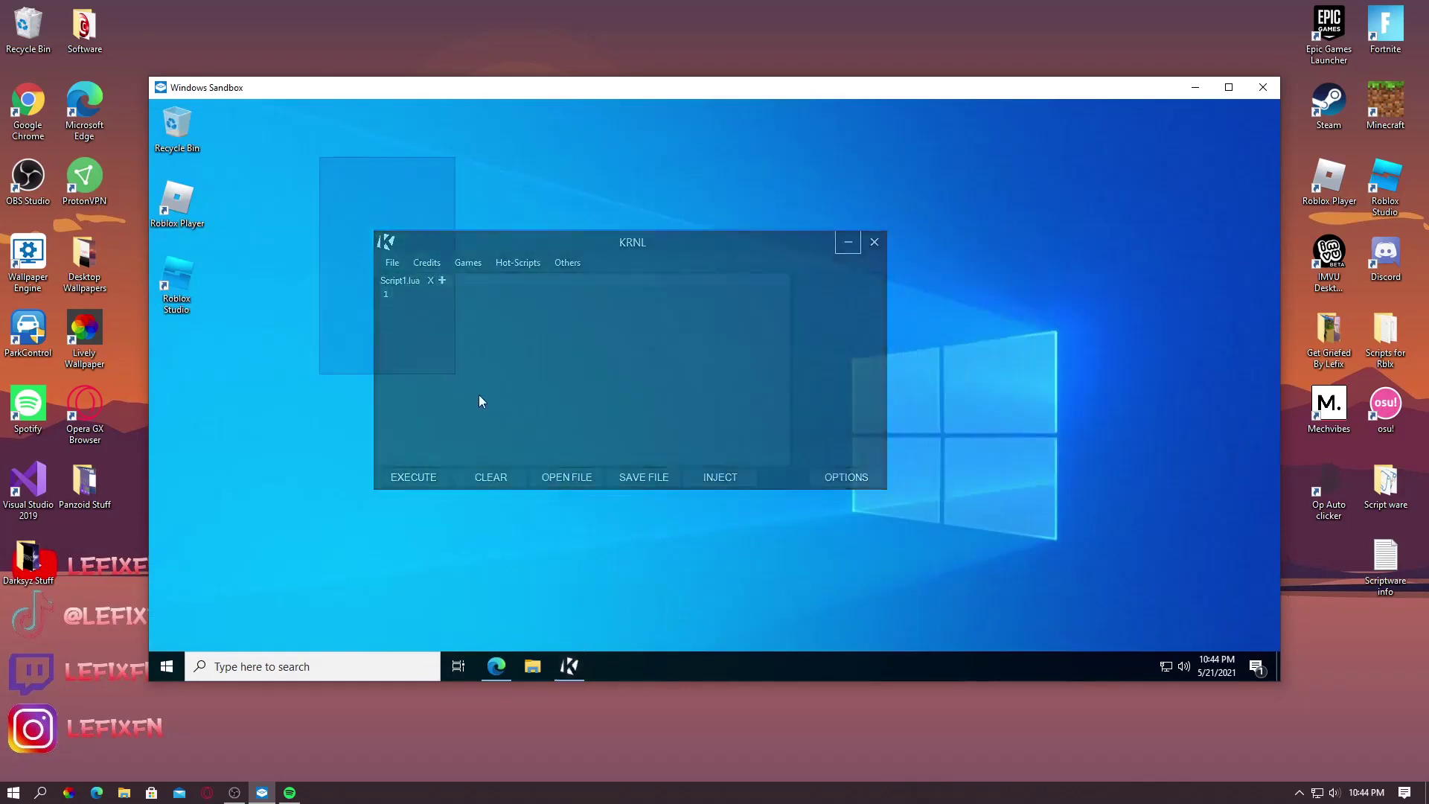